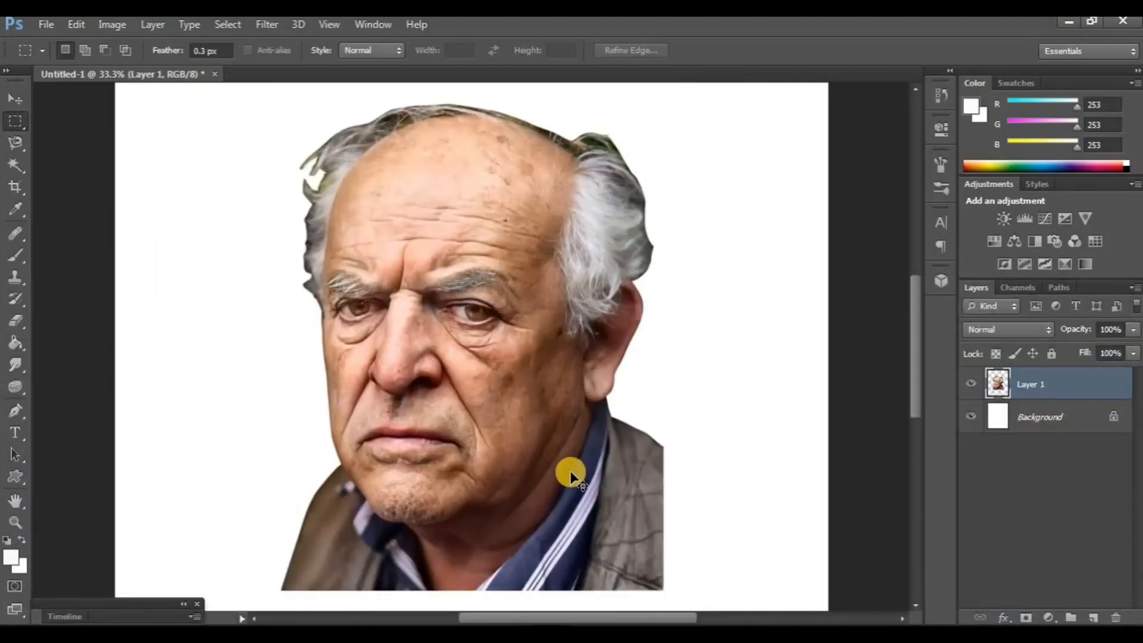
- Enlarge the portrait layer to about 149% width and 152% height and position it centrally on the page
{"action": "key", "text": "ctrl+minus"}
{"action": "key", "text": "ctrl+minus"}
{"action": "key", "text": "ctrl+t"}
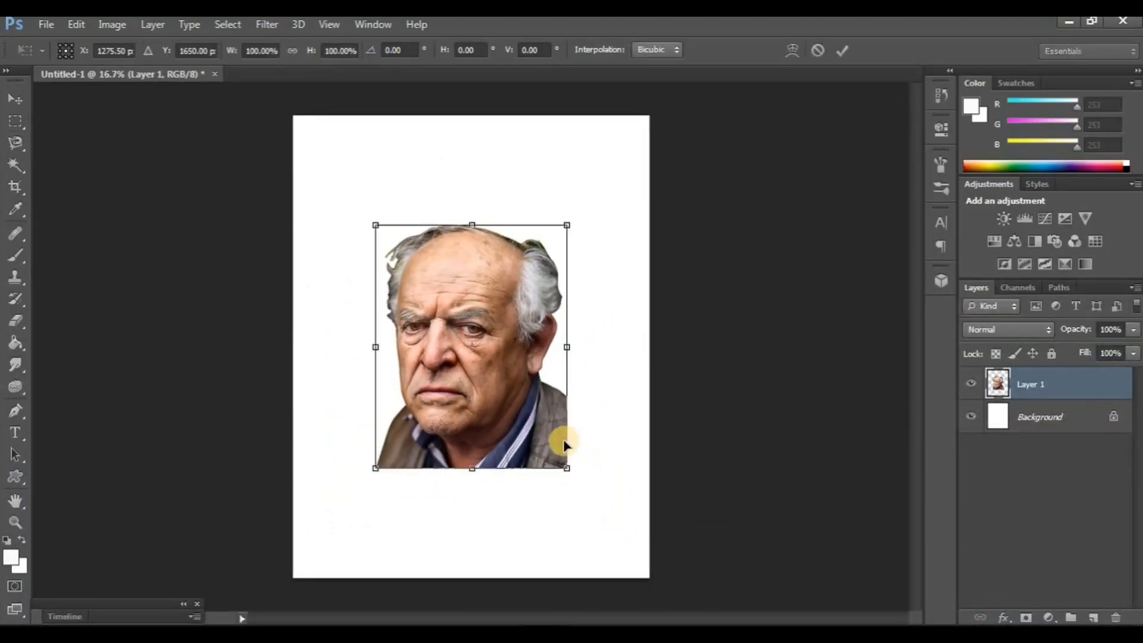
{"action": "left_click_drag", "start_coordinate": [560, 441], "coordinate": [631, 544]}
{"action": "left_click_drag", "start_coordinate": [512, 510], "coordinate": [494, 491]}
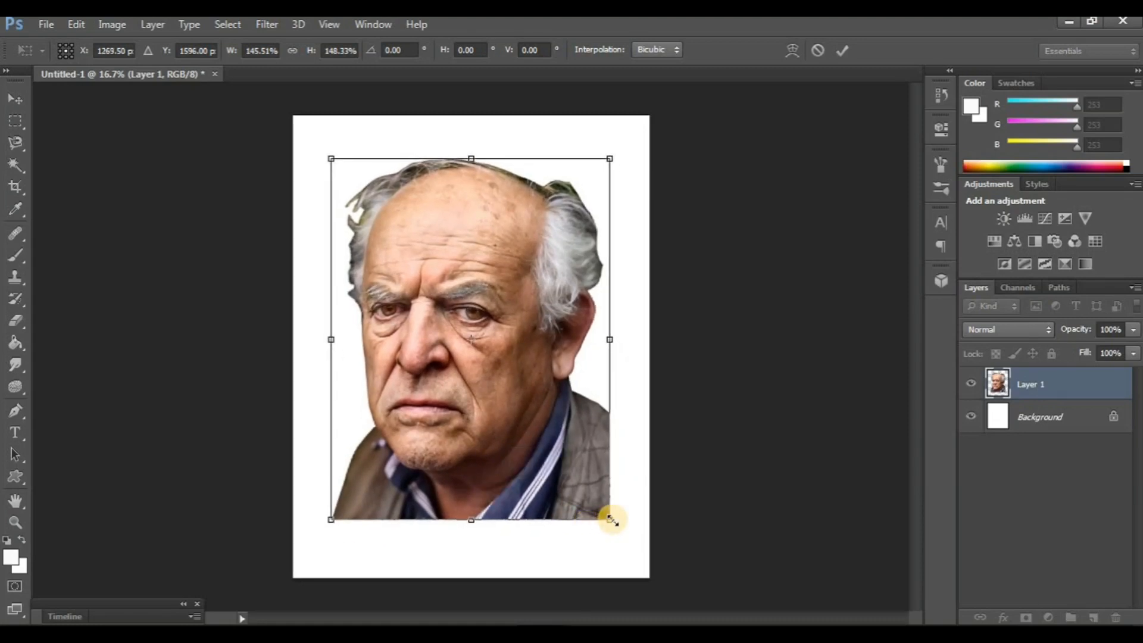
{"action": "left_click_drag", "start_coordinate": [608, 518], "coordinate": [618, 530]}
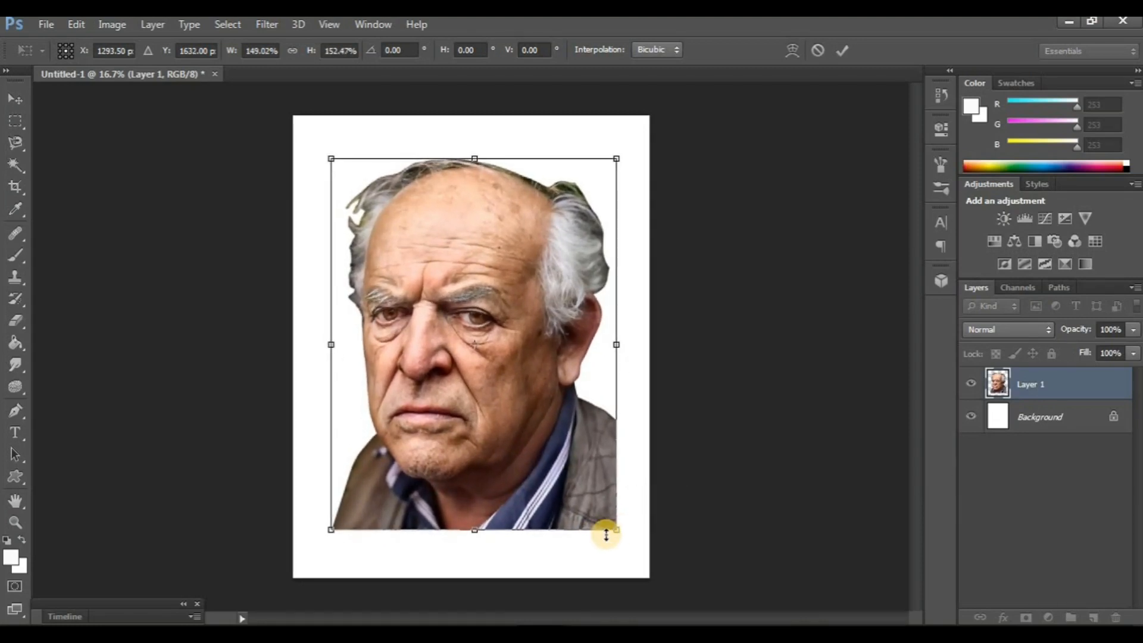
{"action": "key", "text": "Return"}
{"action": "key", "text": "m"}
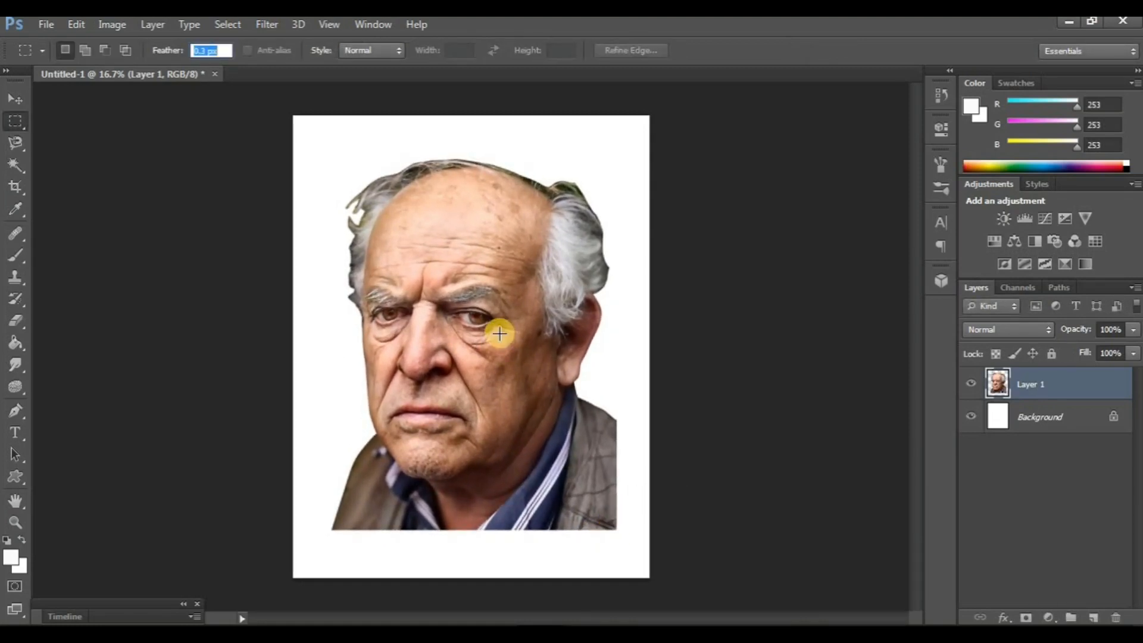
- Duplicate the portrait layer and apply Auto Tone, Auto Contrast and Auto Color to the copy
{"action": "key", "text": "ctrl+j"}
{"action": "left_click", "coordinate": [119, 32]}
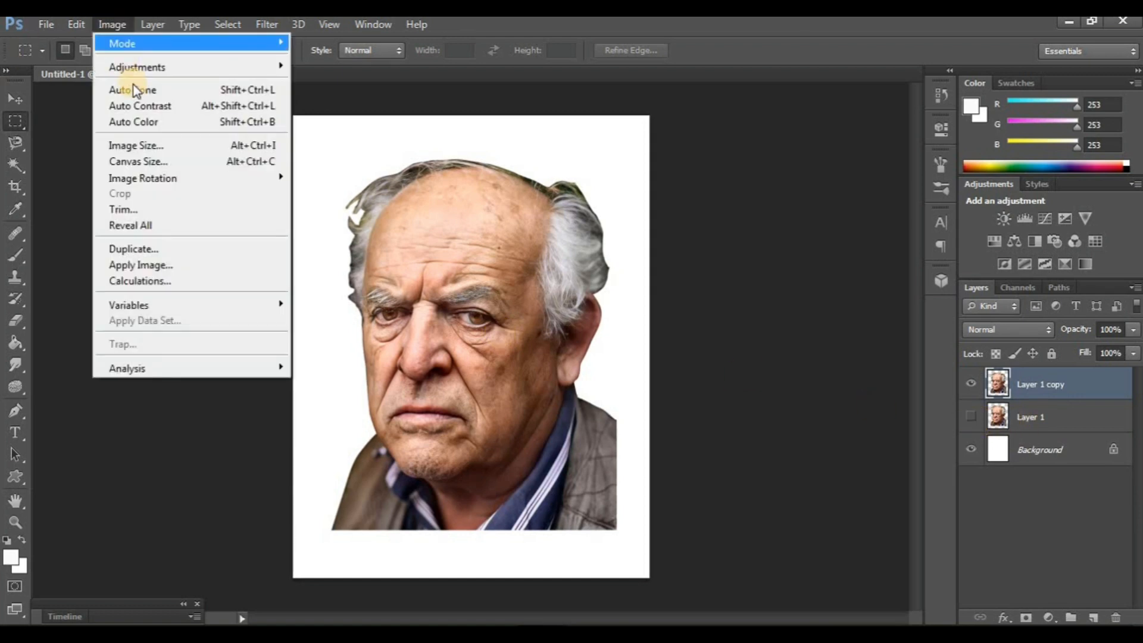
{"action": "left_click", "coordinate": [133, 88]}
{"action": "left_click", "coordinate": [109, 31]}
{"action": "left_click", "coordinate": [132, 106]}
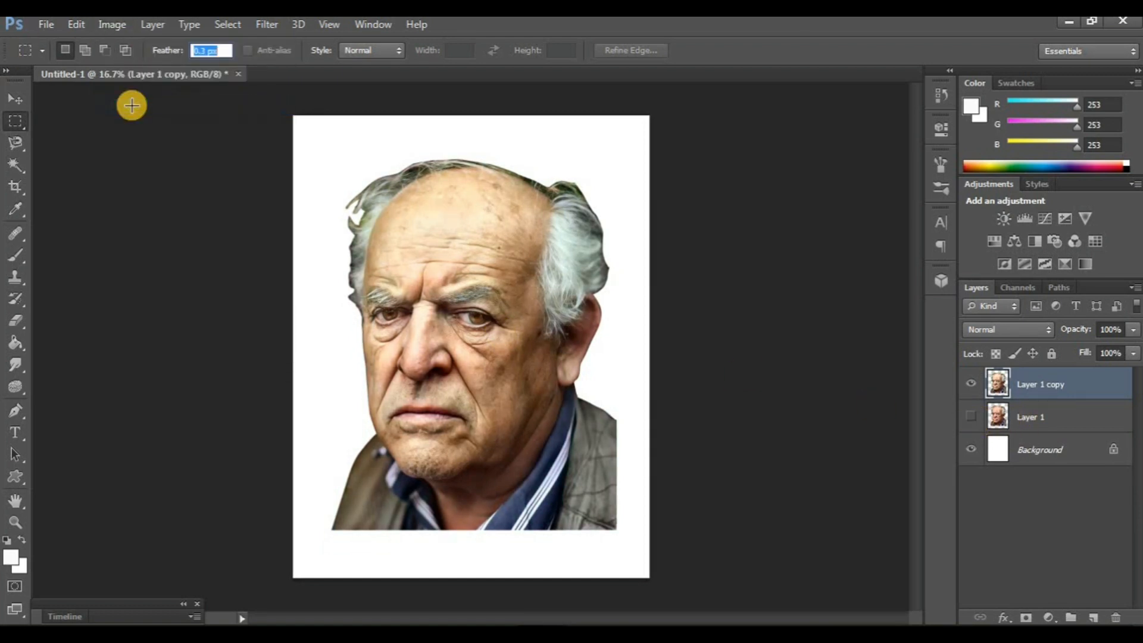
{"action": "left_click", "coordinate": [111, 24]}
{"action": "left_click", "coordinate": [131, 121]}
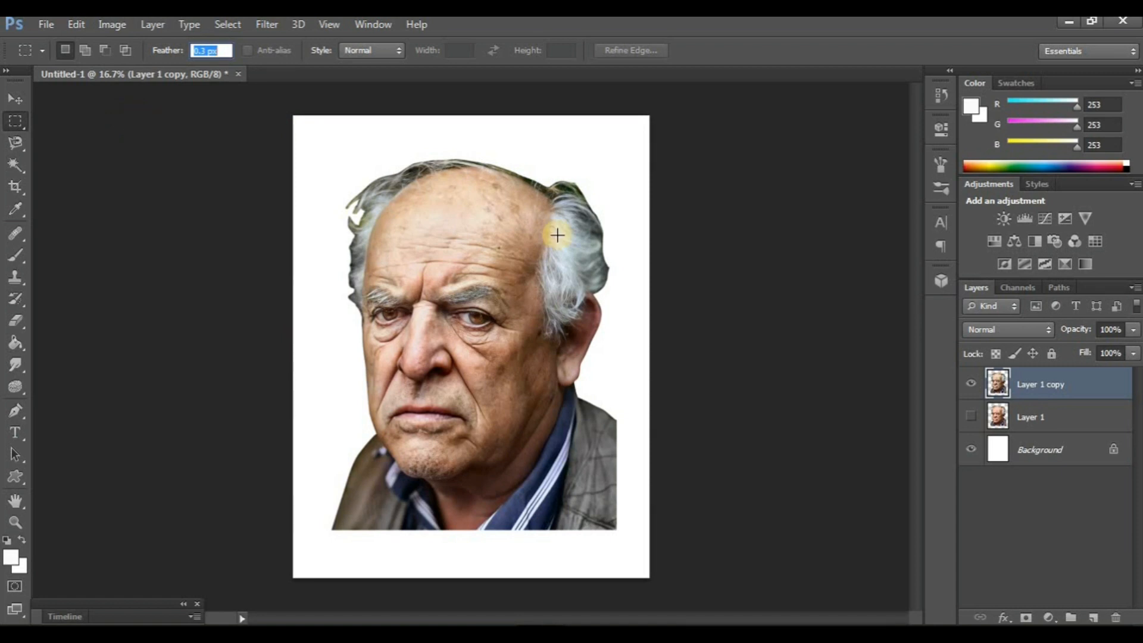
- Sharpen the layer copy with Unsharp Mask at amount 70%, radius 5.8 pixels and threshold 32, and activate the Smudge tool
{"action": "left_click", "coordinate": [267, 24]}
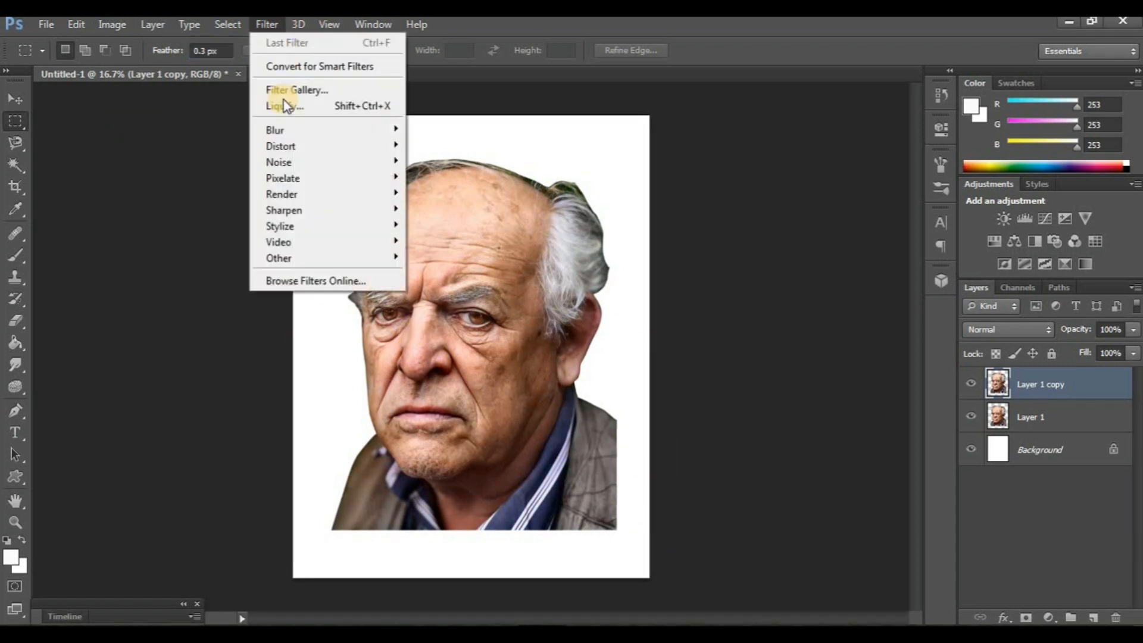
{"action": "mouse_move", "coordinate": [296, 210]}
{"action": "left_click", "coordinate": [424, 275]}
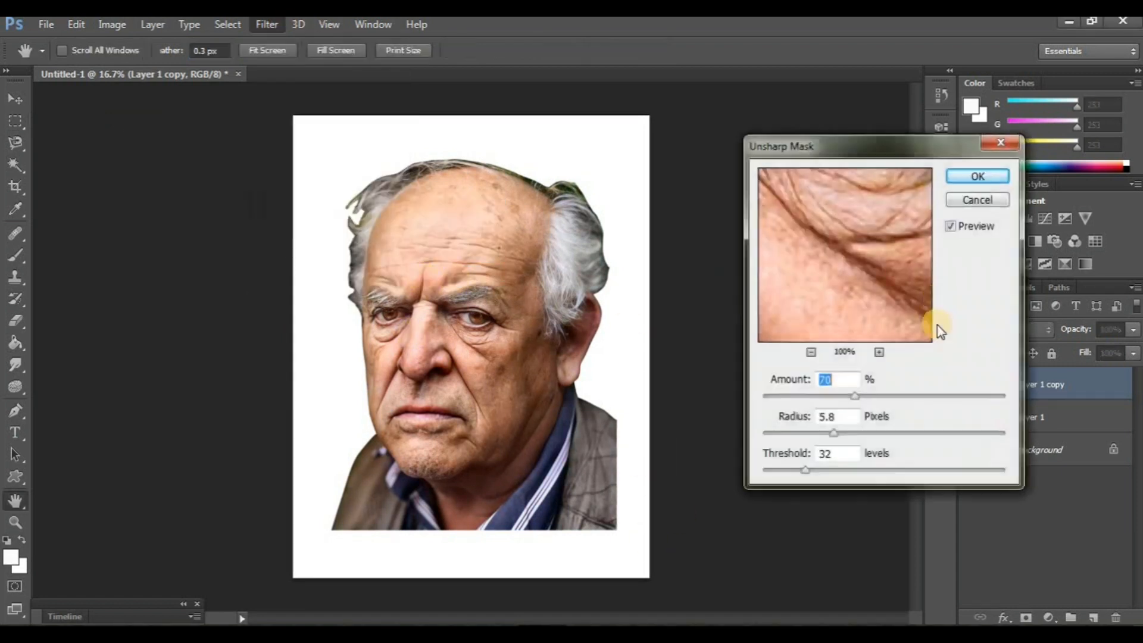
{"action": "left_click", "coordinate": [972, 178]}
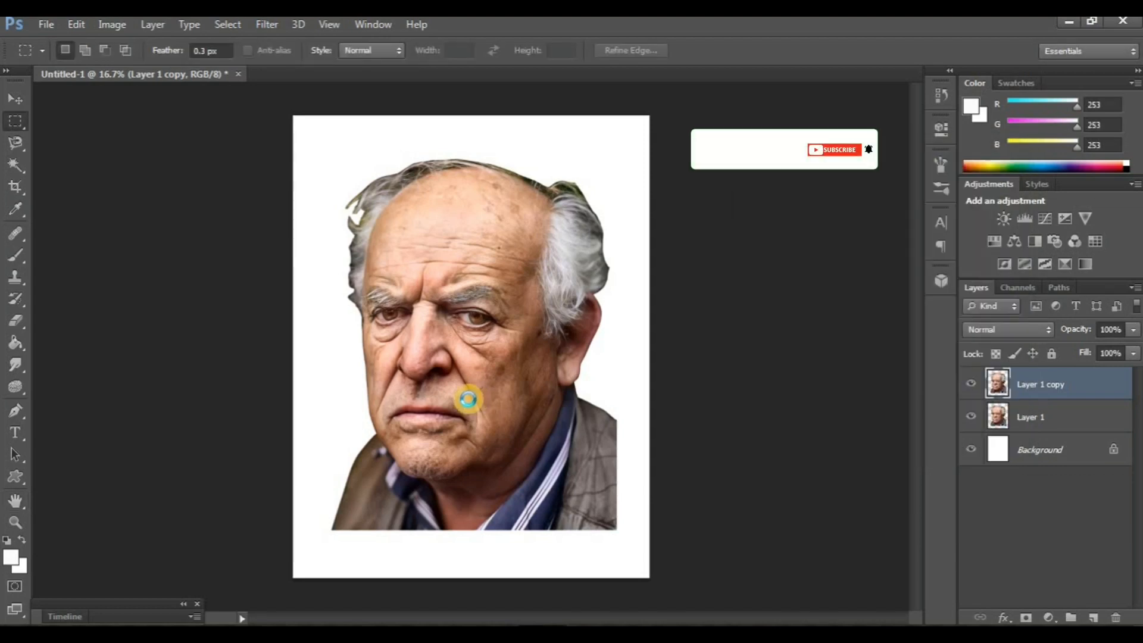
{"action": "left_click", "coordinate": [15, 365]}
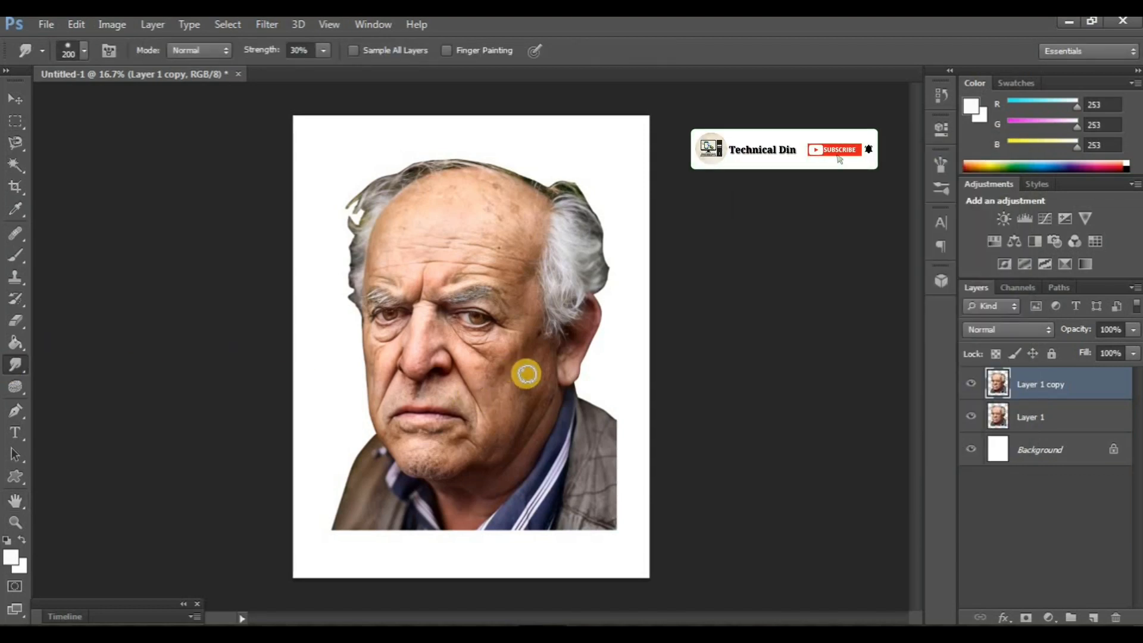
- Add a Solid Color fill layer directly above the Background in a dark neutral grey based on the man's jacket
{"action": "left_click", "coordinate": [1021, 453]}
{"action": "left_click", "coordinate": [1050, 617]}
{"action": "left_click", "coordinate": [986, 248]}
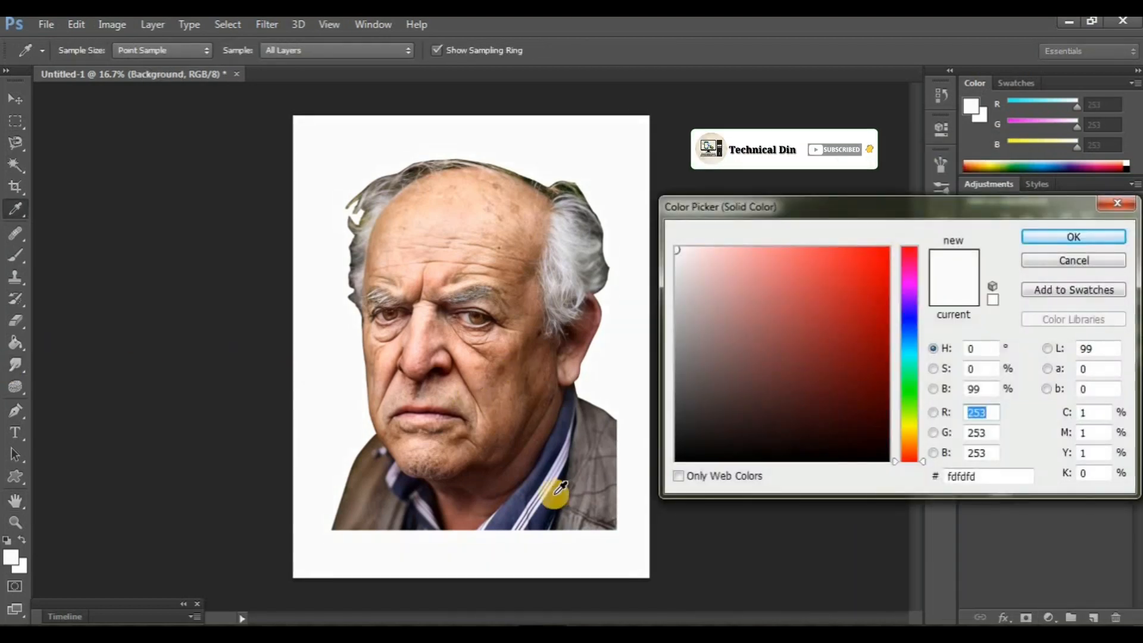
{"action": "left_click", "coordinate": [510, 495]}
{"action": "mouse_move", "coordinate": [753, 383]}
{"action": "left_mouse_down"}
{"action": "mouse_move", "coordinate": [740, 395]}
{"action": "mouse_move", "coordinate": [720, 383]}
{"action": "mouse_move", "coordinate": [726, 398]}
{"action": "left_mouse_up"}
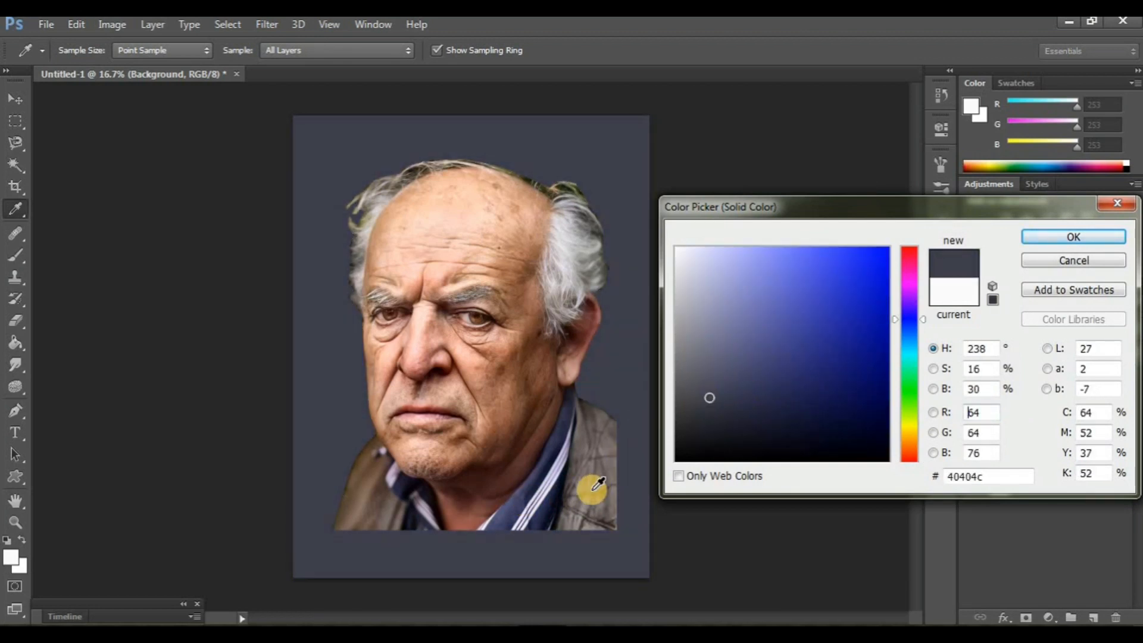
{"action": "left_click_drag", "start_coordinate": [593, 489], "coordinate": [602, 502]}
{"action": "mouse_move", "coordinate": [690, 398]}
{"action": "left_mouse_down"}
{"action": "mouse_move", "coordinate": [682, 377]}
{"action": "mouse_move", "coordinate": [684, 386]}
{"action": "left_mouse_up"}
{"action": "left_click", "coordinate": [1096, 243]}
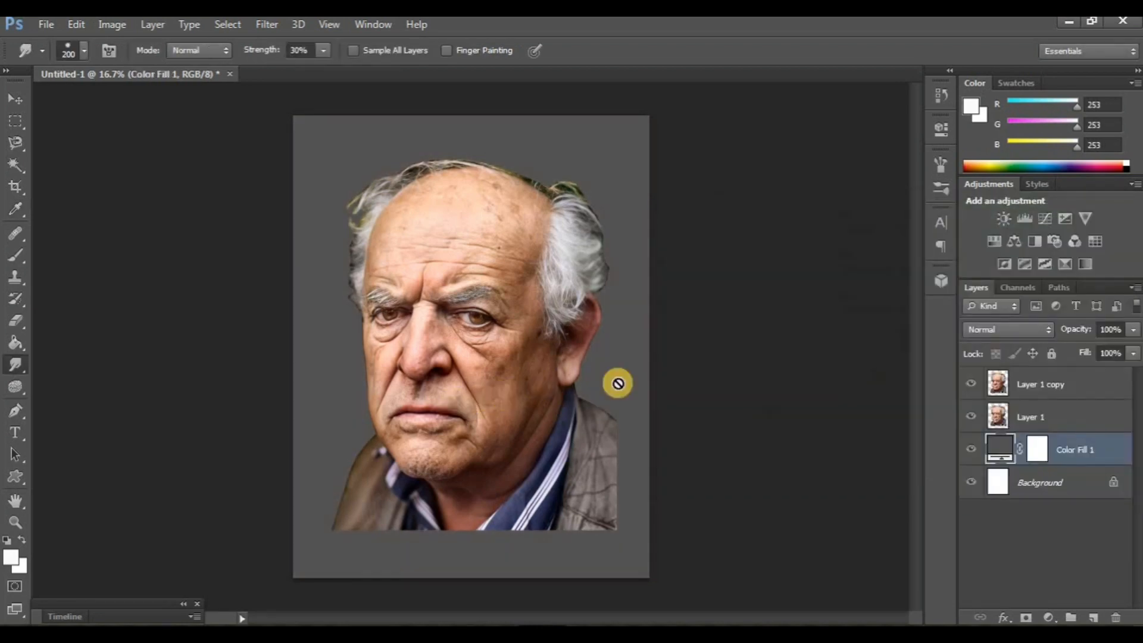
- Smudge the upper forehead and bald crown smooth on Layer 1 copy, using a size 150 brush at 30% strength
{"action": "left_click", "coordinate": [1035, 386]}
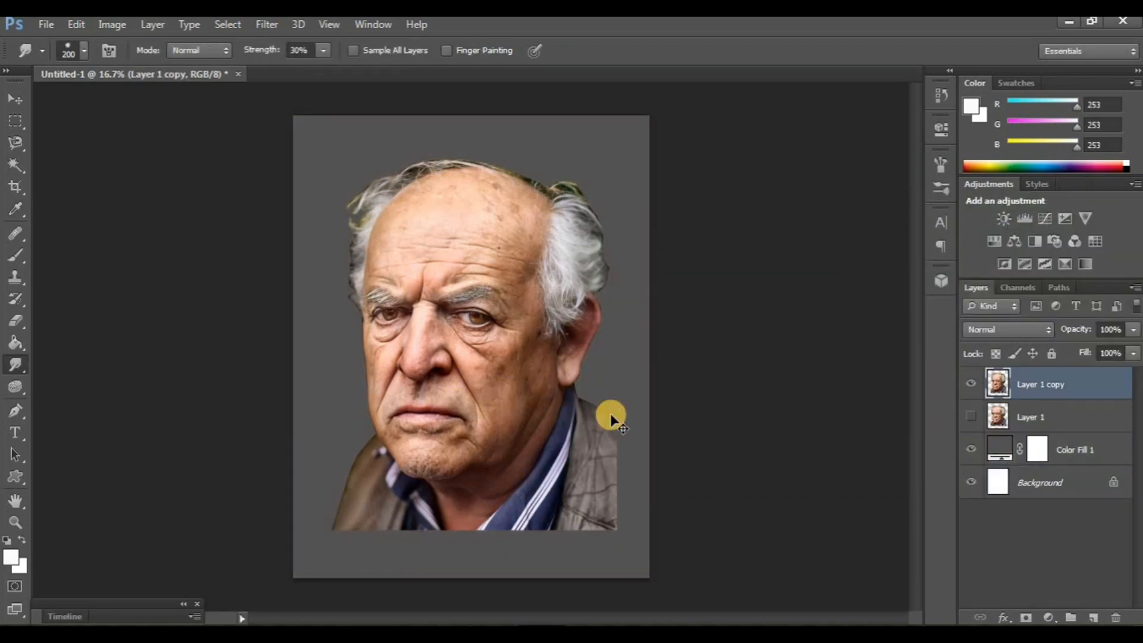
{"action": "key", "text": "ctrl+plus"}
{"action": "key", "text": "ctrl+plus"}
{"action": "key", "text": "ctrl+plus"}
{"action": "key", "text": "ctrl+plus"}
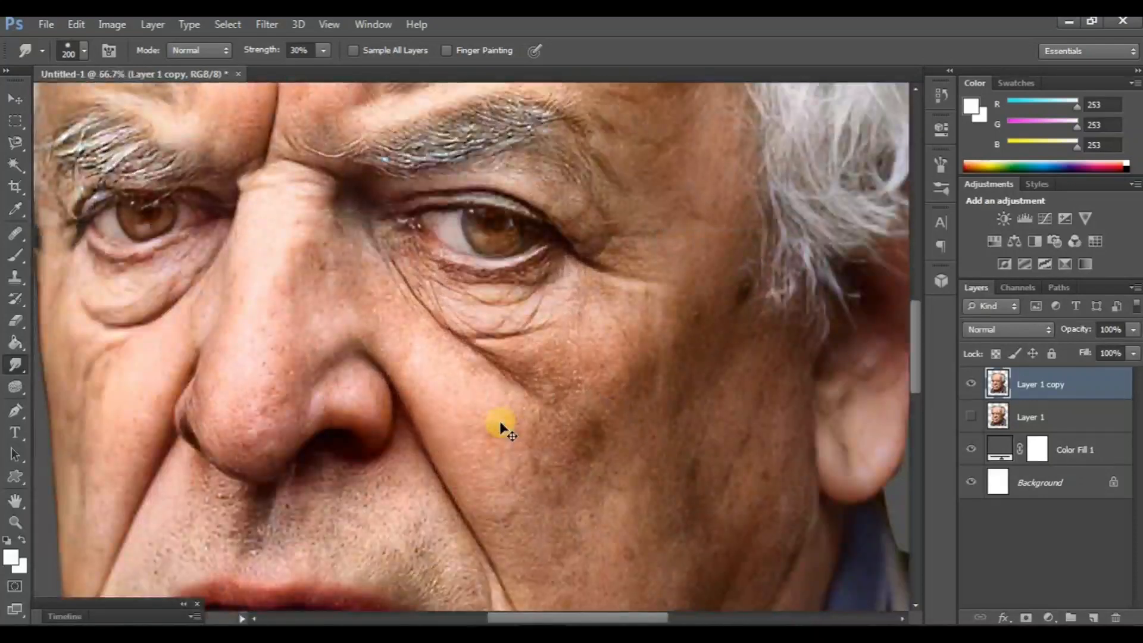
{"action": "left_click_drag", "start_coordinate": [396, 267], "coordinate": [486, 431]}
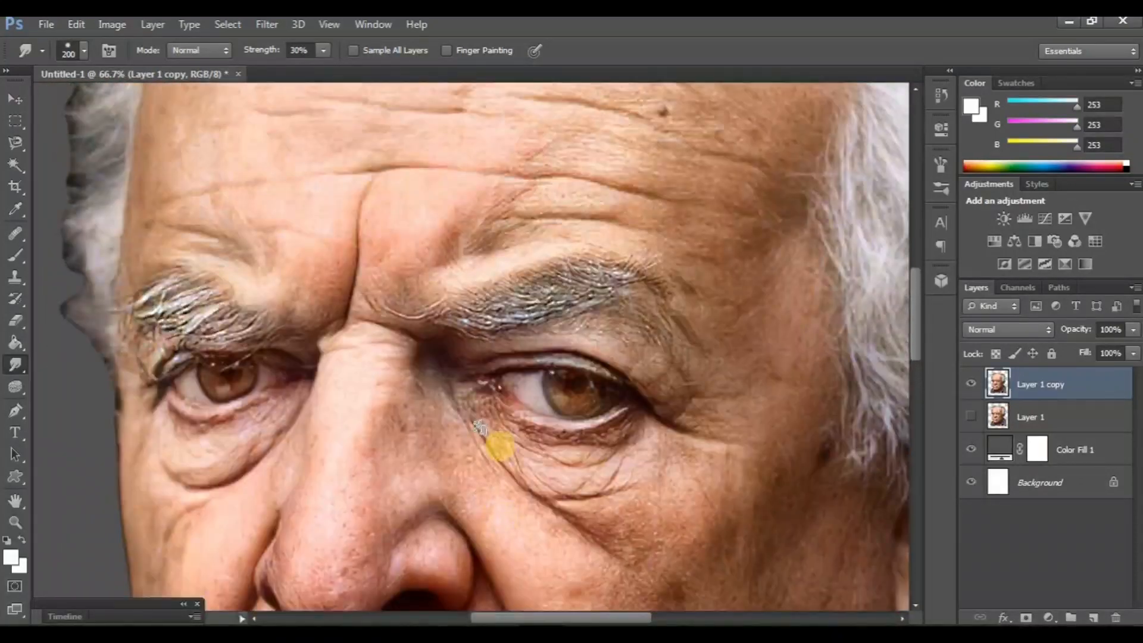
{"action": "scroll", "coordinate": [480, 428], "scroll_direction": "up", "scroll_amount": 5}
{"action": "scroll", "coordinate": [413, 241], "scroll_direction": "up", "scroll_amount": 4}
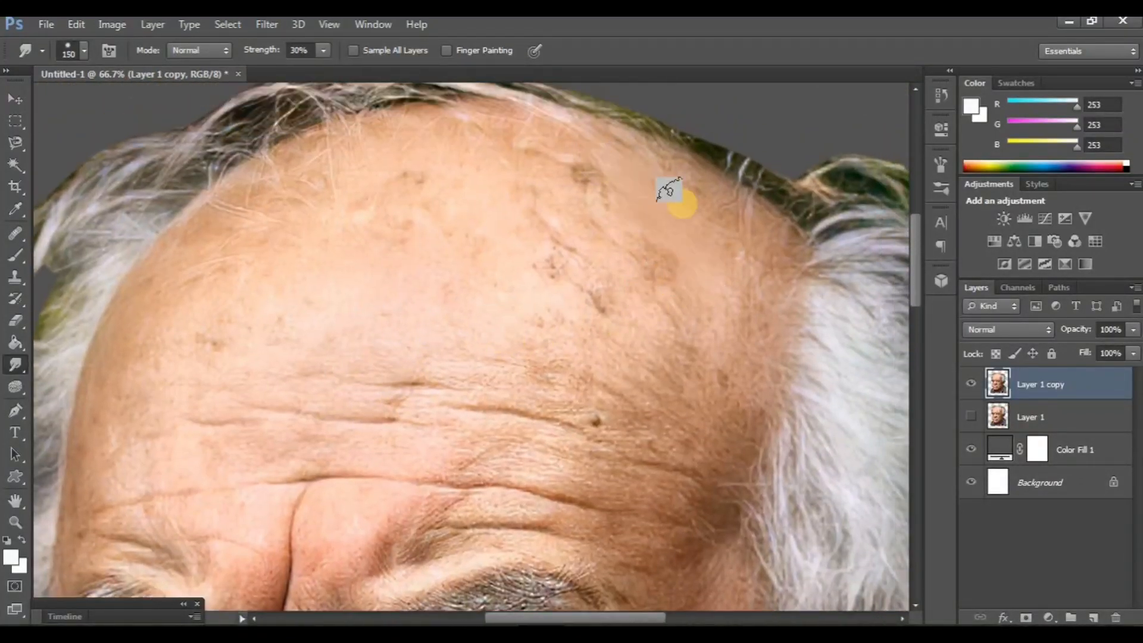
{"action": "mouse_move", "coordinate": [669, 190]}
{"action": "left_mouse_down"}
{"action": "mouse_move", "coordinate": [645, 177]}
{"action": "mouse_move", "coordinate": [743, 215]}
{"action": "mouse_move", "coordinate": [578, 127]}
{"action": "mouse_move", "coordinate": [463, 124]}
{"action": "mouse_move", "coordinate": [630, 191]}
{"action": "mouse_move", "coordinate": [522, 144]}
{"action": "left_mouse_up"}
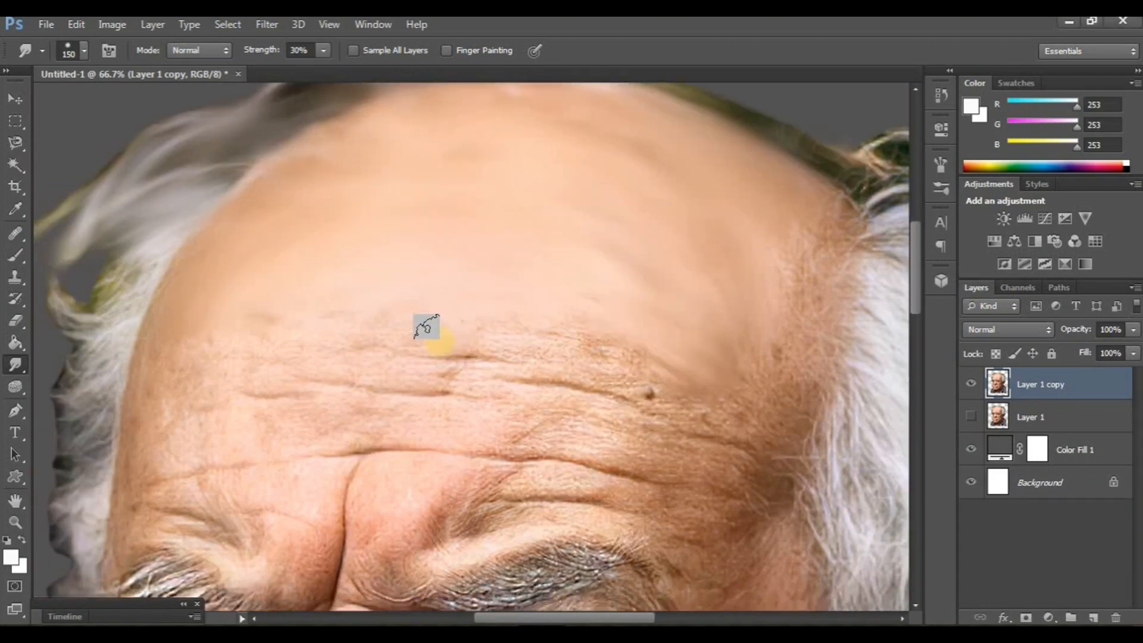
- Smudge away the mole and blotches just above the forehead wrinkles with the size 150 brush
{"action": "scroll", "coordinate": [444, 342], "scroll_direction": "down", "scroll_amount": 1}
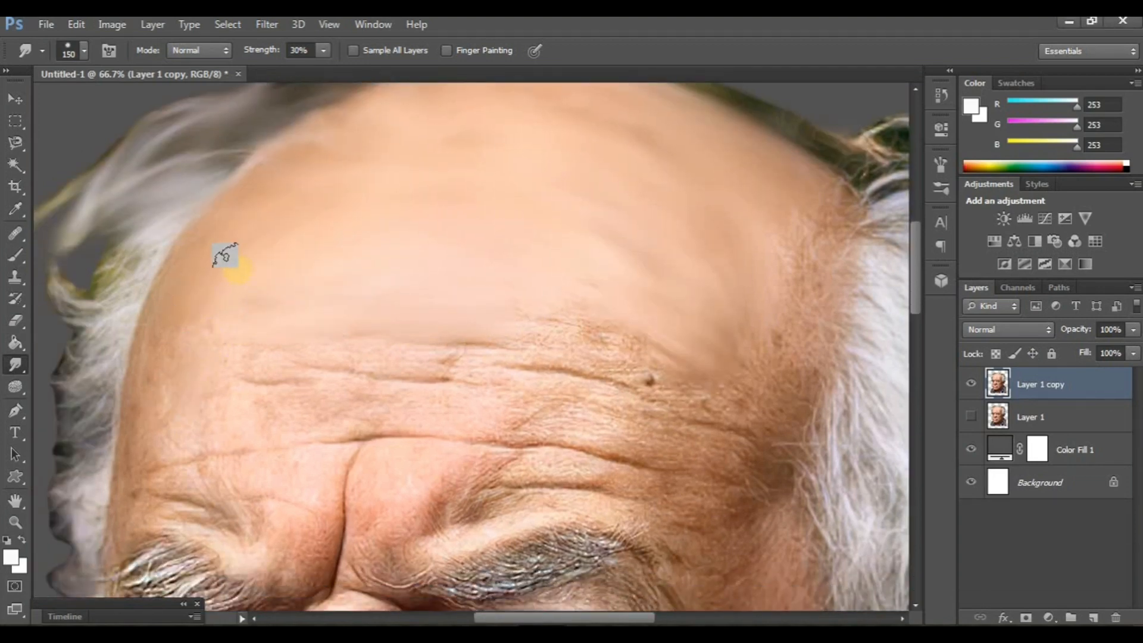
{"action": "scroll", "coordinate": [699, 385], "scroll_direction": "right", "scroll_amount": 3}
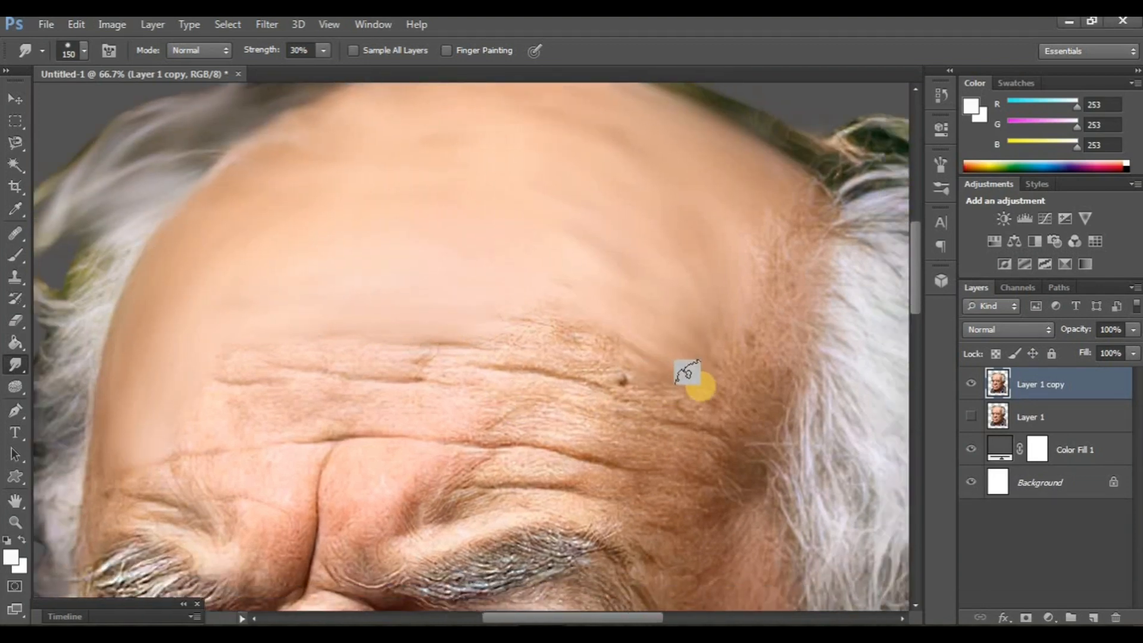
{"action": "left_click_drag", "start_coordinate": [702, 359], "coordinate": [701, 403]}
{"action": "mouse_move", "coordinate": [583, 355]}
{"action": "left_mouse_down"}
{"action": "mouse_move", "coordinate": [679, 389]}
{"action": "mouse_move", "coordinate": [512, 336]}
{"action": "left_mouse_up"}
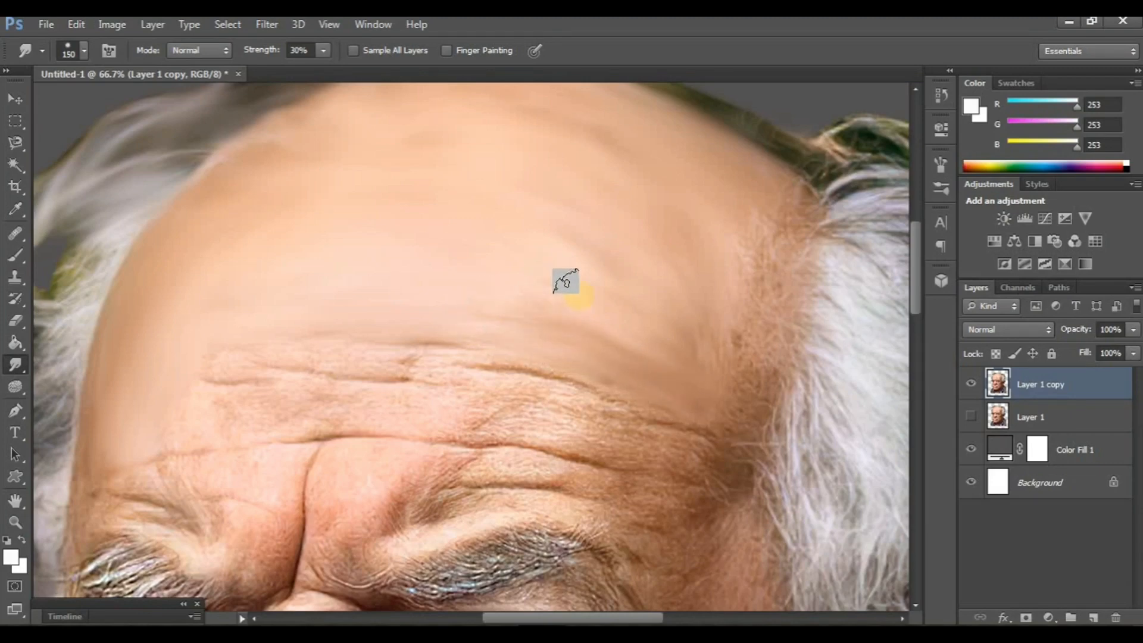
- Compare the smudged forehead with the original by toggling the visibility of the two portrait layers
{"action": "left_click", "coordinate": [974, 390]}
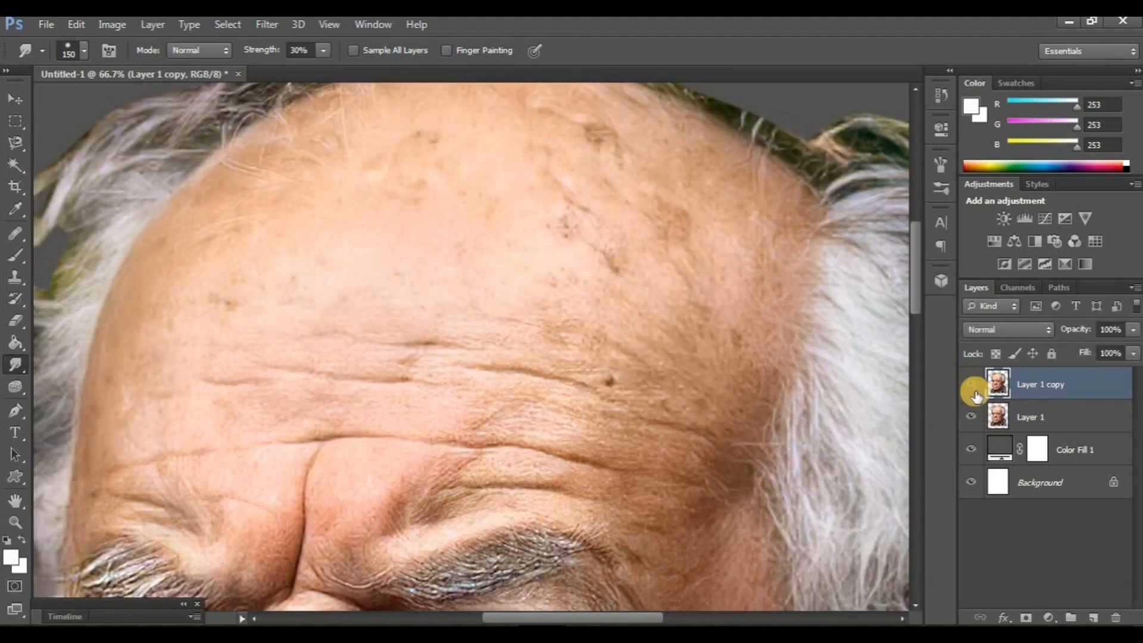
{"action": "left_click", "coordinate": [974, 387]}
{"action": "left_click", "coordinate": [972, 417]}
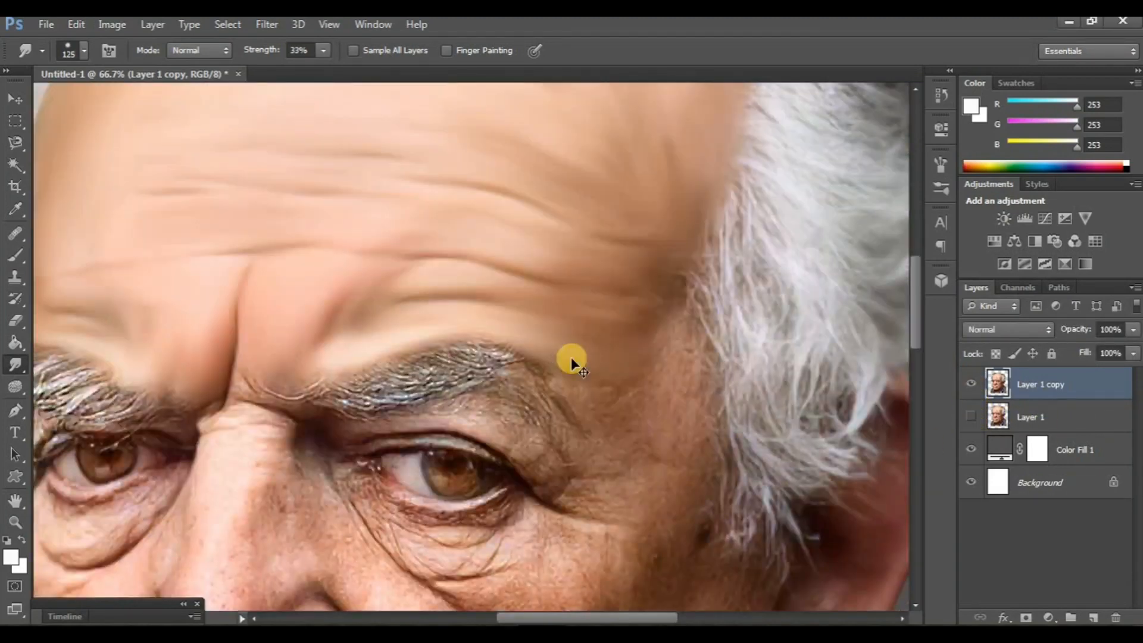
- Smudge the lower forehead wrinkles and frown lines with a size 125 brush at 33% strength, and show Layer 1 again
{"action": "key", "text": "ctrl+minus"}
{"action": "key", "text": "ctrl+minus"}
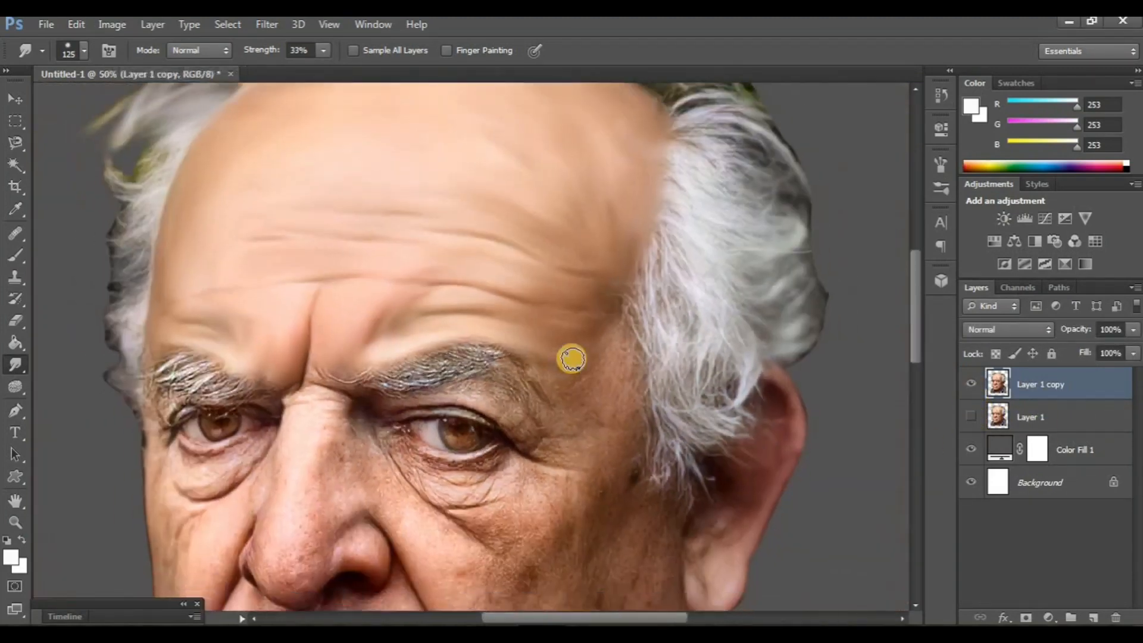
{"action": "scroll", "coordinate": [572, 360], "scroll_direction": "left", "scroll_amount": 5}
{"action": "scroll", "coordinate": [598, 378], "scroll_direction": "up", "scroll_amount": 3}
{"action": "scroll", "coordinate": [600, 377], "scroll_direction": "down", "scroll_amount": 4}
{"action": "left_click", "coordinate": [971, 417]}
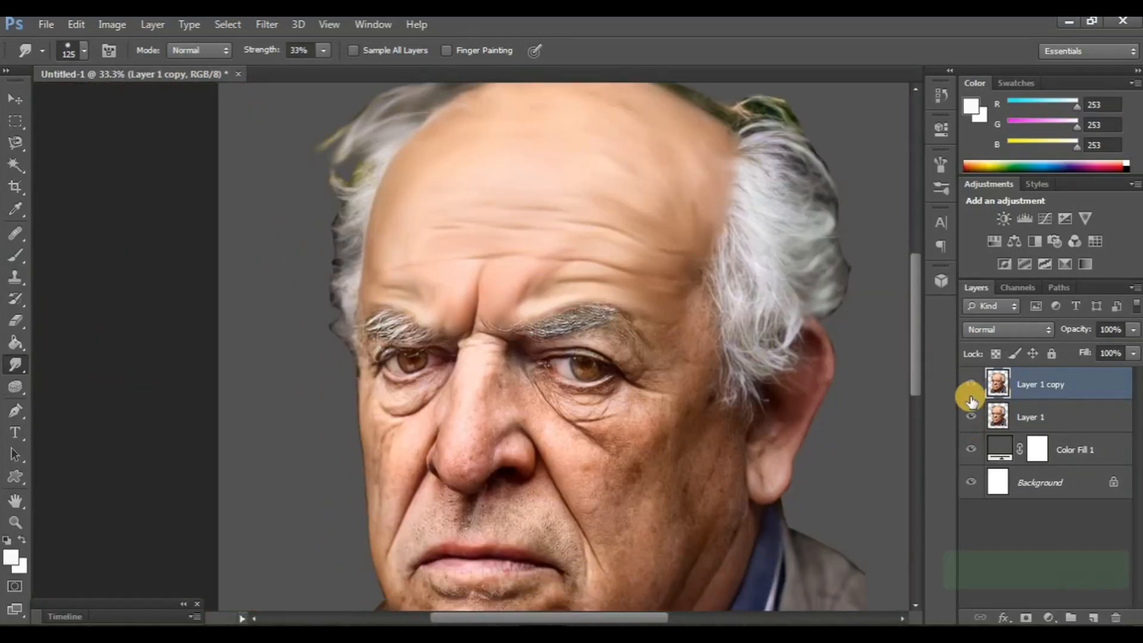
{"action": "scroll", "coordinate": [567, 428], "scroll_direction": "left", "scroll_amount": 2}
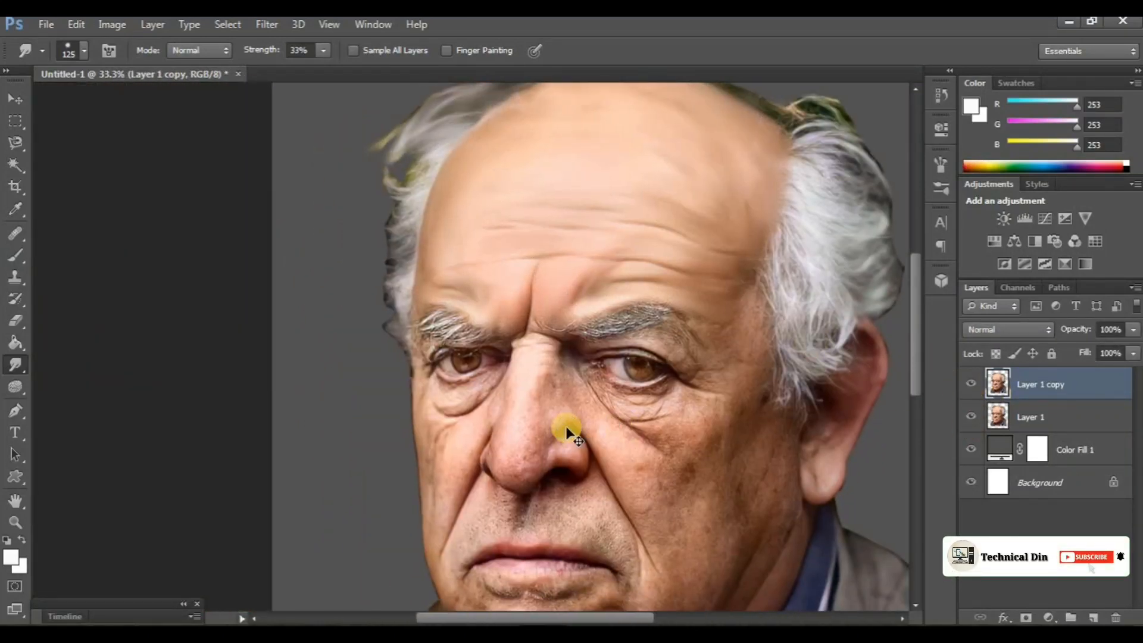
- Smudge the left-hand eyebrow into soft painted strands with a size 90 brush at 33% strength
{"action": "key", "text": "ctrl+plus"}
{"action": "key", "text": "ctrl+plus"}
{"action": "scroll", "coordinate": [504, 402], "scroll_direction": "left", "scroll_amount": 2}
{"action": "scroll", "coordinate": [497, 403], "scroll_direction": "right", "scroll_amount": 2}
{"action": "scroll", "coordinate": [489, 406], "scroll_direction": "up", "scroll_amount": 2}
{"action": "scroll", "coordinate": [488, 405], "scroll_direction": "right", "scroll_amount": 4}
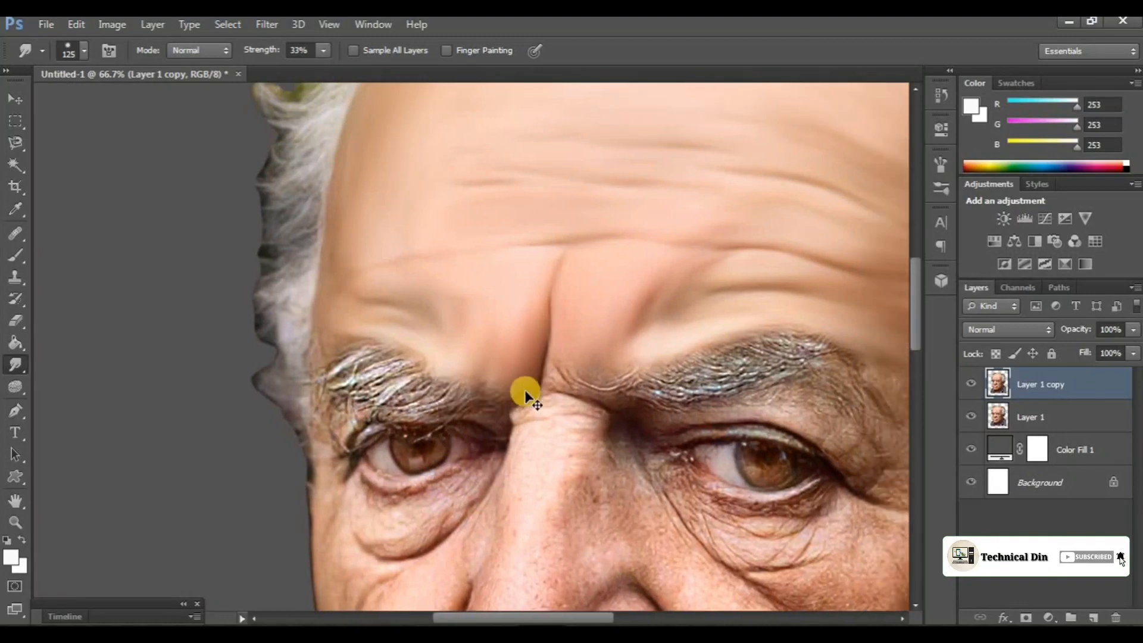
{"action": "mouse_move", "coordinate": [412, 390]}
{"action": "left_mouse_down"}
{"action": "mouse_move", "coordinate": [325, 417]}
{"action": "mouse_move", "coordinate": [376, 386]}
{"action": "left_mouse_up"}
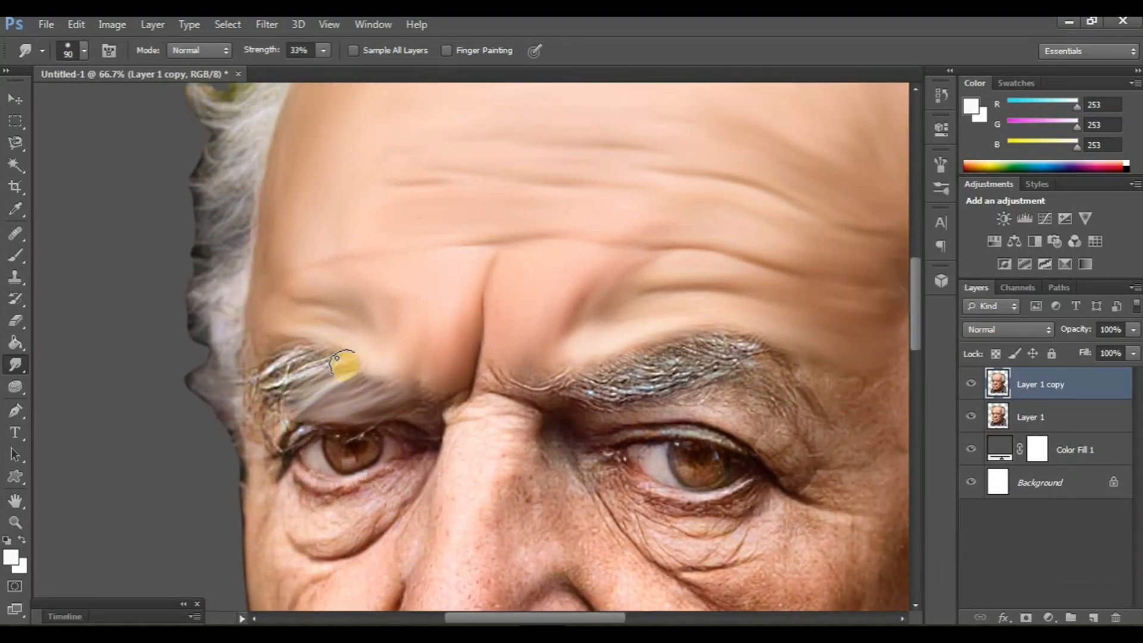
{"action": "scroll", "coordinate": [259, 407], "scroll_direction": "down", "scroll_amount": 1}
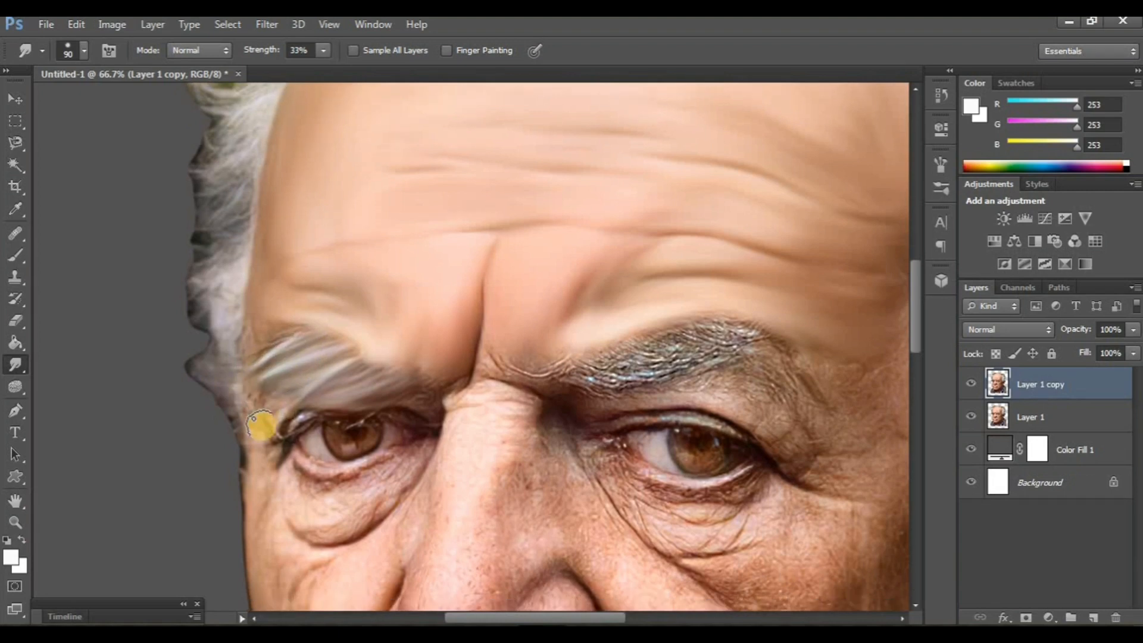
{"action": "scroll", "coordinate": [381, 384], "scroll_direction": "down", "scroll_amount": 3}
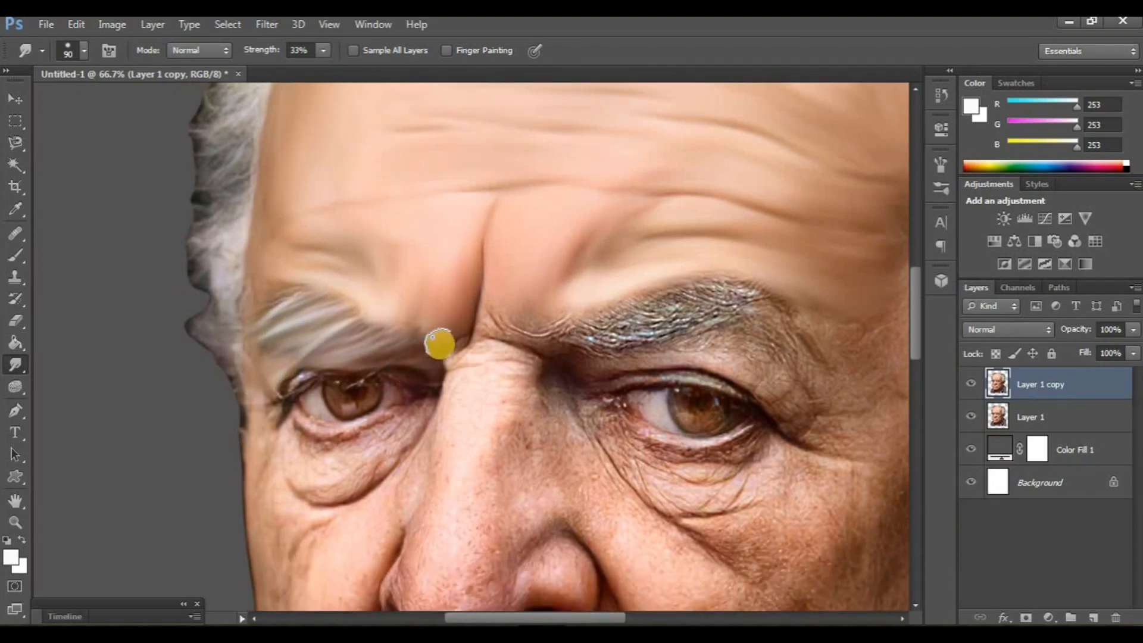
{"action": "scroll", "coordinate": [414, 408], "scroll_direction": "up", "scroll_amount": 1}
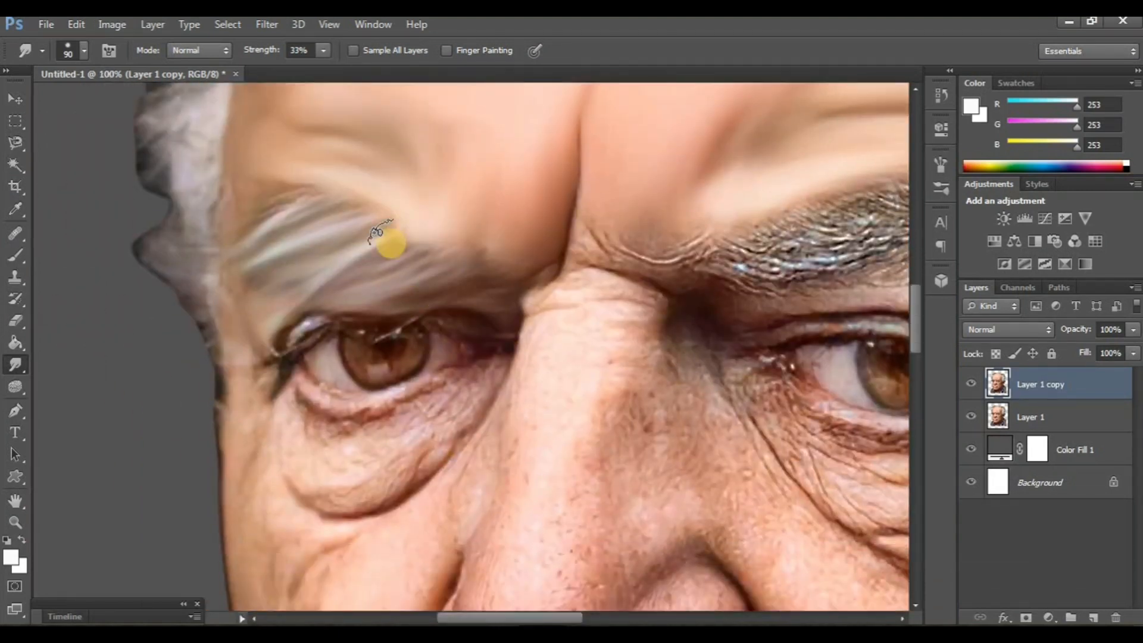
- Smudge the upper eyelid and lashes of the left-hand eye with a size 70 brush
{"action": "scroll", "coordinate": [304, 250], "scroll_direction": "down", "scroll_amount": 3}
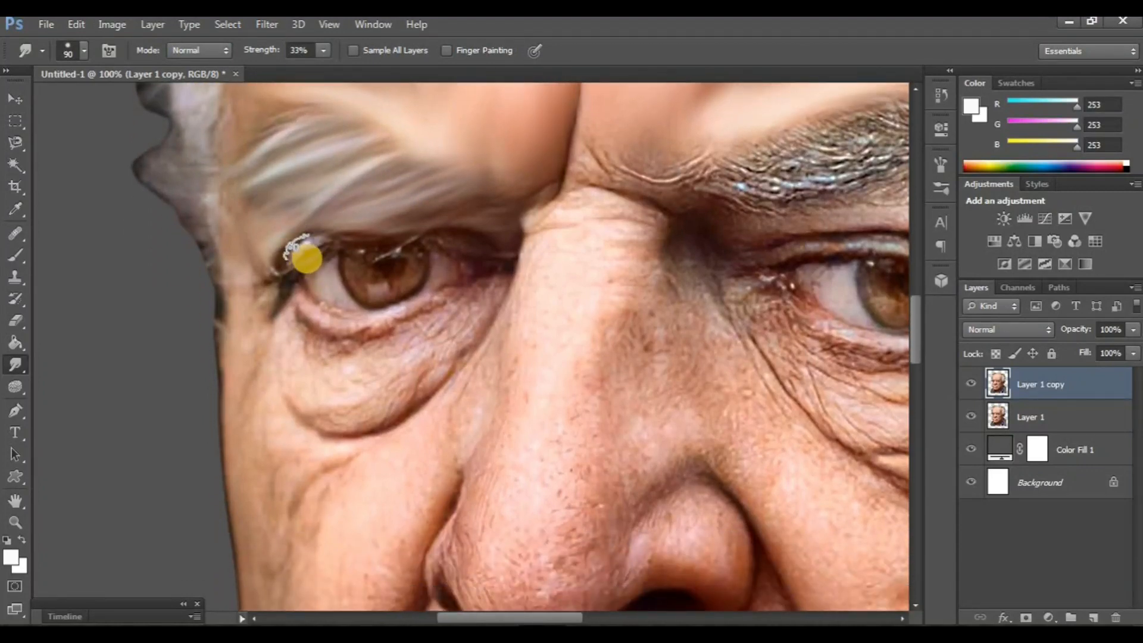
{"action": "left_click_drag", "start_coordinate": [329, 239], "coordinate": [318, 249]}
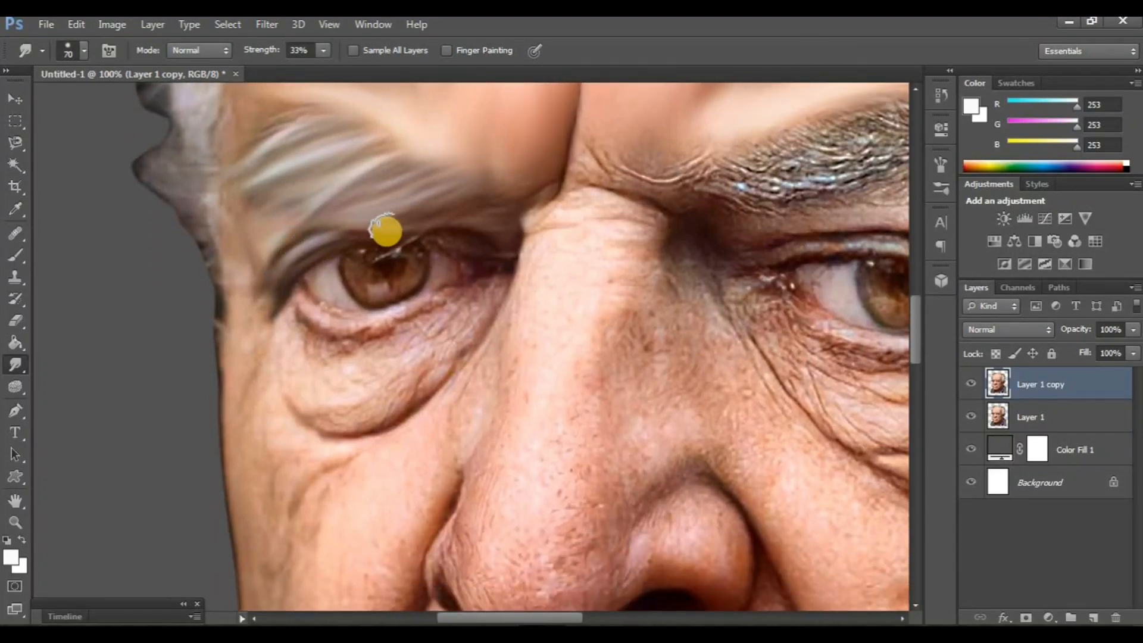
{"action": "left_click_drag", "start_coordinate": [386, 231], "coordinate": [495, 249]}
- Smudge the lower eyelid, under-eye bag and adjoining side of the nose around the left-hand eye with the size 70 brush
{"action": "scroll", "coordinate": [380, 315], "scroll_direction": "down", "scroll_amount": 1}
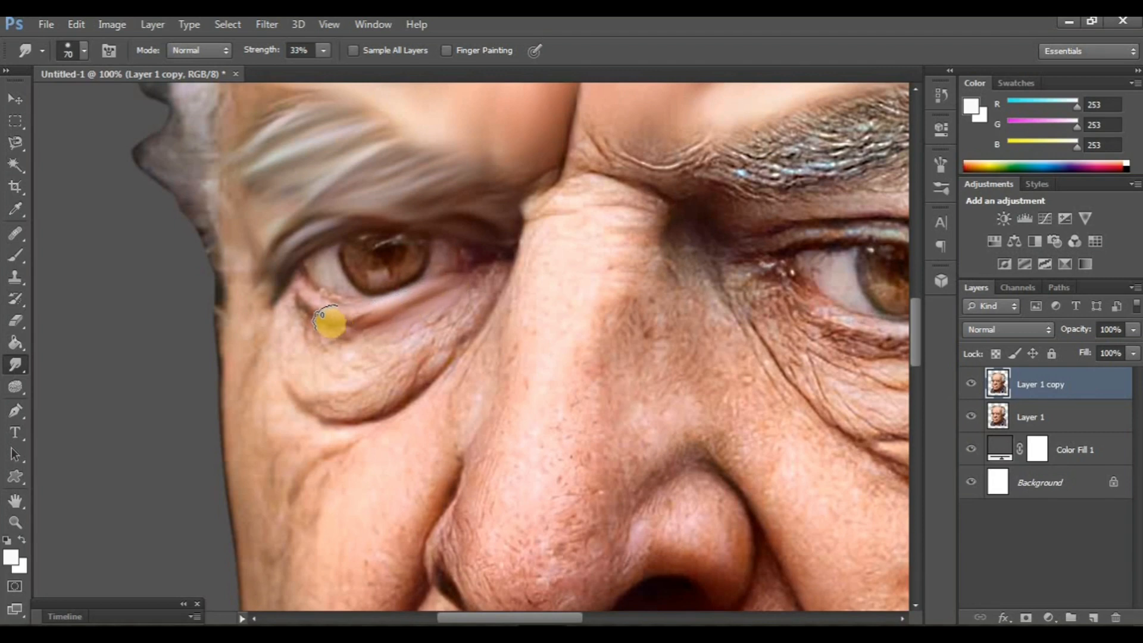
{"action": "scroll", "coordinate": [454, 383], "scroll_direction": "down", "scroll_amount": 2}
{"action": "scroll", "coordinate": [455, 383], "scroll_direction": "right", "scroll_amount": 2}
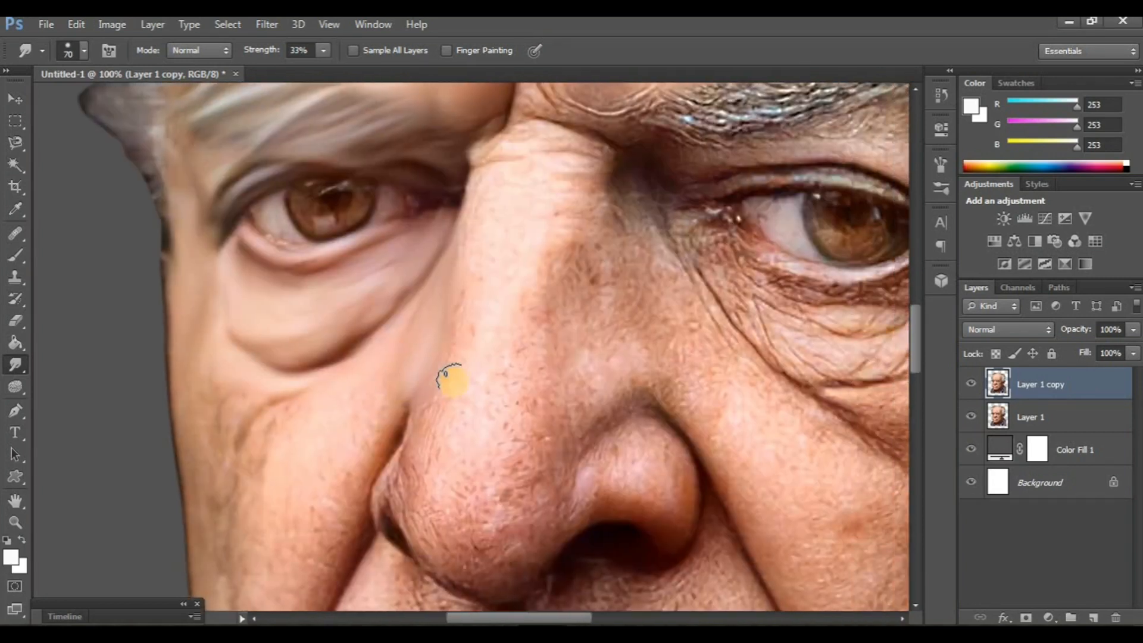
{"action": "key", "text": "ctrl+minus"}
{"action": "scroll", "coordinate": [485, 408], "scroll_direction": "right", "scroll_amount": 2}
{"action": "scroll", "coordinate": [486, 408], "scroll_direction": "up", "scroll_amount": 2}
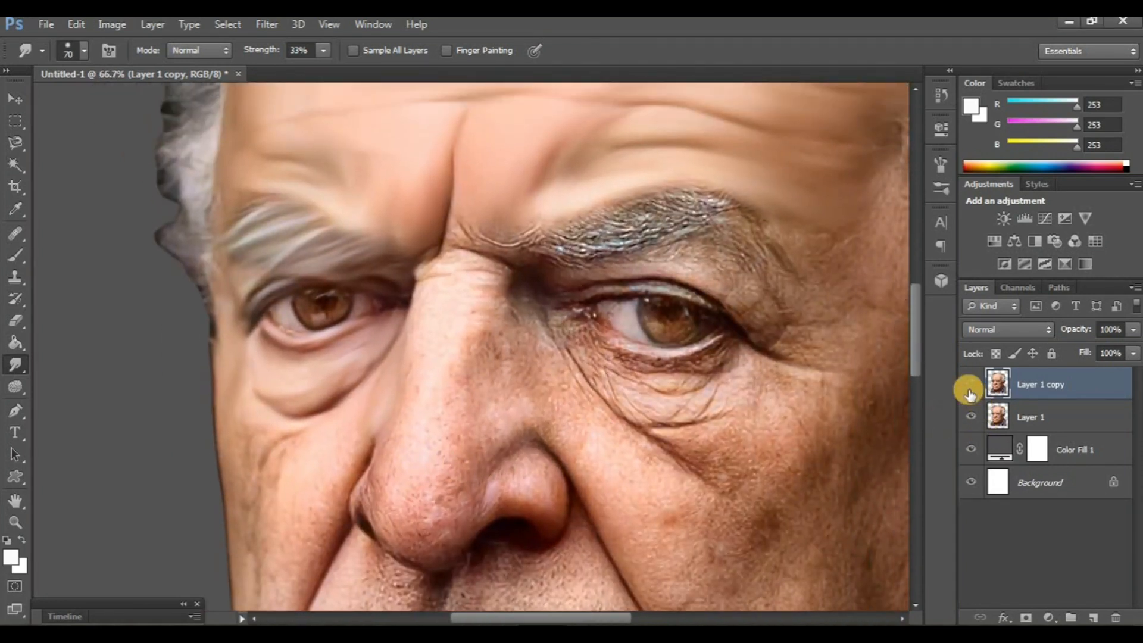
- Show Layer 1 copy again and smudge the right-hand eyebrow into soft strands with a size 70 brush at 33% strength
{"action": "left_click", "coordinate": [970, 391]}
{"action": "left_click", "coordinate": [970, 391]}
{"action": "scroll", "coordinate": [624, 431], "scroll_direction": "right", "scroll_amount": 2}
{"action": "key", "text": "ctrl+plus"}
{"action": "scroll", "coordinate": [618, 430], "scroll_direction": "right", "scroll_amount": 3}
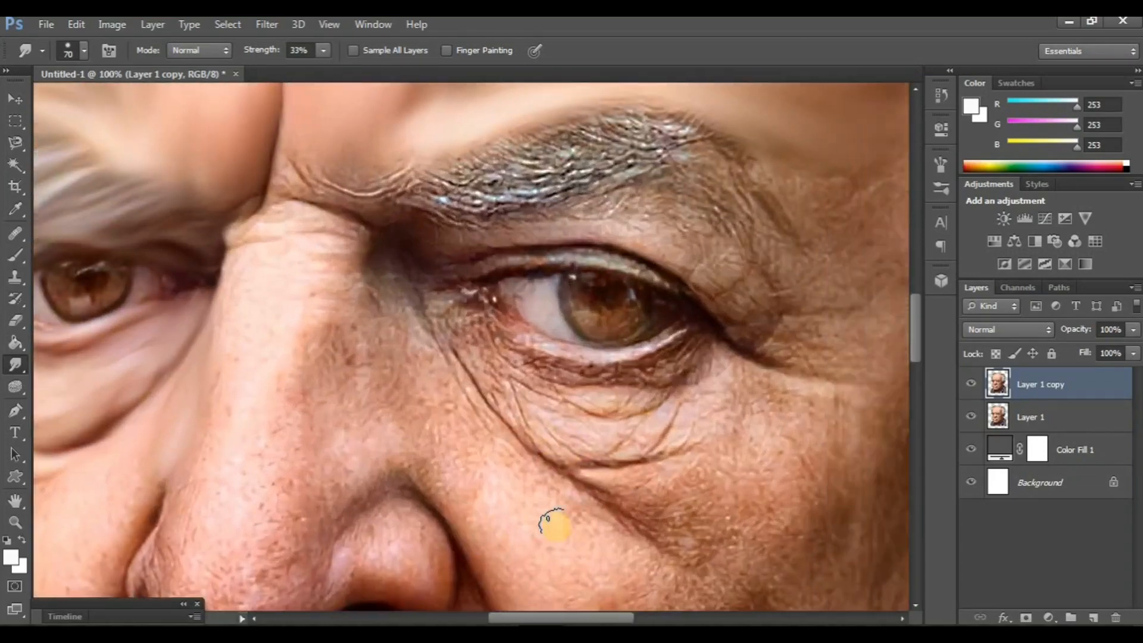
{"action": "scroll", "coordinate": [554, 524], "scroll_direction": "up", "scroll_amount": 6}
{"action": "mouse_move", "coordinate": [506, 336]}
{"action": "left_mouse_down"}
{"action": "mouse_move", "coordinate": [472, 323]}
{"action": "mouse_move", "coordinate": [463, 345]}
{"action": "mouse_move", "coordinate": [520, 358]}
{"action": "mouse_move", "coordinate": [429, 345]}
{"action": "left_mouse_up"}
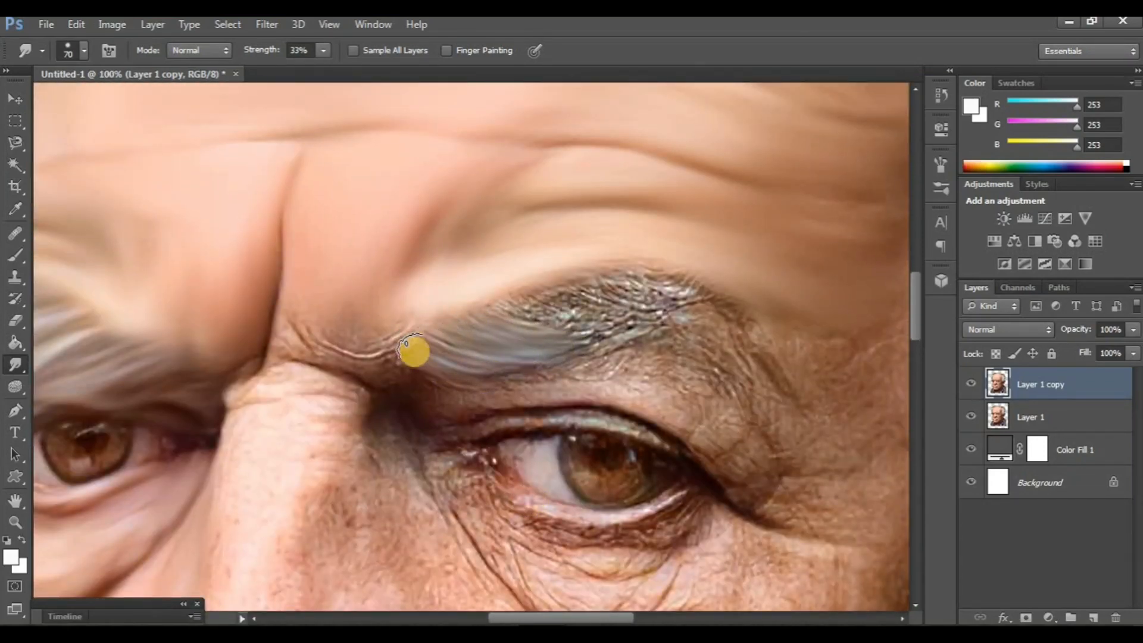
{"action": "left_click_drag", "start_coordinate": [543, 388], "coordinate": [516, 430]}
{"action": "left_click_drag", "start_coordinate": [530, 360], "coordinate": [563, 359]}
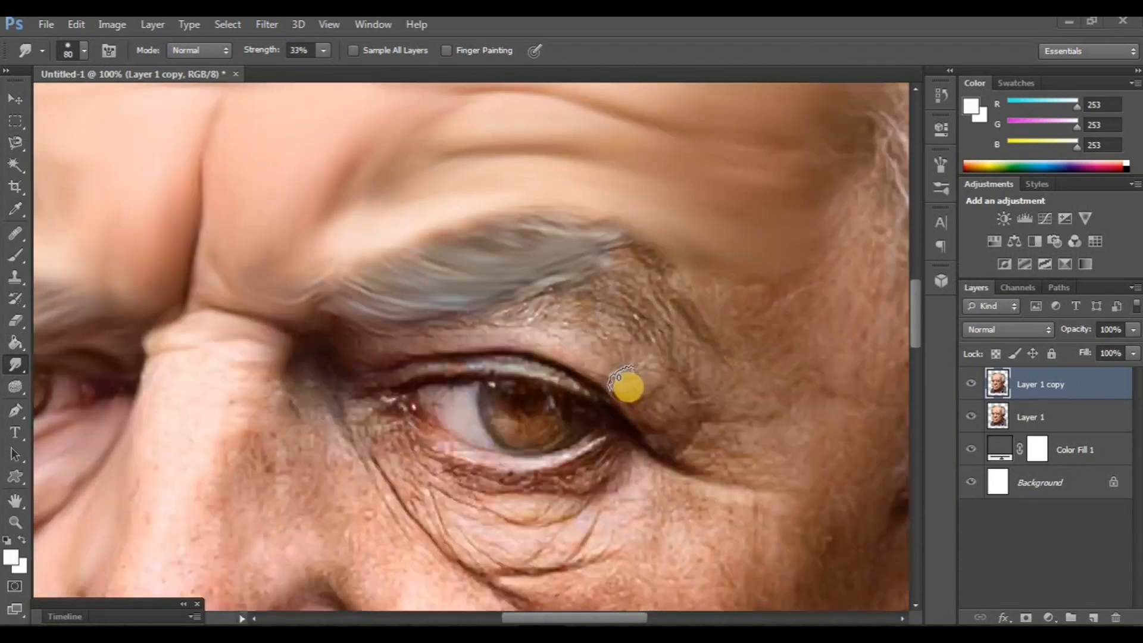
- Smudge the eyelids, under-eye bag and upper cheek around the right-hand eye with size 80 and 90 brushes at 33% strength
{"action": "mouse_move", "coordinate": [551, 346]}
{"action": "left_mouse_down"}
{"action": "mouse_move", "coordinate": [513, 317]}
{"action": "mouse_move", "coordinate": [567, 330]}
{"action": "mouse_move", "coordinate": [621, 375]}
{"action": "mouse_move", "coordinate": [639, 418]}
{"action": "left_mouse_up"}
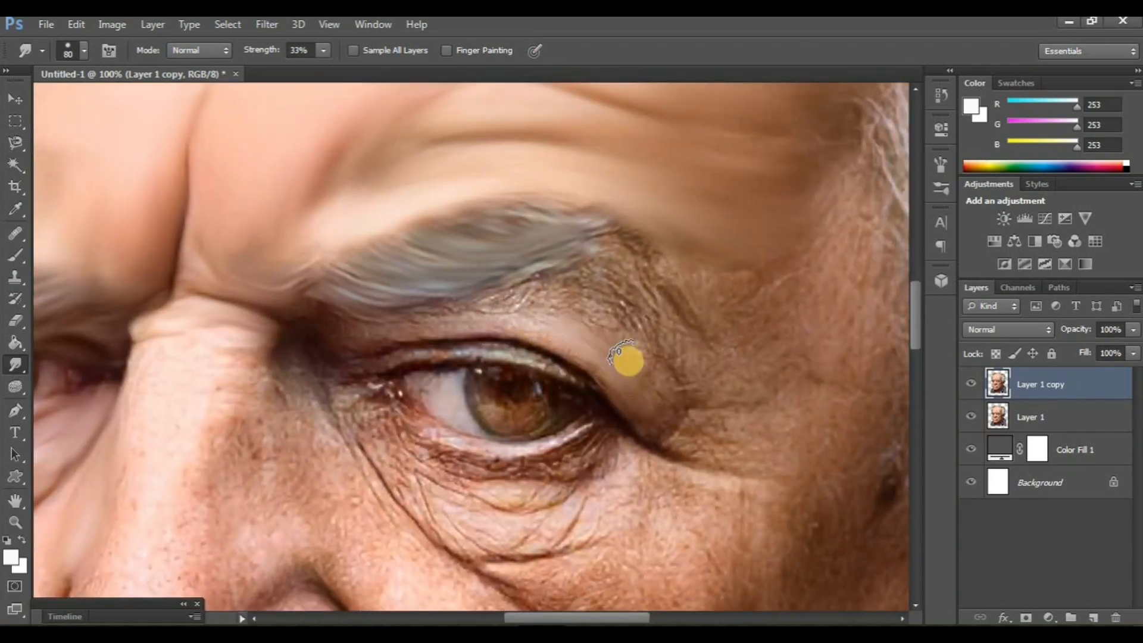
{"action": "mouse_move", "coordinate": [628, 361]}
{"action": "left_mouse_down"}
{"action": "mouse_move", "coordinate": [648, 380]}
{"action": "mouse_move", "coordinate": [550, 318]}
{"action": "mouse_move", "coordinate": [605, 349]}
{"action": "mouse_move", "coordinate": [477, 327]}
{"action": "mouse_move", "coordinate": [371, 336]}
{"action": "mouse_move", "coordinate": [314, 324]}
{"action": "mouse_move", "coordinate": [371, 359]}
{"action": "mouse_move", "coordinate": [413, 348]}
{"action": "mouse_move", "coordinate": [510, 355]}
{"action": "mouse_move", "coordinate": [626, 415]}
{"action": "left_mouse_up"}
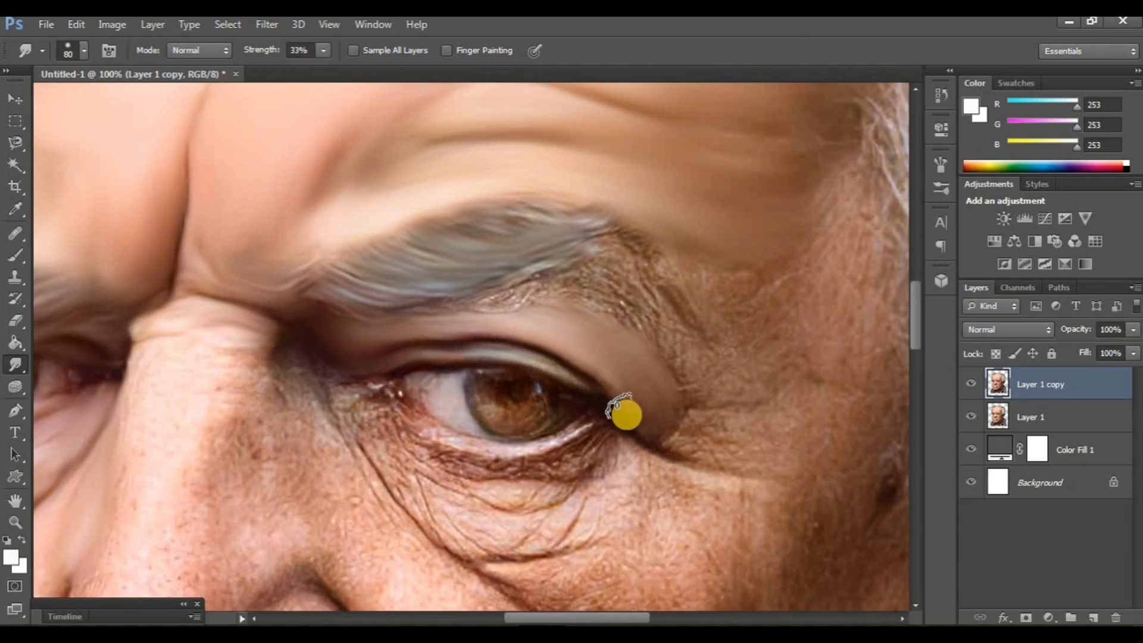
{"action": "mouse_move", "coordinate": [575, 320]}
{"action": "left_mouse_down"}
{"action": "mouse_move", "coordinate": [619, 319]}
{"action": "mouse_move", "coordinate": [659, 346]}
{"action": "mouse_move", "coordinate": [590, 302]}
{"action": "mouse_move", "coordinate": [518, 291]}
{"action": "mouse_move", "coordinate": [462, 300]}
{"action": "mouse_move", "coordinate": [648, 315]}
{"action": "mouse_move", "coordinate": [597, 281]}
{"action": "mouse_move", "coordinate": [679, 320]}
{"action": "mouse_move", "coordinate": [666, 283]}
{"action": "mouse_move", "coordinate": [606, 244]}
{"action": "left_mouse_up"}
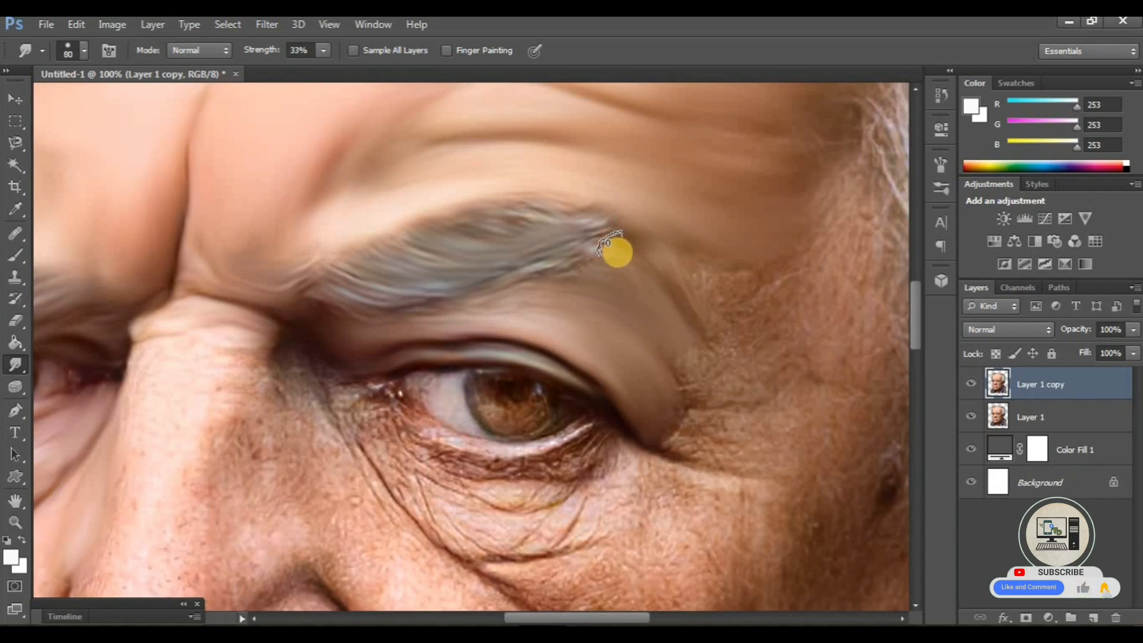
{"action": "scroll", "coordinate": [482, 395], "scroll_direction": "down", "scroll_amount": 3}
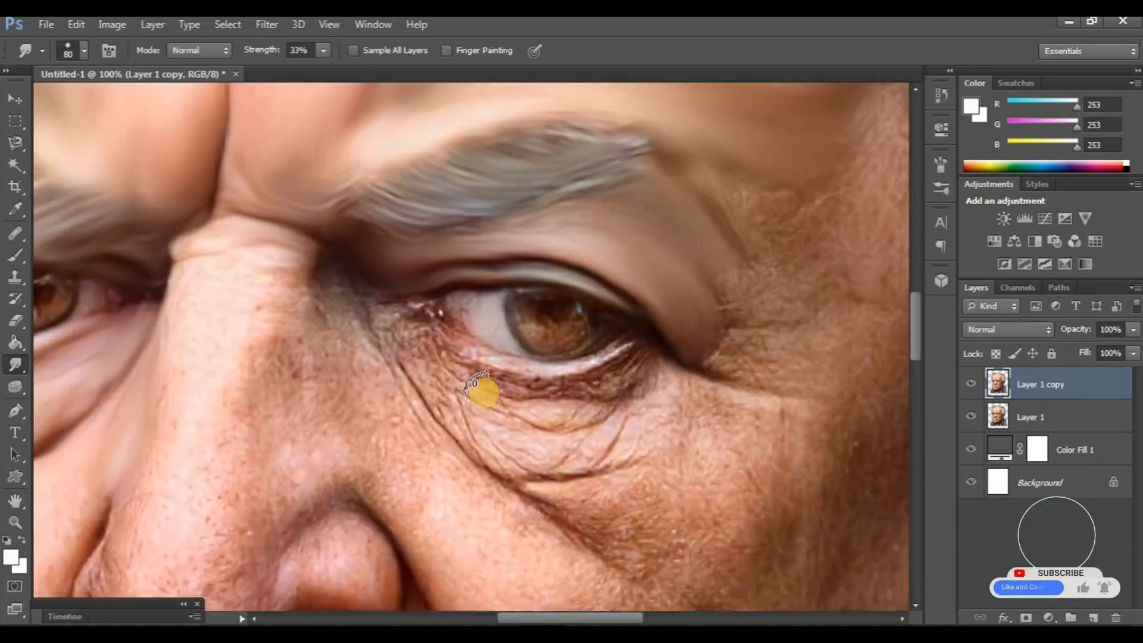
{"action": "mouse_move", "coordinate": [483, 391]}
{"action": "left_mouse_down"}
{"action": "mouse_move", "coordinate": [602, 377]}
{"action": "mouse_move", "coordinate": [629, 361]}
{"action": "mouse_move", "coordinate": [542, 379]}
{"action": "mouse_move", "coordinate": [484, 369]}
{"action": "mouse_move", "coordinate": [429, 334]}
{"action": "left_mouse_up"}
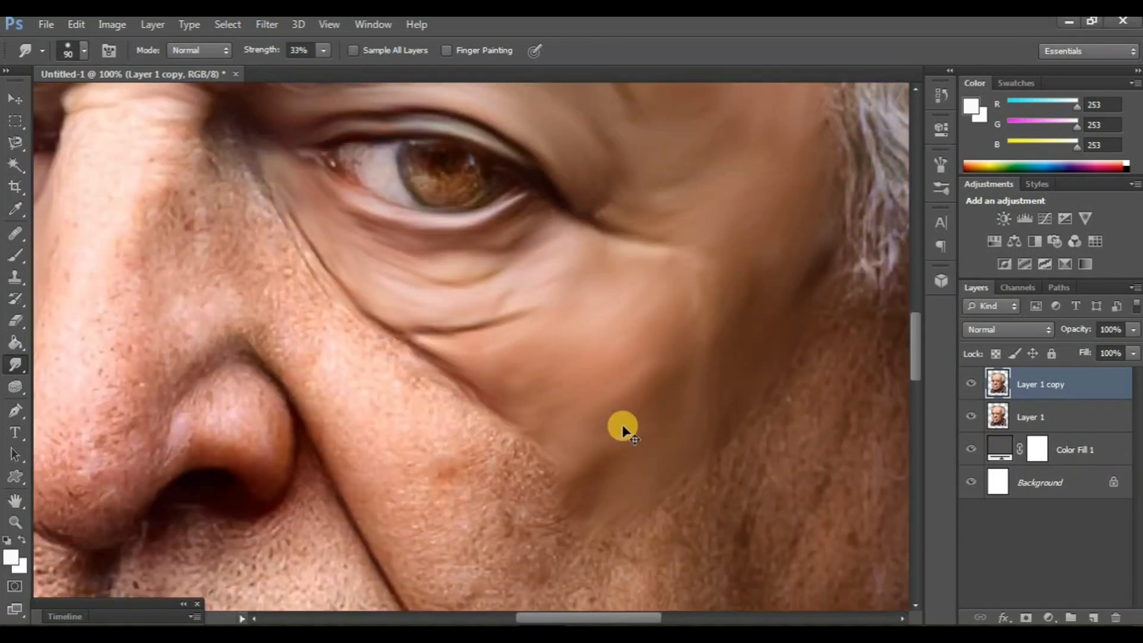
- Compare the smudged face with the original photo by switching Layer 1 copy off and on
{"action": "key", "text": "ctrl+minus"}
{"action": "key", "text": "ctrl+minus"}
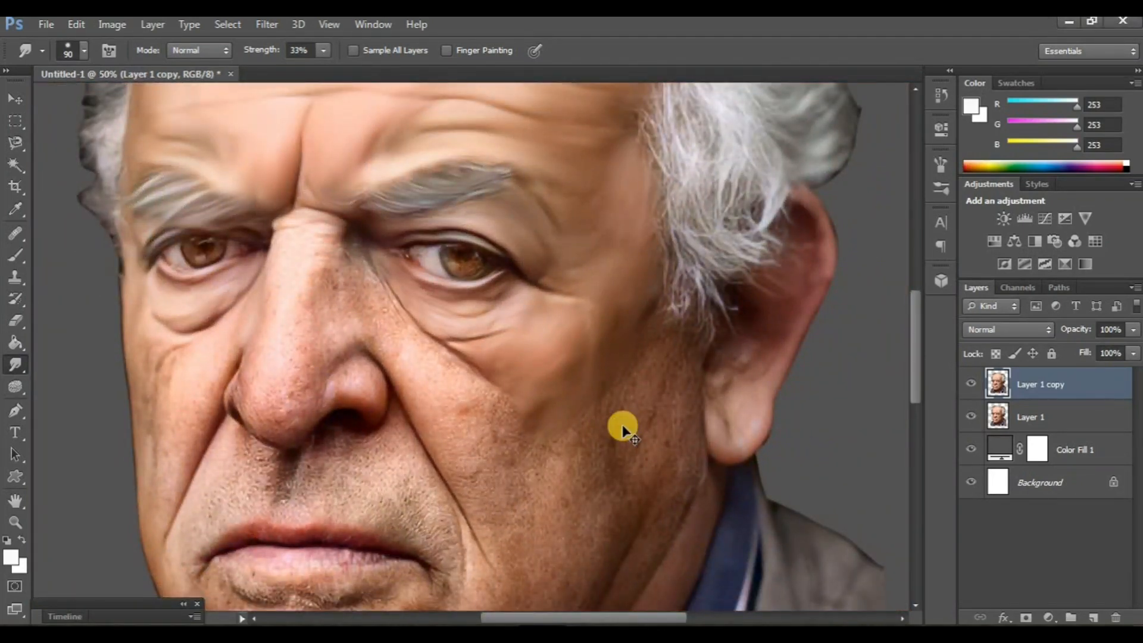
{"action": "key", "text": "ctrl+minus"}
{"action": "scroll", "coordinate": [620, 393], "scroll_direction": "up", "scroll_amount": 3}
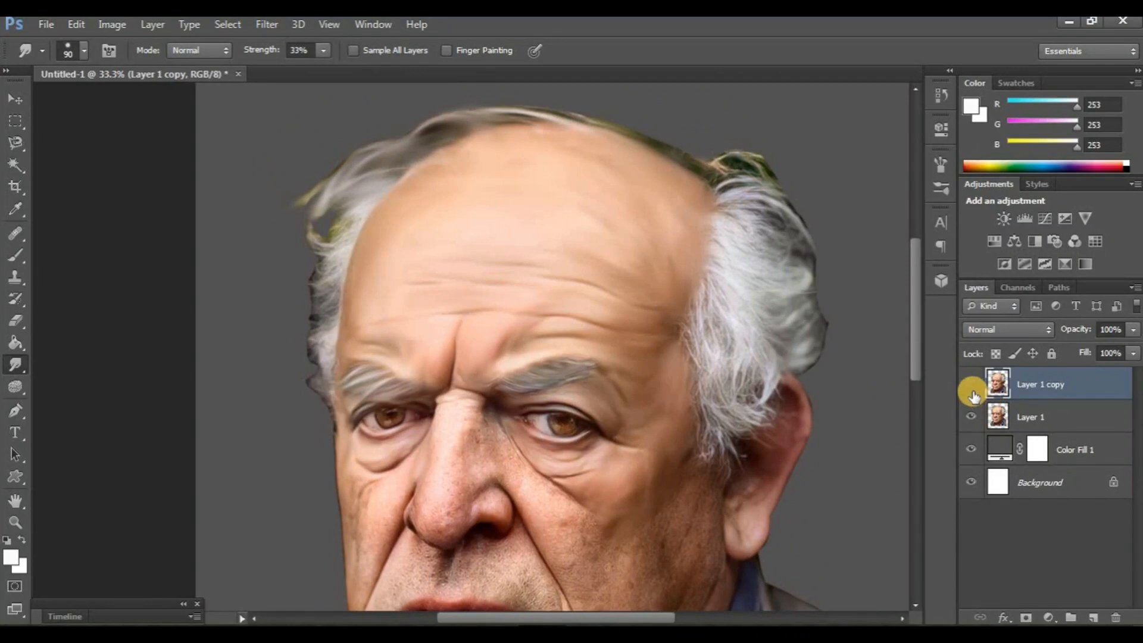
{"action": "left_click", "coordinate": [972, 391]}
{"action": "left_click", "coordinate": [972, 391]}
{"action": "left_click", "coordinate": [967, 387]}
{"action": "left_click", "coordinate": [968, 387]}
- Smudge the skin texture along the upper bridge of the nose with a size 100 brush at 33% strength
{"action": "key", "text": "ctrl+plus"}
{"action": "key", "text": "ctrl+plus"}
{"action": "key", "text": "ctrl+plus"}
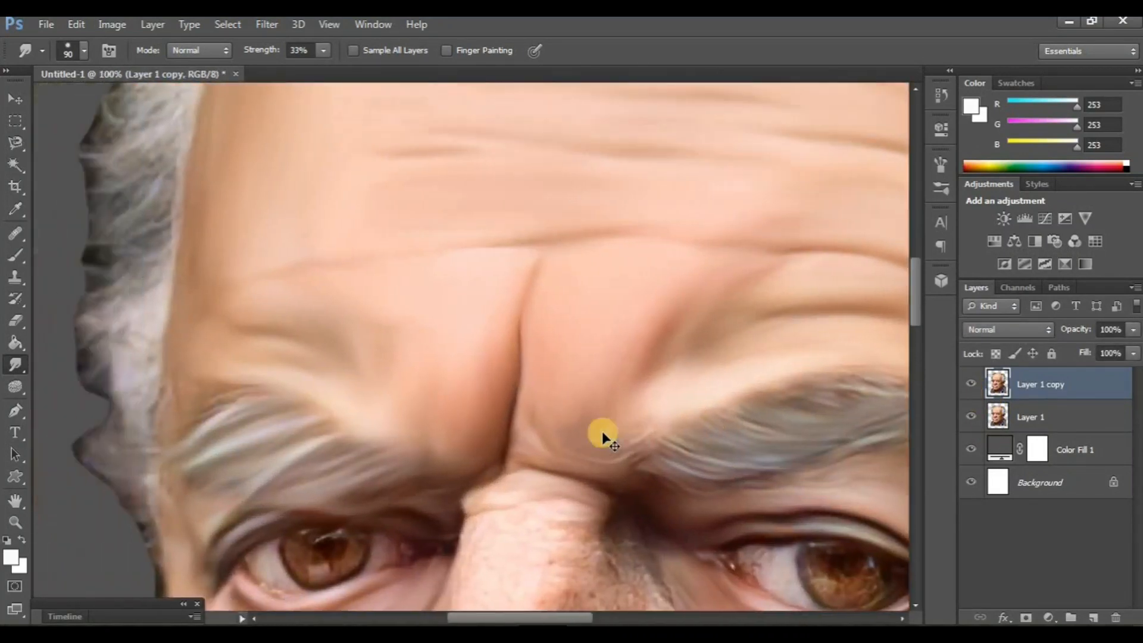
{"action": "left_click_drag", "start_coordinate": [602, 436], "coordinate": [525, 327]}
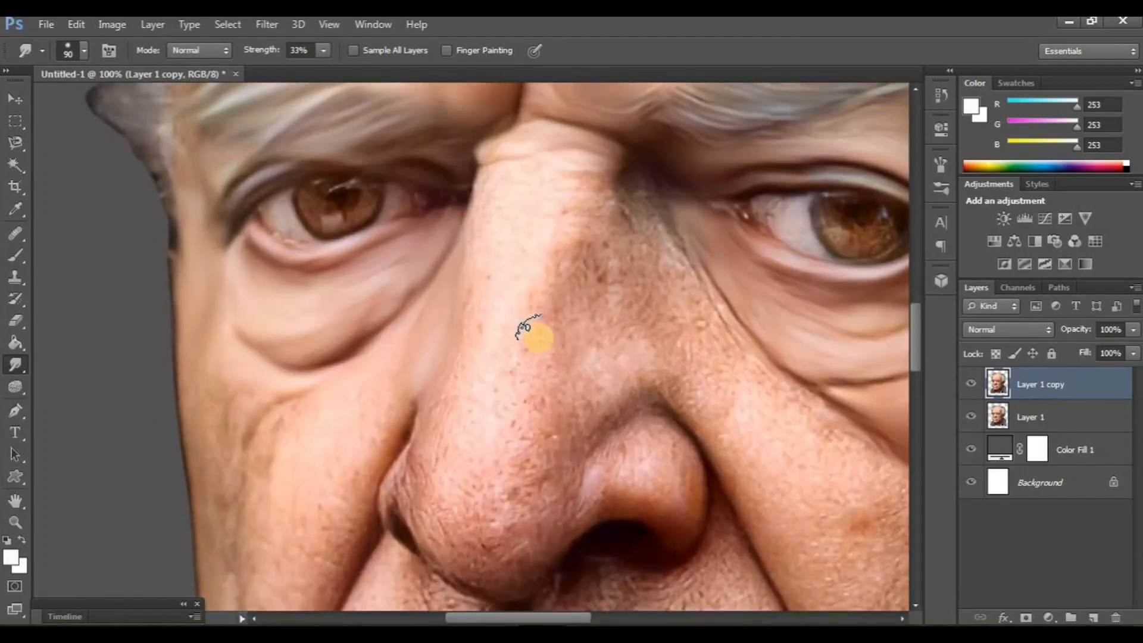
{"action": "scroll", "coordinate": [525, 328], "scroll_direction": "up", "scroll_amount": 1}
{"action": "left_click_drag", "start_coordinate": [578, 271], "coordinate": [563, 256]}
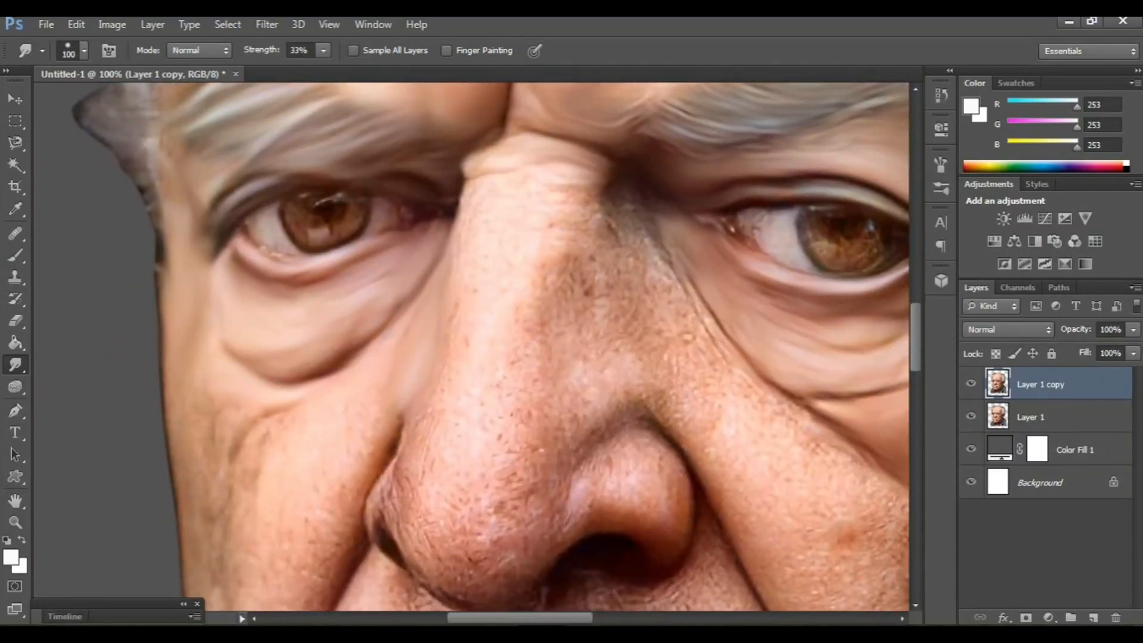
{"action": "scroll", "coordinate": [551, 203], "scroll_direction": "right", "scroll_amount": 1}
{"action": "left_click_drag", "start_coordinate": [560, 215], "coordinate": [504, 307]}
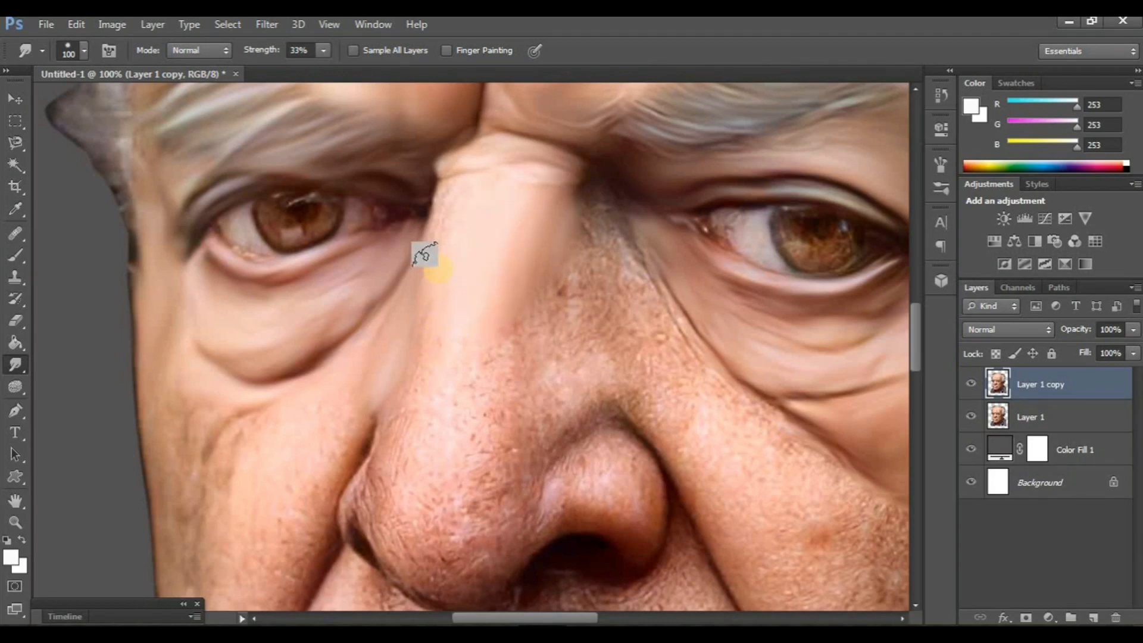
- Smudge the lower bridge, tip and nostrils of the nose with size 100 and 50 brushes at 33% strength
{"action": "scroll", "coordinate": [445, 273], "scroll_direction": "down", "scroll_amount": 2}
{"action": "scroll", "coordinate": [445, 272], "scroll_direction": "right", "scroll_amount": 1}
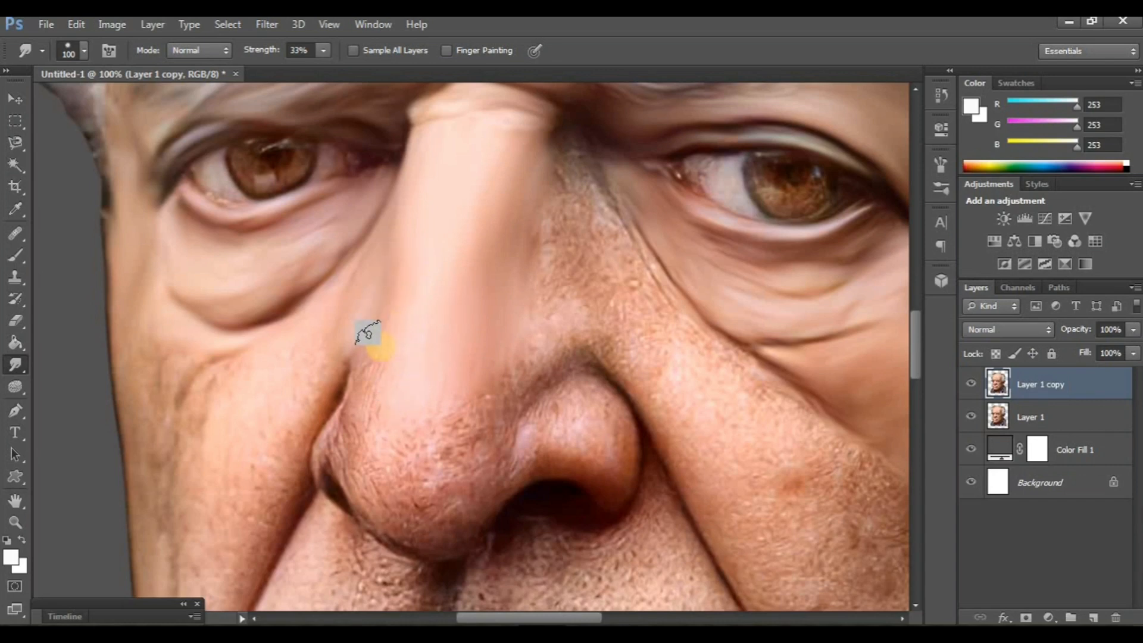
{"action": "scroll", "coordinate": [414, 381], "scroll_direction": "right", "scroll_amount": 2}
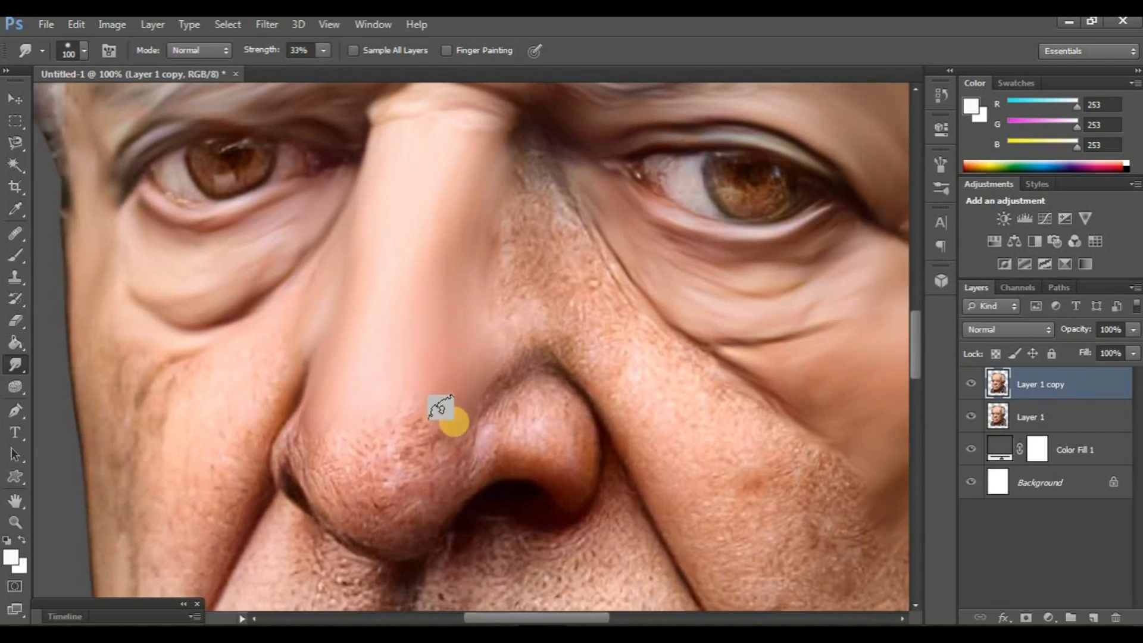
{"action": "mouse_move", "coordinate": [354, 517]}
{"action": "left_mouse_down"}
{"action": "mouse_move", "coordinate": [334, 453]}
{"action": "mouse_move", "coordinate": [412, 392]}
{"action": "mouse_move", "coordinate": [390, 511]}
{"action": "mouse_move", "coordinate": [411, 407]}
{"action": "mouse_move", "coordinate": [371, 496]}
{"action": "mouse_move", "coordinate": [409, 419]}
{"action": "left_mouse_up"}
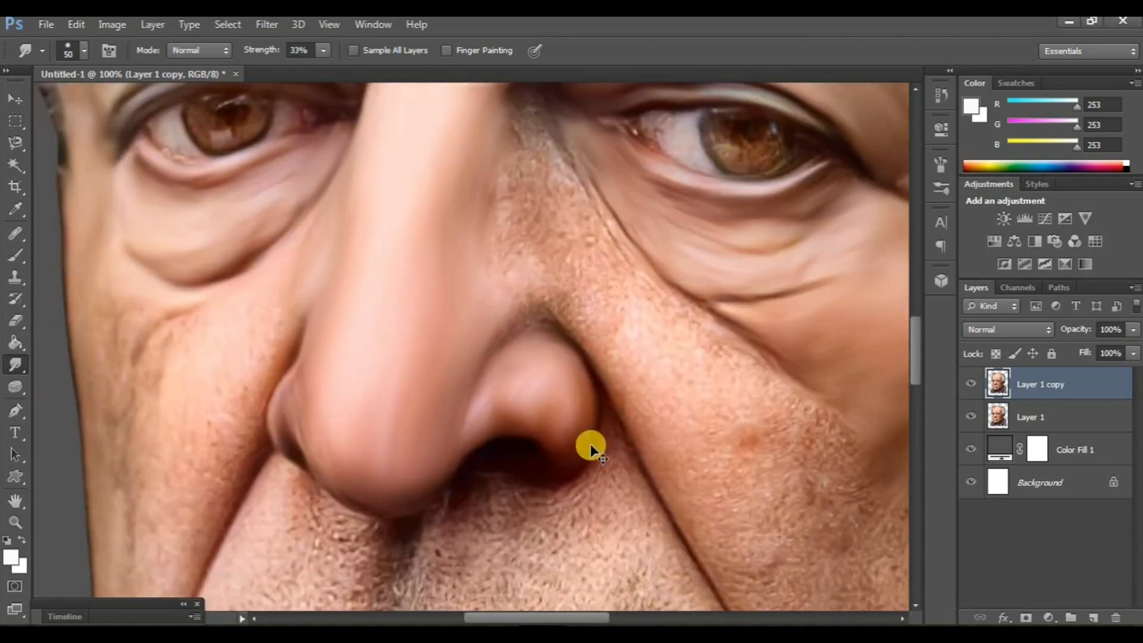
- Check the smoothed nose against the original by hiding Layer 1 copy and showing it again
{"action": "scroll", "coordinate": [591, 445], "scroll_direction": "up", "scroll_amount": 2}
{"action": "scroll", "coordinate": [592, 445], "scroll_direction": "left", "scroll_amount": 3}
{"action": "left_click", "coordinate": [968, 386]}
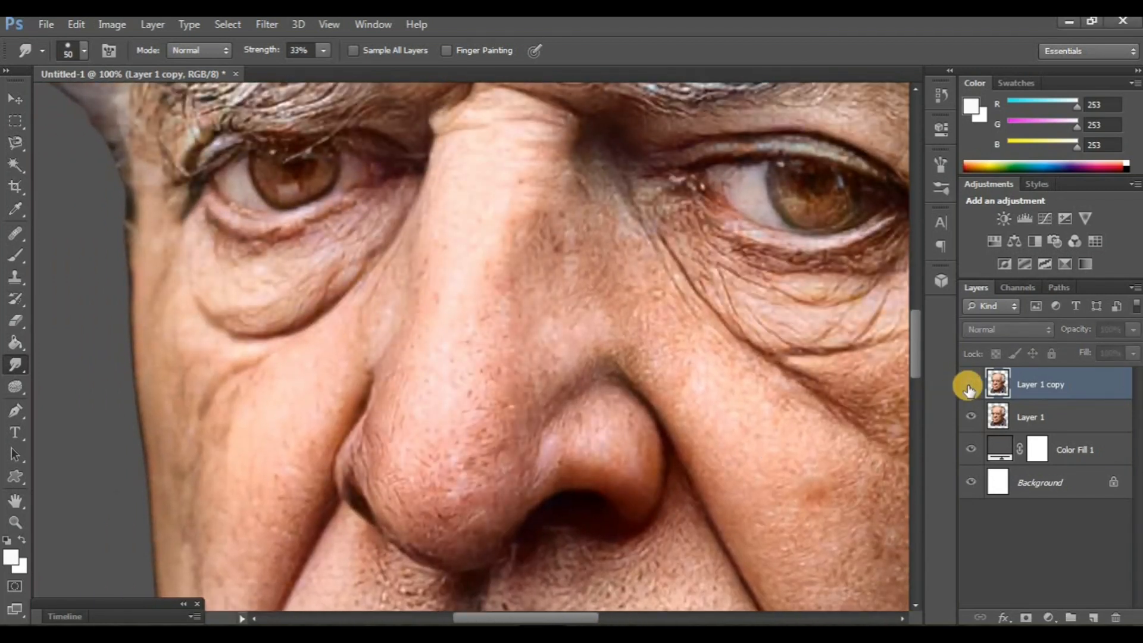
{"action": "left_click", "coordinate": [968, 386]}
{"action": "scroll", "coordinate": [441, 386], "scroll_direction": "left", "scroll_amount": 3}
{"action": "scroll", "coordinate": [401, 383], "scroll_direction": "down", "scroll_amount": 2}
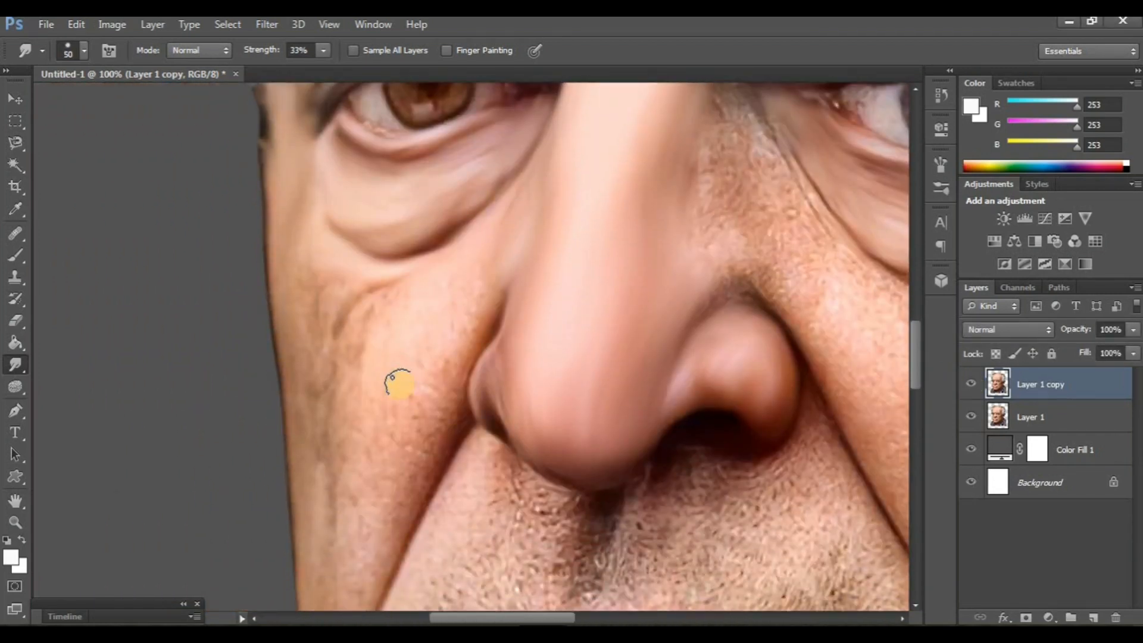
- Duplicate Layer 1 copy and hide the earlier copy beneath the duplicate
{"action": "key", "text": "ctrl+minus"}
{"action": "key", "text": "ctrl+minus"}
{"action": "key", "text": "ctrl+minus"}
{"action": "scroll", "coordinate": [710, 374], "scroll_direction": "up", "scroll_amount": 5}
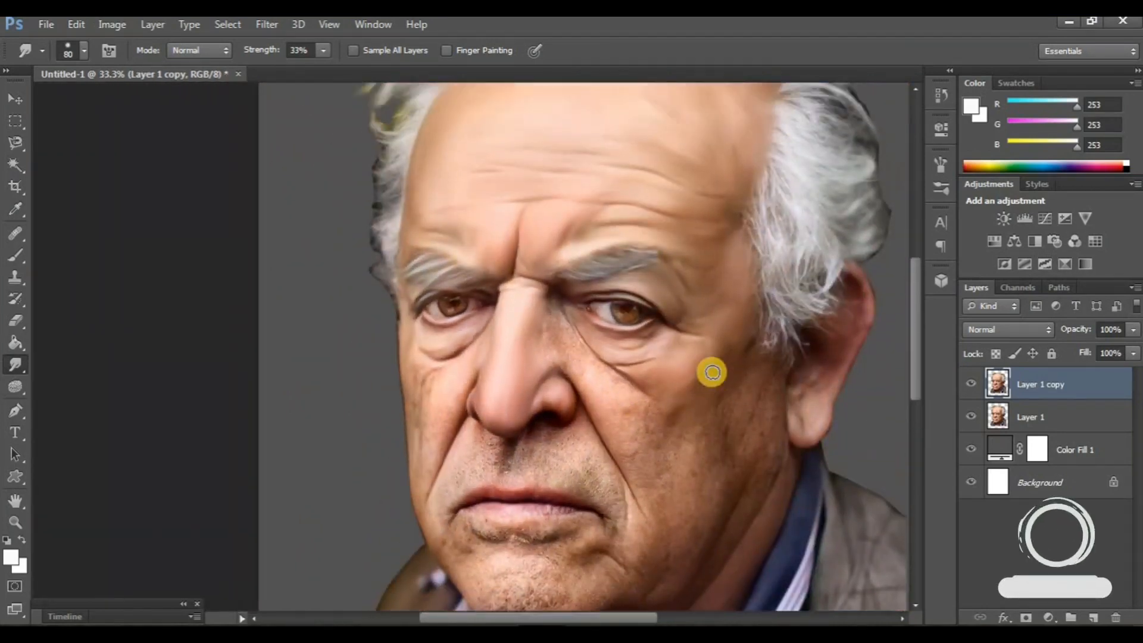
{"action": "scroll", "coordinate": [711, 374], "scroll_direction": "left", "scroll_amount": 1}
{"action": "scroll", "coordinate": [710, 374], "scroll_direction": "right", "scroll_amount": 2}
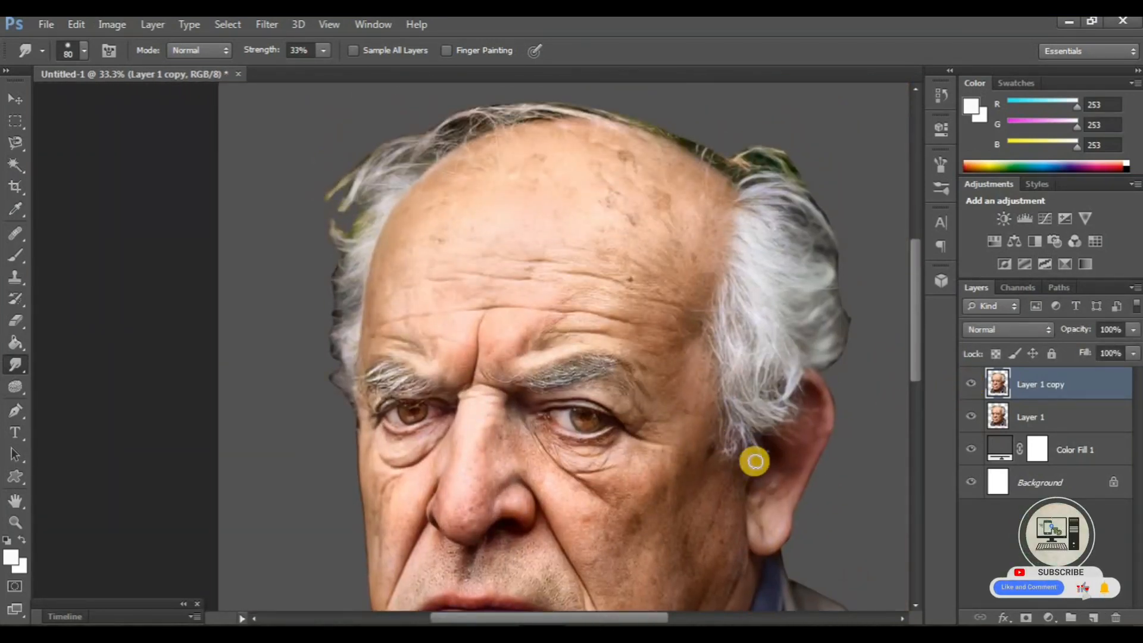
{"action": "key", "text": "ctrl+j"}
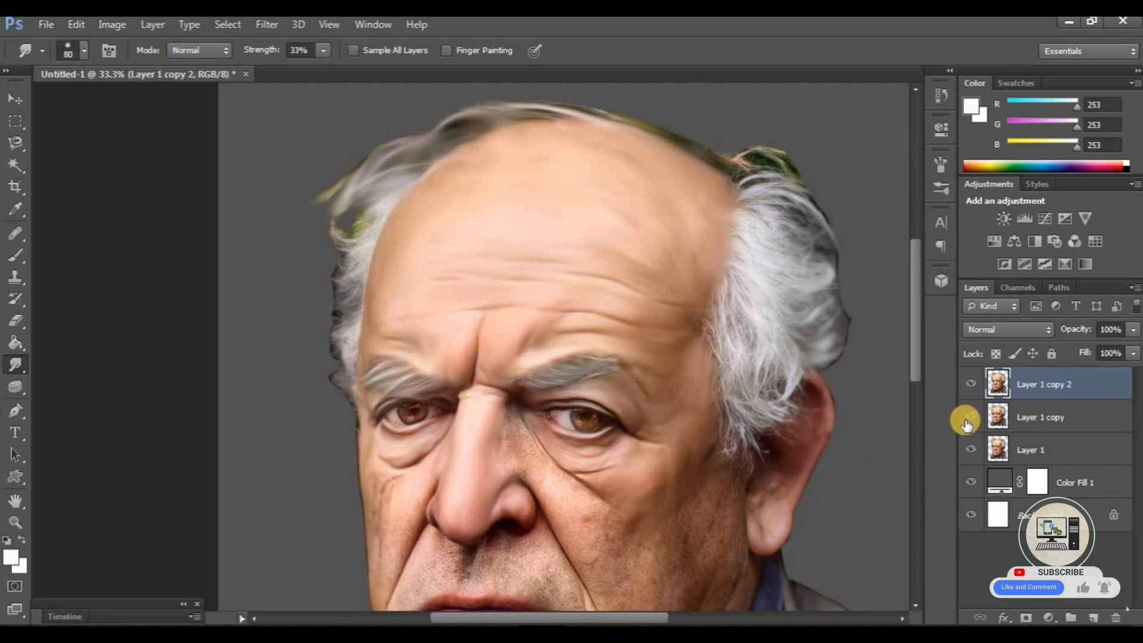
- Smudge the left-hand cheek below the eye bag and beside the nose with a size 100 brush at 33% strength
{"action": "key", "text": "ctrl+plus"}
{"action": "key", "text": "ctrl+plus"}
{"action": "scroll", "coordinate": [378, 420], "scroll_direction": "left", "scroll_amount": 1}
{"action": "scroll", "coordinate": [381, 417], "scroll_direction": "down", "scroll_amount": 5}
{"action": "scroll", "coordinate": [387, 411], "scroll_direction": "left", "scroll_amount": 1}
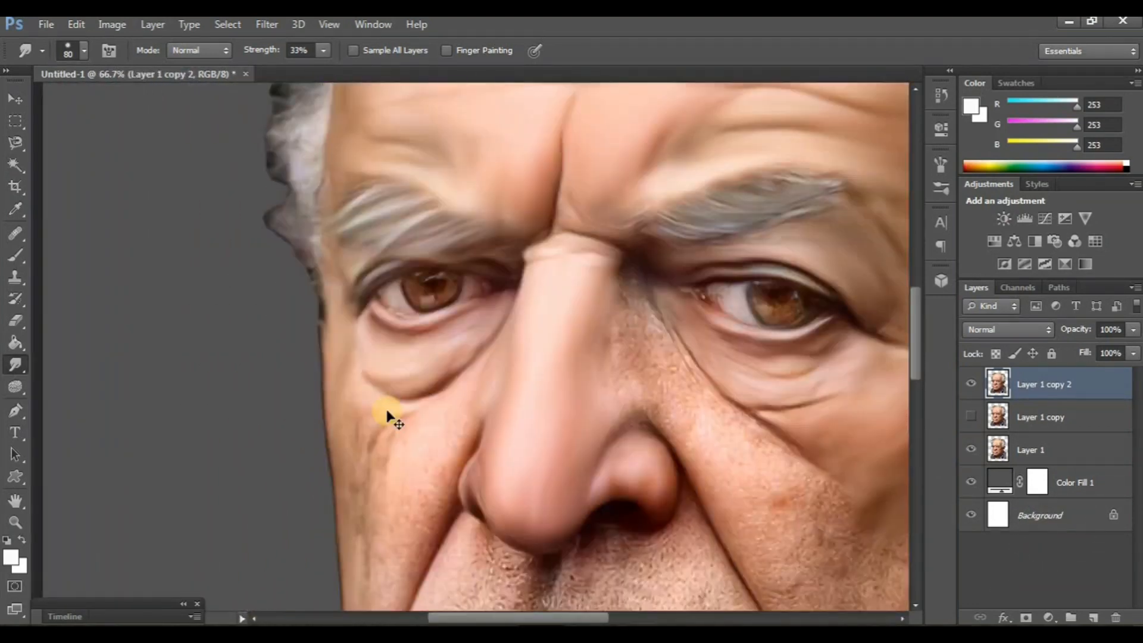
{"action": "scroll", "coordinate": [387, 410], "scroll_direction": "left", "scroll_amount": 1}
{"action": "scroll", "coordinate": [416, 383], "scroll_direction": "down", "scroll_amount": 4}
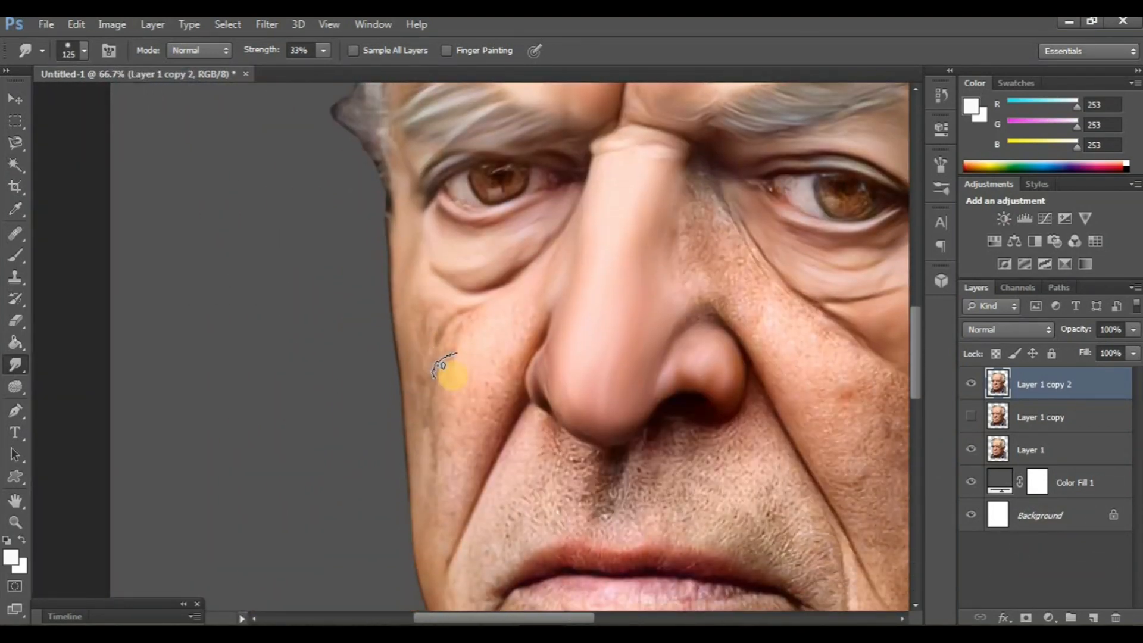
{"action": "key", "text": "ctrl+plus"}
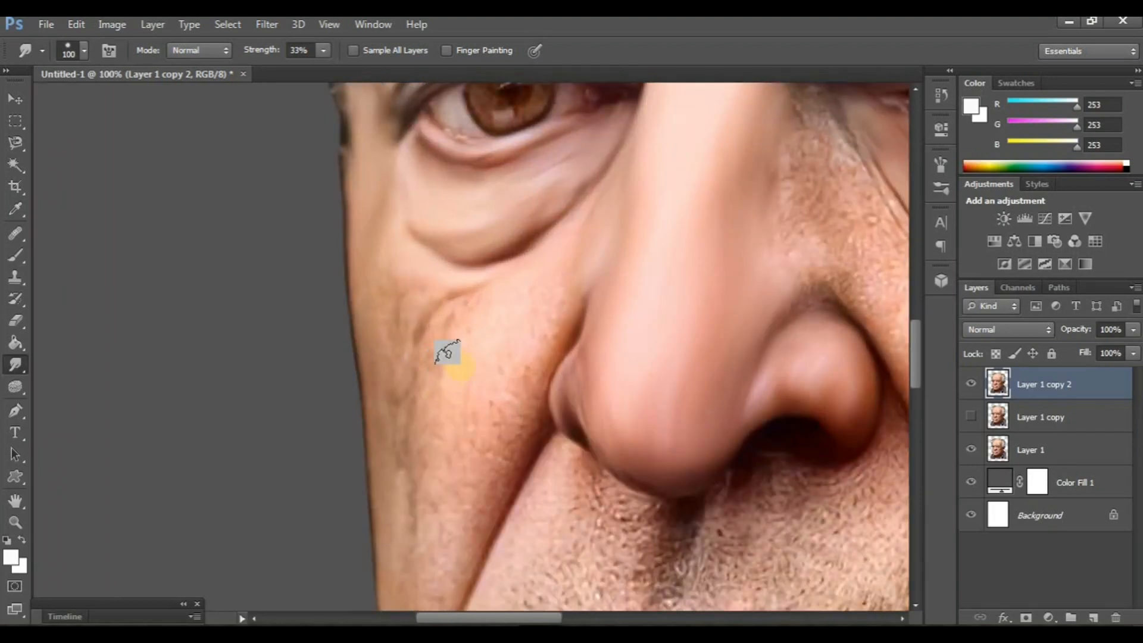
{"action": "left_click_drag", "start_coordinate": [473, 360], "coordinate": [528, 333]}
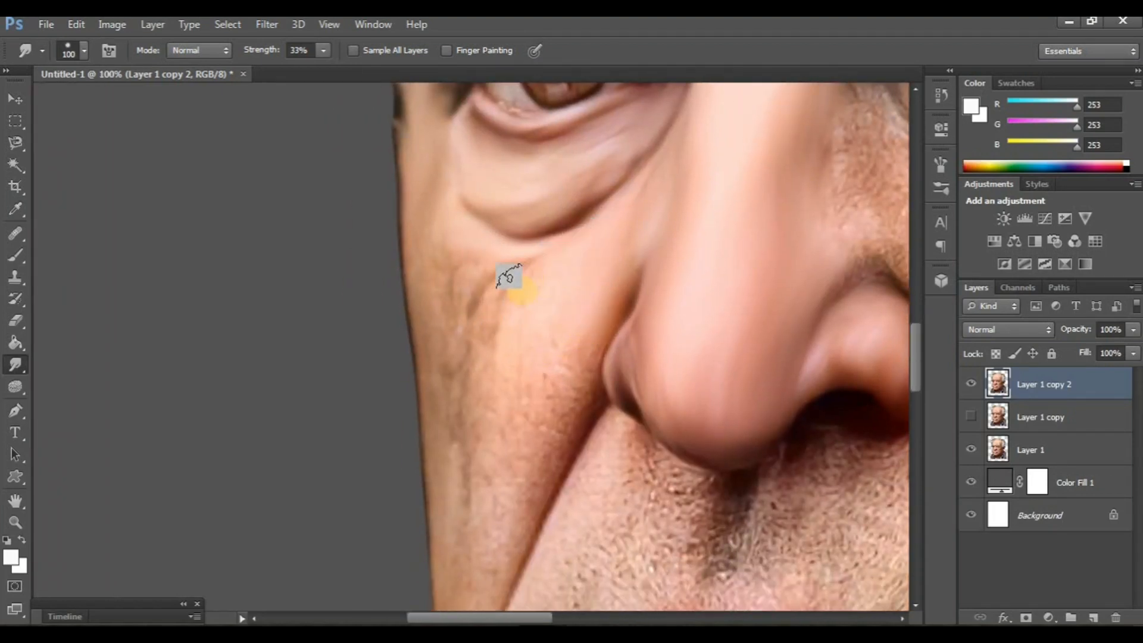
{"action": "mouse_move", "coordinate": [571, 337]}
{"action": "left_mouse_down"}
{"action": "mouse_move", "coordinate": [503, 524]}
{"action": "mouse_move", "coordinate": [538, 413]}
{"action": "mouse_move", "coordinate": [479, 524]}
{"action": "mouse_move", "coordinate": [484, 449]}
{"action": "mouse_move", "coordinate": [457, 533]}
{"action": "mouse_move", "coordinate": [457, 416]}
{"action": "mouse_move", "coordinate": [487, 282]}
{"action": "mouse_move", "coordinate": [472, 284]}
{"action": "mouse_move", "coordinate": [447, 371]}
{"action": "mouse_move", "coordinate": [446, 274]}
{"action": "mouse_move", "coordinate": [433, 308]}
{"action": "mouse_move", "coordinate": [427, 226]}
{"action": "mouse_move", "coordinate": [427, 458]}
{"action": "left_mouse_up"}
- Smudge the lower left-hand cheek along the smile fold down toward the jaw with the size 100 brush
{"action": "scroll", "coordinate": [427, 453], "scroll_direction": "right", "scroll_amount": 1}
{"action": "scroll", "coordinate": [428, 454], "scroll_direction": "down", "scroll_amount": 5}
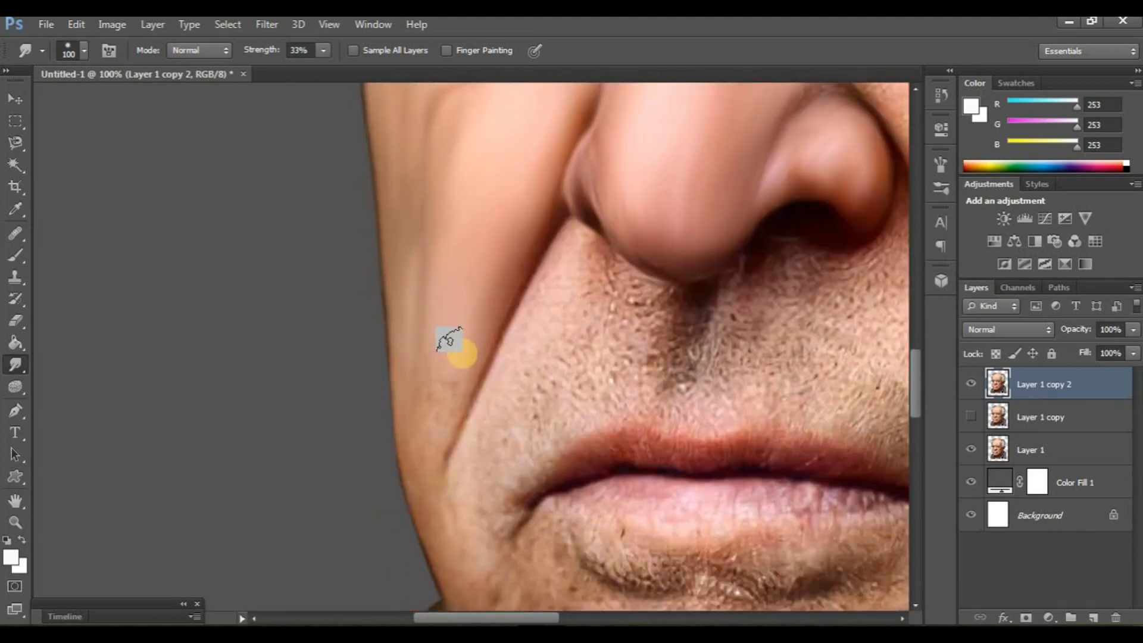
{"action": "left_click_drag", "start_coordinate": [459, 354], "coordinate": [412, 424]}
{"action": "scroll", "coordinate": [370, 421], "scroll_direction": "right", "scroll_amount": 2}
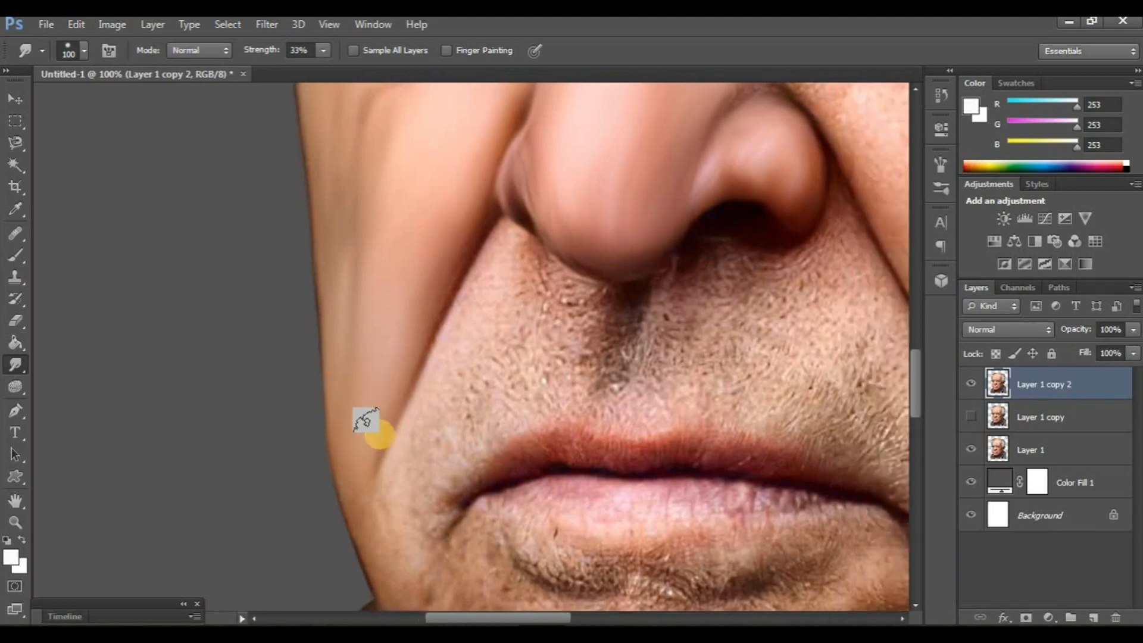
- Smudge the shaded side of the nose up to the inner corner of the right-hand eye with the size 100 brush
{"action": "scroll", "coordinate": [370, 421], "scroll_direction": "down", "scroll_amount": 2}
{"action": "scroll", "coordinate": [360, 447], "scroll_direction": "right", "scroll_amount": 2}
{"action": "scroll", "coordinate": [488, 530], "scroll_direction": "right", "scroll_amount": 1}
{"action": "scroll", "coordinate": [482, 528], "scroll_direction": "up", "scroll_amount": 3}
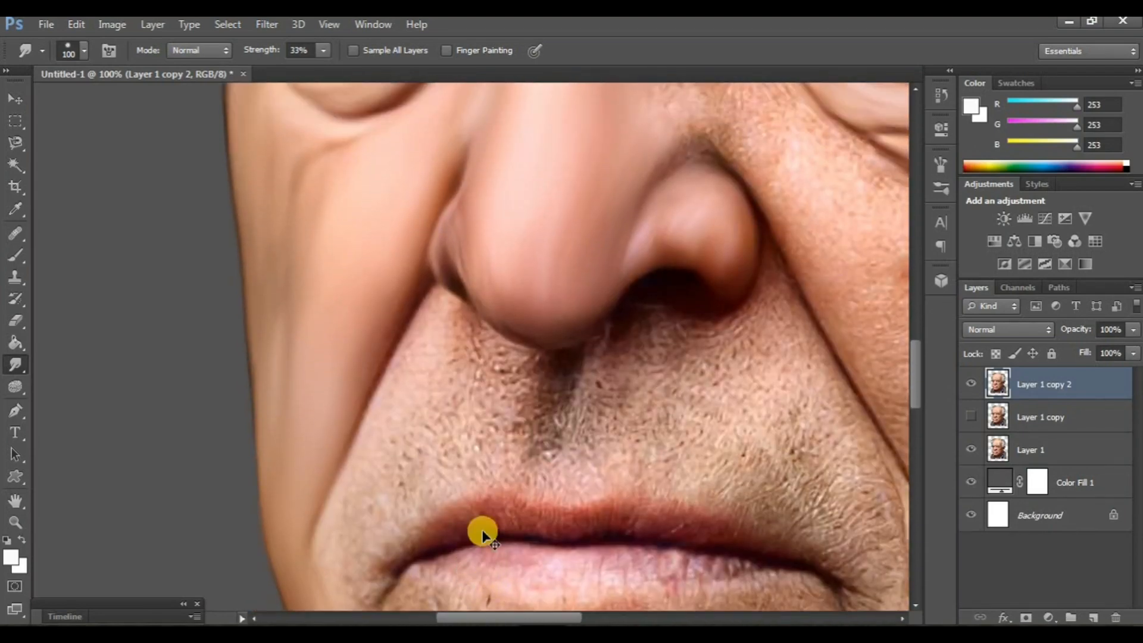
{"action": "key", "text": "ctrl+minus"}
{"action": "key", "text": "ctrl+minus"}
{"action": "key", "text": "ctrl+plus"}
{"action": "scroll", "coordinate": [602, 432], "scroll_direction": "right", "scroll_amount": 4}
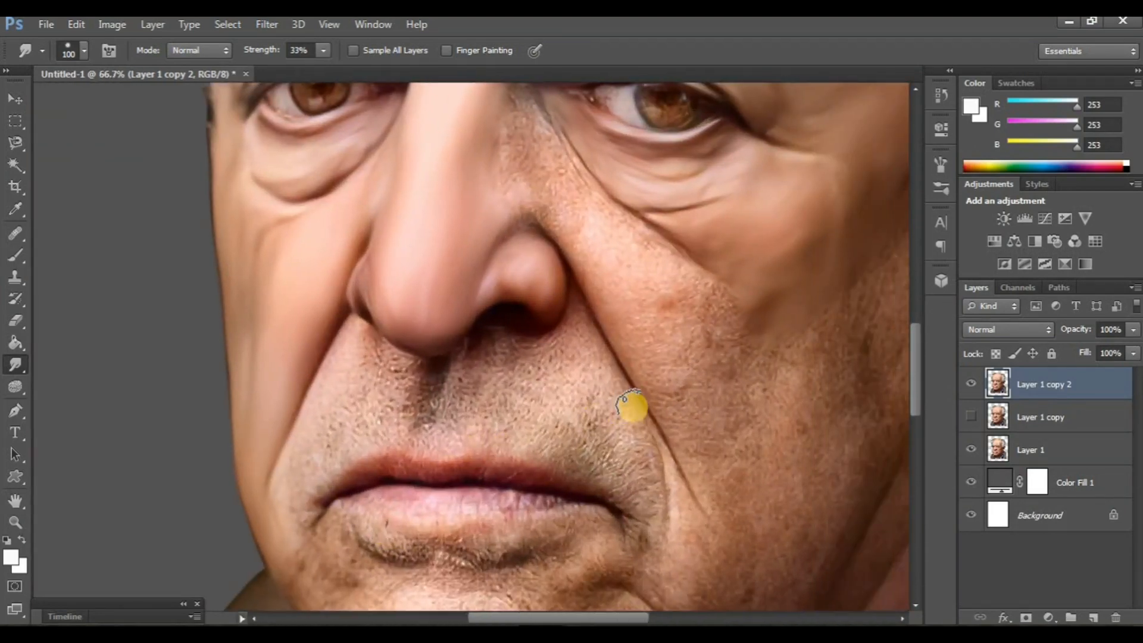
{"action": "scroll", "coordinate": [633, 409], "scroll_direction": "up", "scroll_amount": 3}
{"action": "key", "text": "ctrl+plus"}
{"action": "scroll", "coordinate": [536, 415], "scroll_direction": "right", "scroll_amount": 1}
{"action": "scroll", "coordinate": [500, 412], "scroll_direction": "up", "scroll_amount": 2}
{"action": "scroll", "coordinate": [476, 395], "scroll_direction": "up", "scroll_amount": 3}
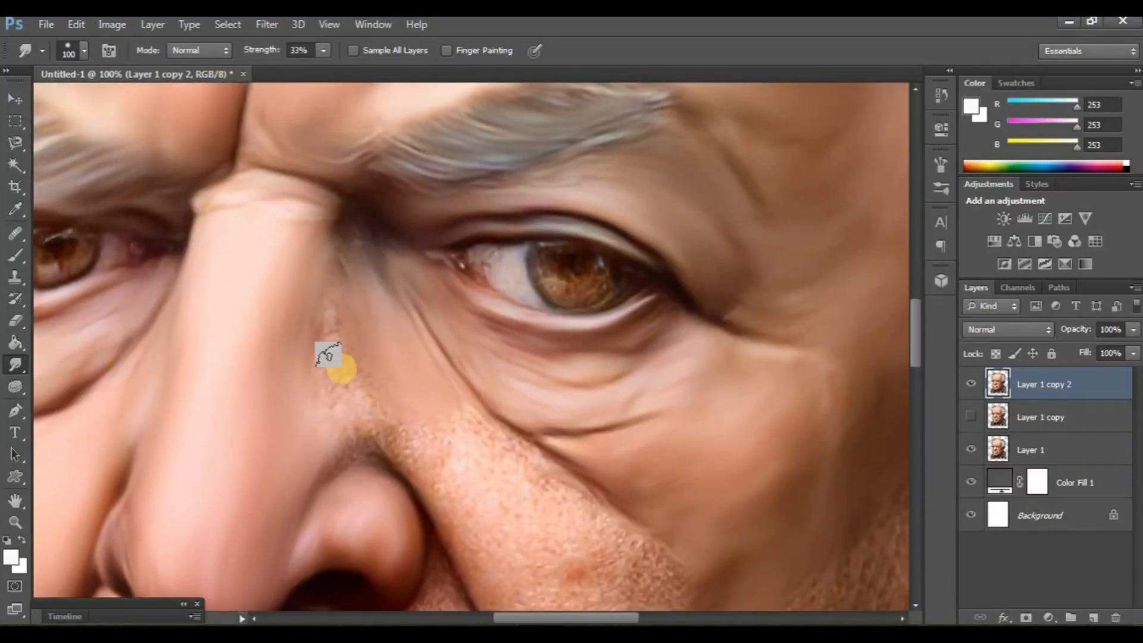
{"action": "scroll", "coordinate": [325, 366], "scroll_direction": "down", "scroll_amount": 2}
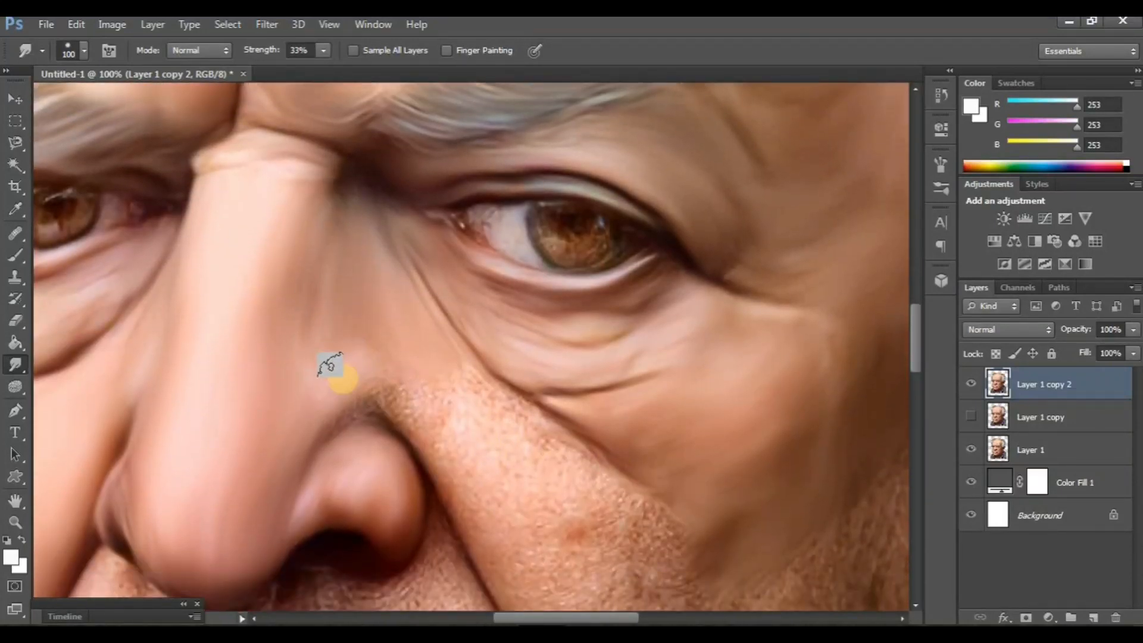
- Smudge the right-hand cheek from the nose fold across toward the ear and jaw with size 100 and 125 brushes
{"action": "scroll", "coordinate": [339, 319], "scroll_direction": "down", "scroll_amount": 3}
{"action": "scroll", "coordinate": [390, 351], "scroll_direction": "right", "scroll_amount": 4}
{"action": "scroll", "coordinate": [370, 310], "scroll_direction": "down", "scroll_amount": 3}
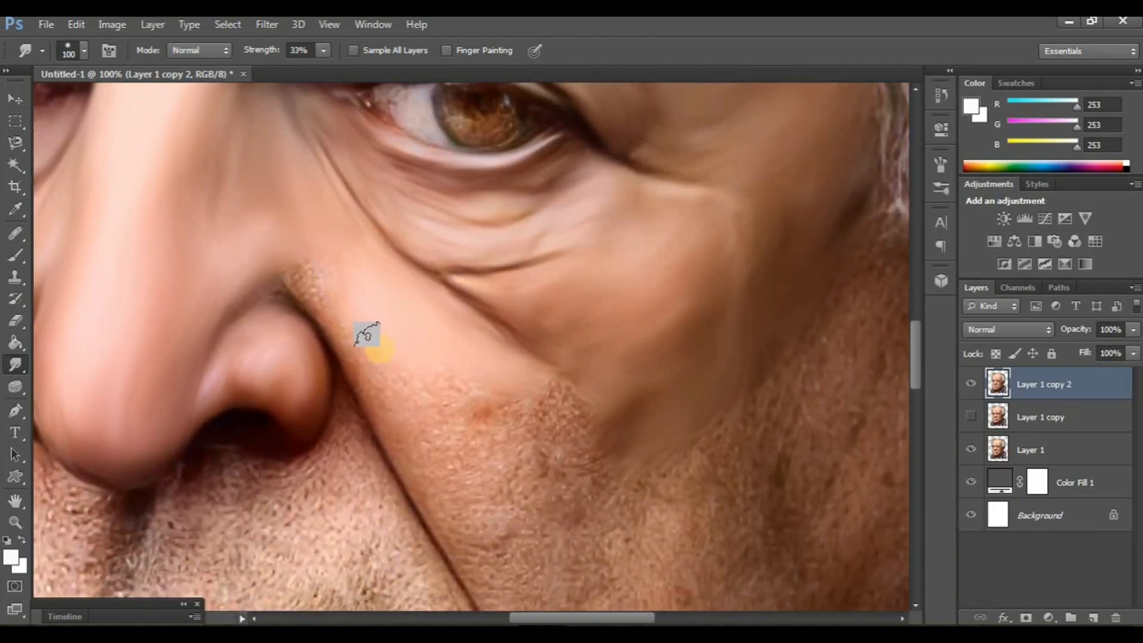
{"action": "scroll", "coordinate": [256, 277], "scroll_direction": "down", "scroll_amount": 2}
{"action": "scroll", "coordinate": [357, 333], "scroll_direction": "right", "scroll_amount": 3}
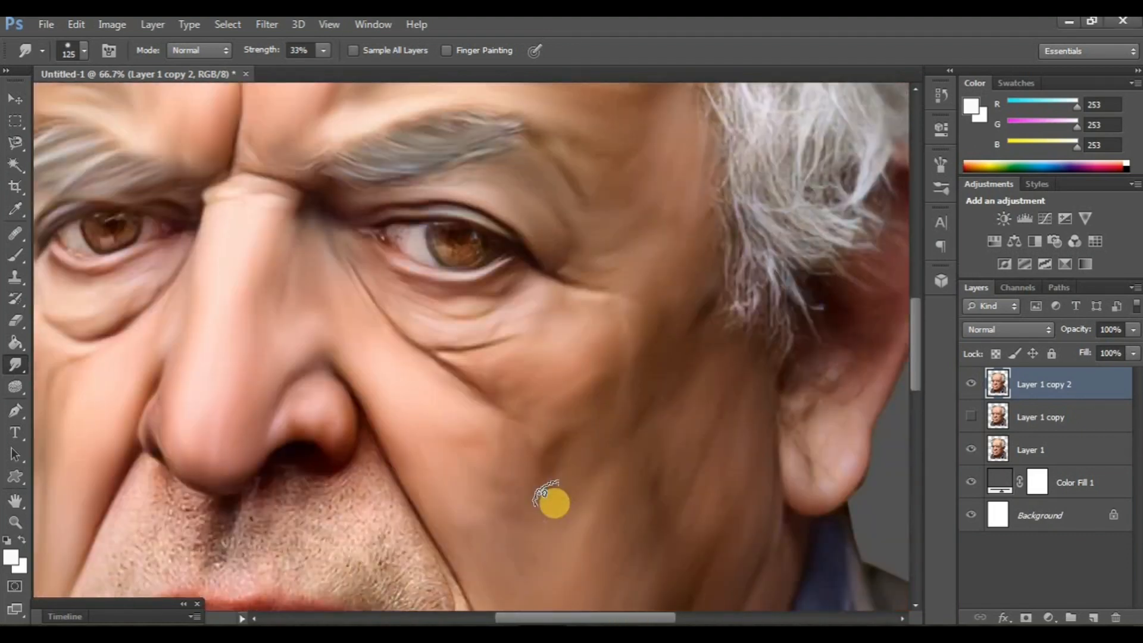
{"action": "key", "text": "ctrl+minus"}
{"action": "key", "text": "ctrl+minus"}
{"action": "key", "text": "ctrl+minus"}
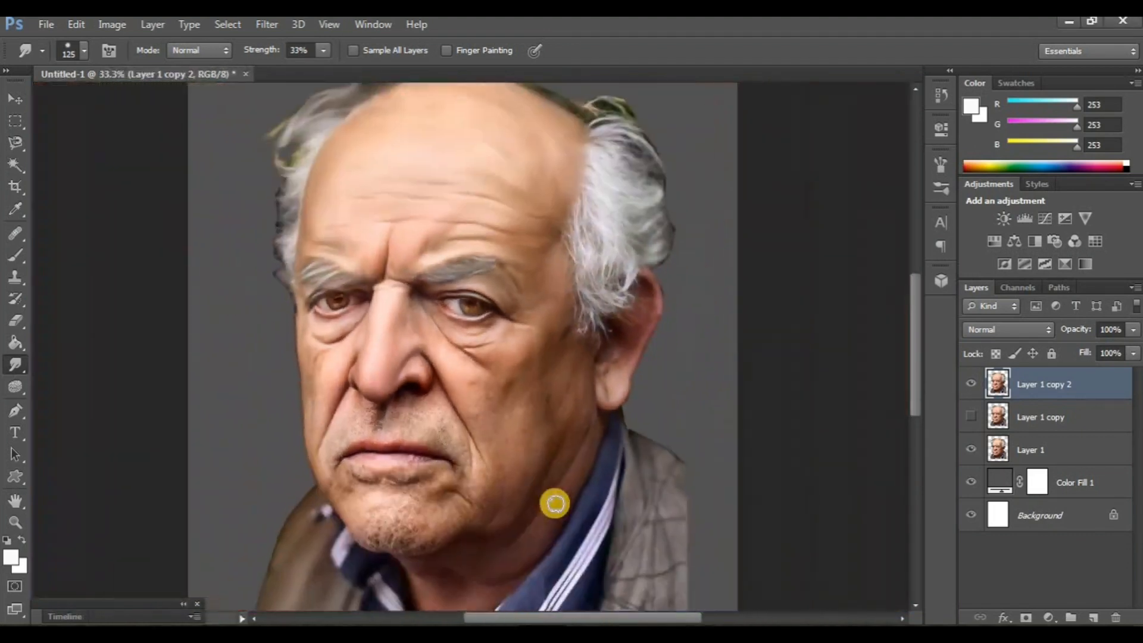
- Smudge the stubble along the lower chin and up its left-hand side with a size 100 brush at 33% strength
{"action": "scroll", "coordinate": [587, 520], "scroll_direction": "left", "scroll_amount": 3}
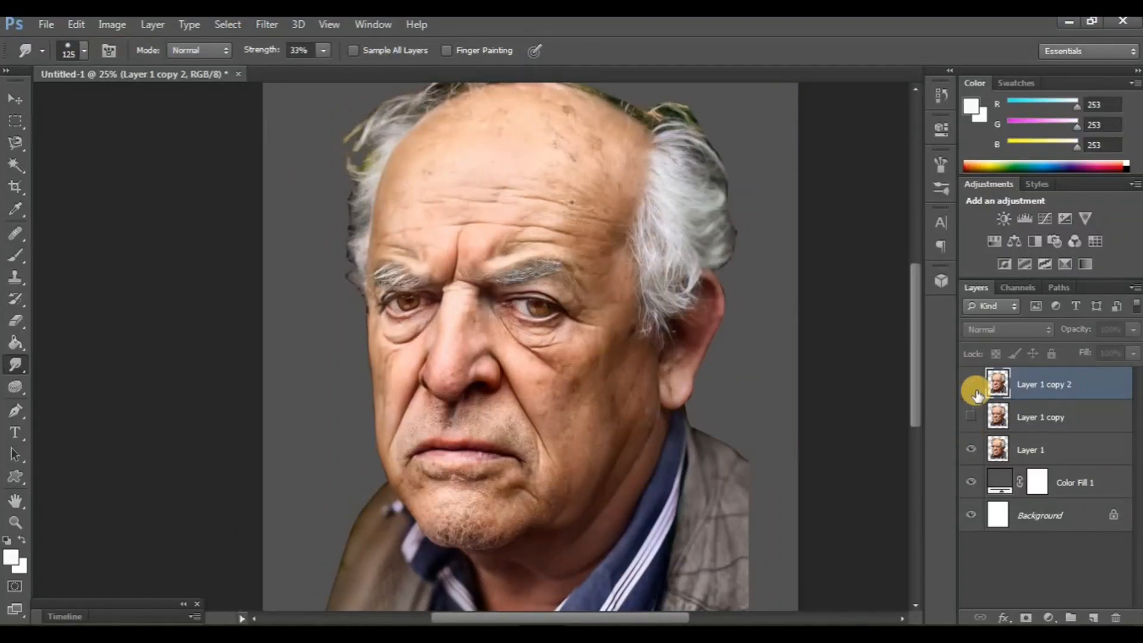
{"action": "key", "text": "ctrl+plus"}
{"action": "key", "text": "ctrl+plus"}
{"action": "key", "text": "ctrl+plus"}
{"action": "key", "text": "ctrl+plus"}
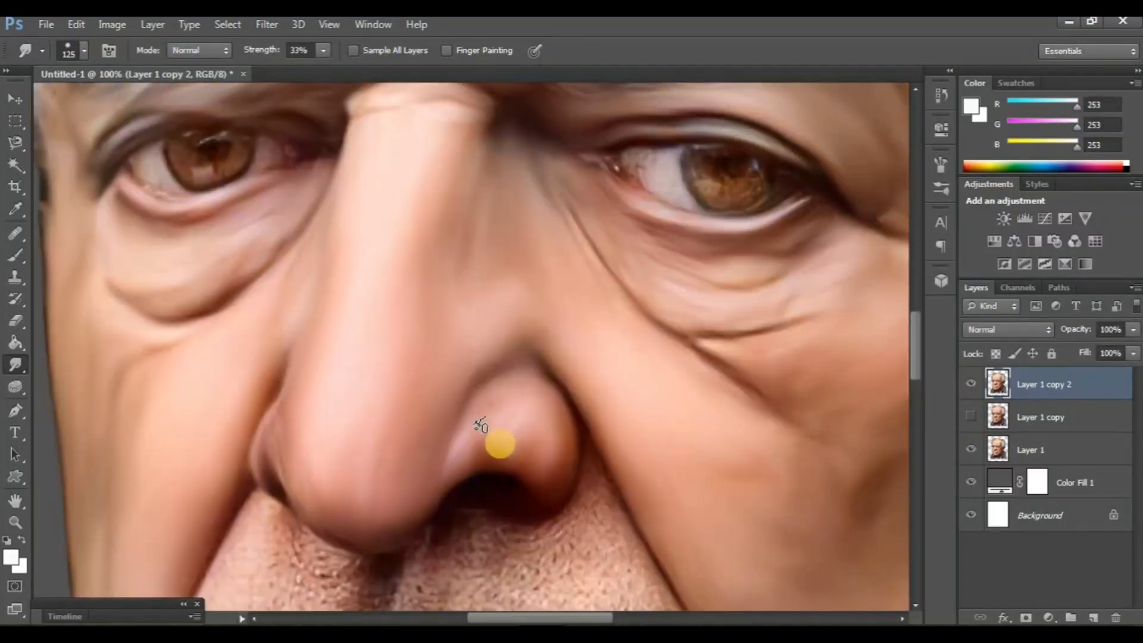
{"action": "scroll", "coordinate": [495, 438], "scroll_direction": "down", "scroll_amount": 10}
{"action": "scroll", "coordinate": [489, 422], "scroll_direction": "right", "scroll_amount": 3}
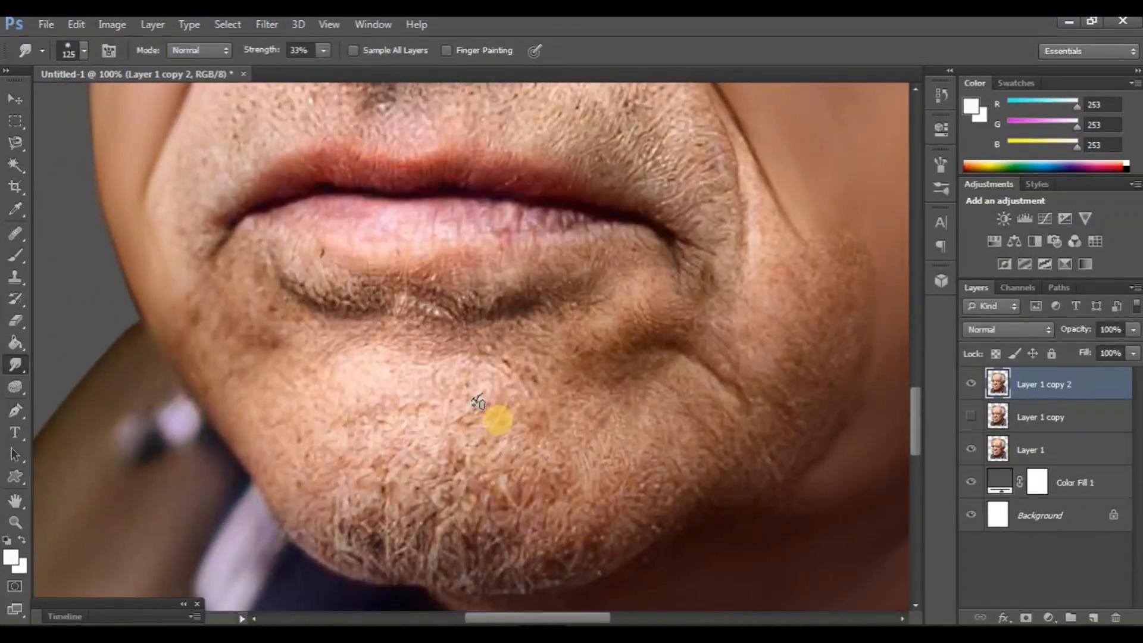
{"action": "scroll", "coordinate": [476, 453], "scroll_direction": "down", "scroll_amount": 1}
{"action": "scroll", "coordinate": [544, 462], "scroll_direction": "right", "scroll_amount": 2}
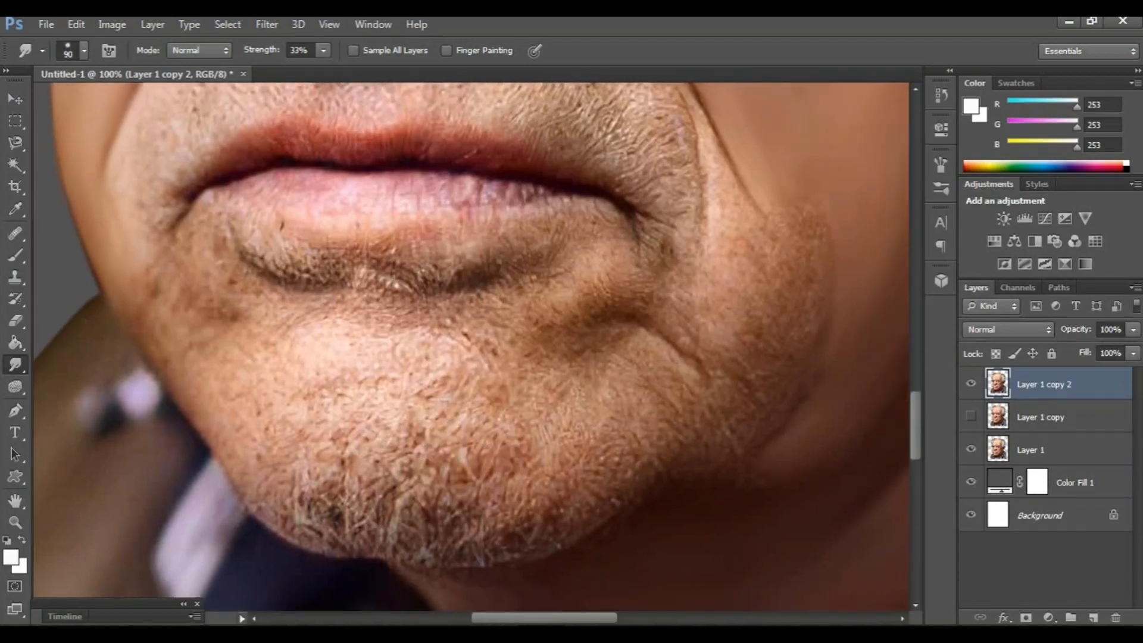
{"action": "scroll", "coordinate": [482, 447], "scroll_direction": "down", "scroll_amount": 1}
{"action": "scroll", "coordinate": [482, 447], "scroll_direction": "right", "scroll_amount": 1}
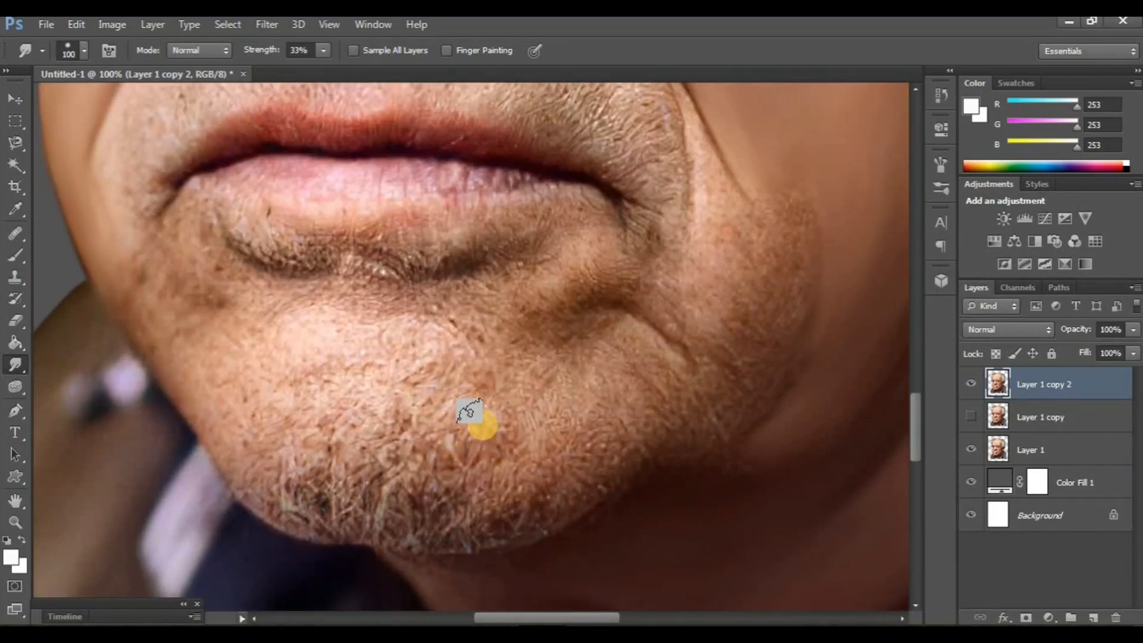
{"action": "scroll", "coordinate": [485, 407], "scroll_direction": "up", "scroll_amount": 1}
{"action": "scroll", "coordinate": [485, 407], "scroll_direction": "left", "scroll_amount": 1}
{"action": "scroll", "coordinate": [530, 381], "scroll_direction": "down", "scroll_amount": 1}
{"action": "scroll", "coordinate": [588, 404], "scroll_direction": "right", "scroll_amount": 1}
{"action": "scroll", "coordinate": [596, 417], "scroll_direction": "up", "scroll_amount": 2}
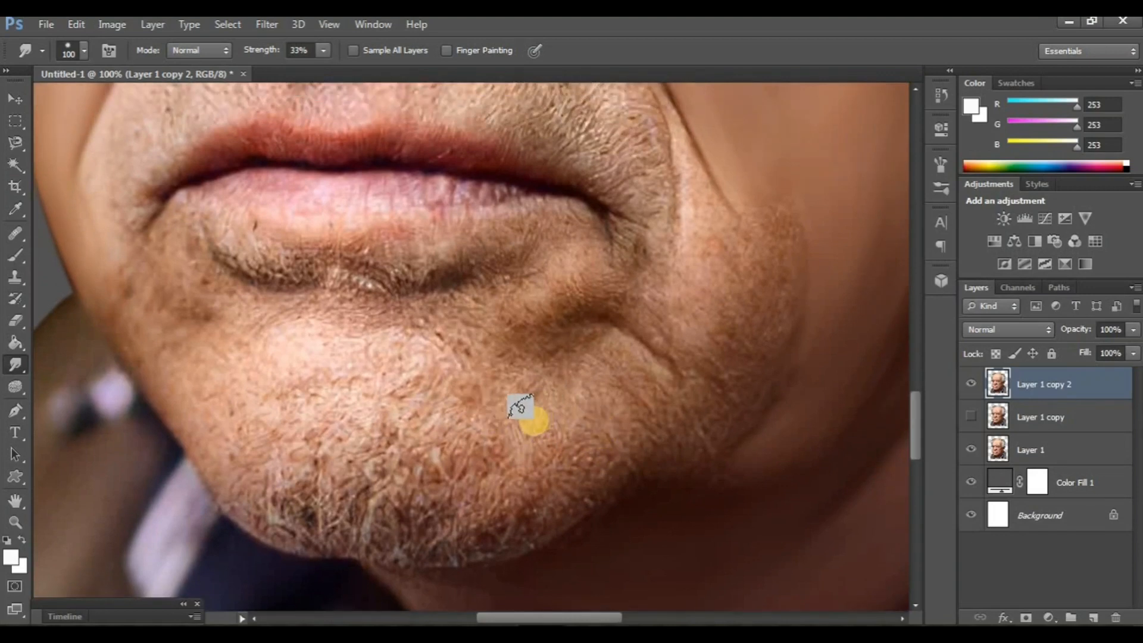
{"action": "scroll", "coordinate": [535, 421], "scroll_direction": "down", "scroll_amount": 3}
{"action": "mouse_move", "coordinate": [595, 428]}
{"action": "left_mouse_down"}
{"action": "mouse_move", "coordinate": [570, 459]}
{"action": "mouse_move", "coordinate": [615, 383]}
{"action": "mouse_move", "coordinate": [571, 465]}
{"action": "mouse_move", "coordinate": [535, 481]}
{"action": "mouse_move", "coordinate": [549, 396]}
{"action": "mouse_move", "coordinate": [508, 501]}
{"action": "mouse_move", "coordinate": [481, 403]}
{"action": "mouse_move", "coordinate": [460, 508]}
{"action": "mouse_move", "coordinate": [505, 425]}
{"action": "mouse_move", "coordinate": [473, 513]}
{"action": "mouse_move", "coordinate": [450, 435]}
{"action": "mouse_move", "coordinate": [425, 495]}
{"action": "mouse_move", "coordinate": [418, 434]}
{"action": "mouse_move", "coordinate": [396, 499]}
{"action": "mouse_move", "coordinate": [393, 444]}
{"action": "mouse_move", "coordinate": [362, 507]}
{"action": "mouse_move", "coordinate": [370, 441]}
{"action": "mouse_move", "coordinate": [357, 508]}
{"action": "mouse_move", "coordinate": [349, 435]}
{"action": "mouse_move", "coordinate": [331, 476]}
{"action": "mouse_move", "coordinate": [312, 440]}
{"action": "mouse_move", "coordinate": [302, 511]}
{"action": "mouse_move", "coordinate": [285, 423]}
{"action": "left_mouse_up"}
{"action": "mouse_move", "coordinate": [261, 406]}
{"action": "left_mouse_down"}
{"action": "mouse_move", "coordinate": [246, 489]}
{"action": "mouse_move", "coordinate": [261, 512]}
{"action": "mouse_move", "coordinate": [279, 472]}
{"action": "mouse_move", "coordinate": [249, 412]}
{"action": "mouse_move", "coordinate": [252, 352]}
{"action": "mouse_move", "coordinate": [219, 455]}
{"action": "mouse_move", "coordinate": [248, 307]}
{"action": "left_mouse_up"}
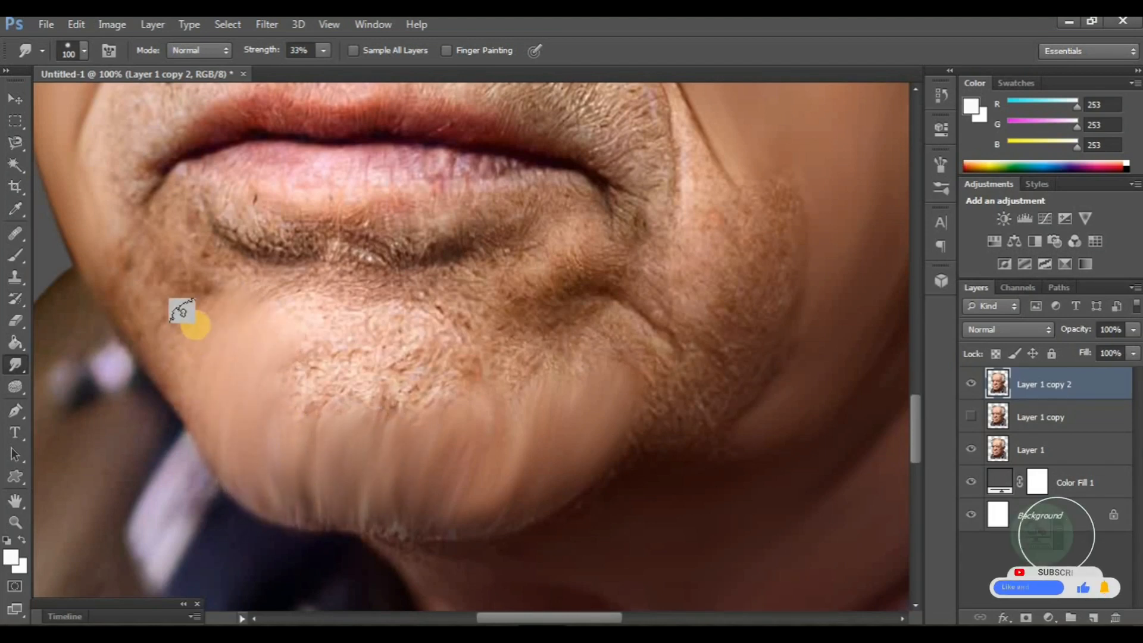
- Smudge the centre of the chin up to the lower lip's shadow and across its right-hand part with the size 100 brush
{"action": "mouse_move", "coordinate": [405, 296]}
{"action": "left_mouse_down"}
{"action": "mouse_move", "coordinate": [458, 275]}
{"action": "mouse_move", "coordinate": [339, 291]}
{"action": "mouse_move", "coordinate": [251, 278]}
{"action": "mouse_move", "coordinate": [433, 327]}
{"action": "mouse_move", "coordinate": [467, 400]}
{"action": "mouse_move", "coordinate": [428, 316]}
{"action": "mouse_move", "coordinate": [431, 407]}
{"action": "mouse_move", "coordinate": [403, 404]}
{"action": "mouse_move", "coordinate": [401, 334]}
{"action": "mouse_move", "coordinate": [371, 430]}
{"action": "mouse_move", "coordinate": [378, 333]}
{"action": "mouse_move", "coordinate": [339, 423]}
{"action": "mouse_move", "coordinate": [363, 323]}
{"action": "mouse_move", "coordinate": [298, 426]}
{"action": "mouse_move", "coordinate": [334, 333]}
{"action": "mouse_move", "coordinate": [284, 414]}
{"action": "left_mouse_up"}
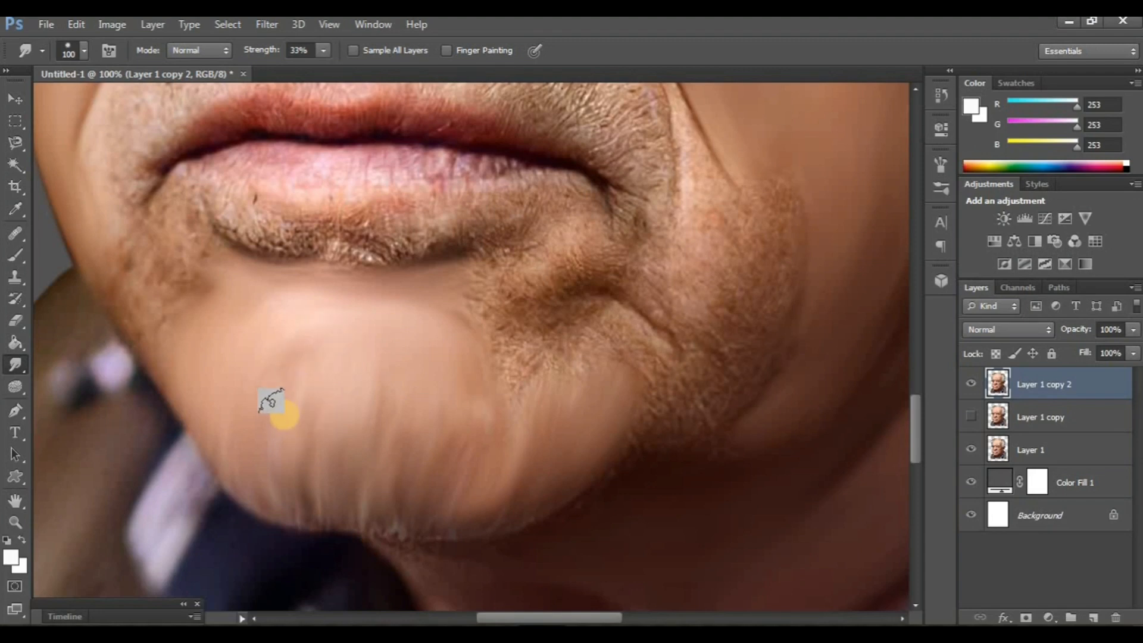
{"action": "left_click_drag", "start_coordinate": [577, 384], "coordinate": [510, 449]}
{"action": "mouse_move", "coordinate": [509, 401]}
{"action": "left_mouse_down"}
{"action": "mouse_move", "coordinate": [519, 452]}
{"action": "mouse_move", "coordinate": [489, 400]}
{"action": "mouse_move", "coordinate": [471, 480]}
{"action": "mouse_move", "coordinate": [459, 413]}
{"action": "mouse_move", "coordinate": [438, 457]}
{"action": "mouse_move", "coordinate": [427, 409]}
{"action": "mouse_move", "coordinate": [458, 378]}
{"action": "mouse_move", "coordinate": [405, 438]}
{"action": "mouse_move", "coordinate": [404, 486]}
{"action": "left_mouse_up"}
- Smudge the dark crease below the right-hand corner of the mouth into the chin with the size 100 brush
{"action": "scroll", "coordinate": [418, 501], "scroll_direction": "up", "scroll_amount": 2}
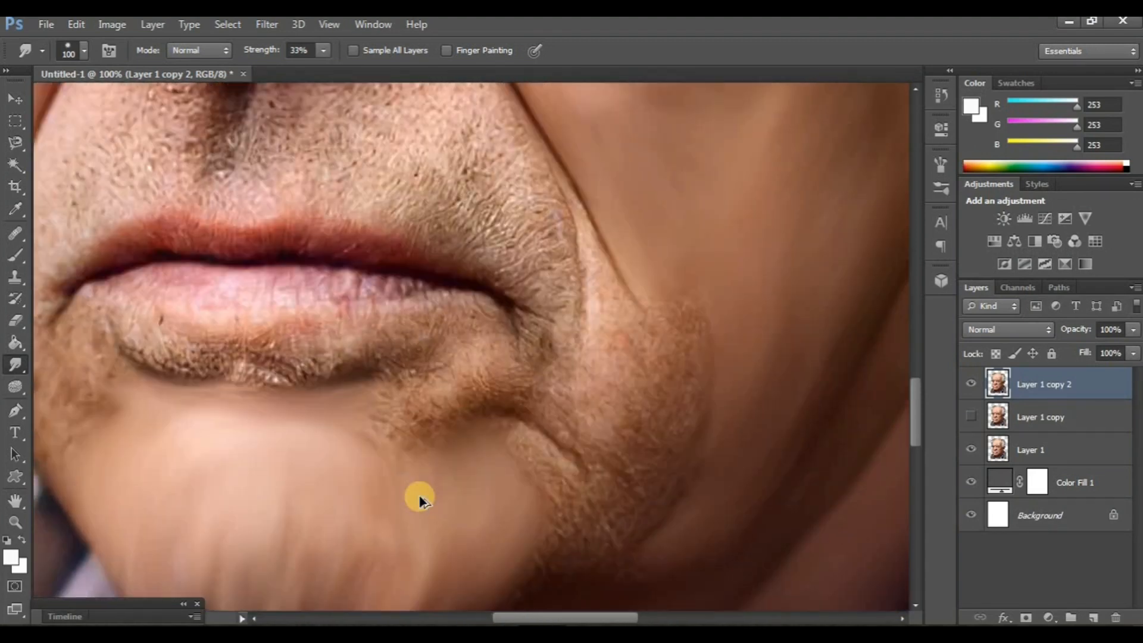
{"action": "scroll", "coordinate": [411, 505], "scroll_direction": "down", "scroll_amount": 3}
{"action": "left_click_drag", "start_coordinate": [421, 434], "coordinate": [386, 508]}
{"action": "mouse_move", "coordinate": [415, 454]}
{"action": "left_mouse_down"}
{"action": "mouse_move", "coordinate": [413, 500]}
{"action": "mouse_move", "coordinate": [384, 535]}
{"action": "left_mouse_up"}
{"action": "left_click_drag", "start_coordinate": [421, 411], "coordinate": [421, 450]}
{"action": "scroll", "coordinate": [413, 363], "scroll_direction": "up", "scroll_amount": 2}
{"action": "scroll", "coordinate": [413, 364], "scroll_direction": "right", "scroll_amount": 2}
{"action": "mouse_move", "coordinate": [399, 350]}
{"action": "left_mouse_down"}
{"action": "mouse_move", "coordinate": [450, 350]}
{"action": "mouse_move", "coordinate": [366, 393]}
{"action": "mouse_move", "coordinate": [396, 340]}
{"action": "mouse_move", "coordinate": [430, 315]}
{"action": "mouse_move", "coordinate": [323, 378]}
{"action": "mouse_move", "coordinate": [380, 367]}
{"action": "mouse_move", "coordinate": [319, 403]}
{"action": "mouse_move", "coordinate": [375, 414]}
{"action": "left_mouse_up"}
- Smudge the right-hand jaw and the stubbly skin below the end of the smile fold with the size 100 brush
{"action": "scroll", "coordinate": [378, 415], "scroll_direction": "down", "scroll_amount": 3}
{"action": "scroll", "coordinate": [377, 415], "scroll_direction": "left", "scroll_amount": 1}
{"action": "mouse_move", "coordinate": [531, 378]}
{"action": "left_mouse_down"}
{"action": "mouse_move", "coordinate": [498, 341]}
{"action": "mouse_move", "coordinate": [530, 467]}
{"action": "mouse_move", "coordinate": [396, 562]}
{"action": "left_mouse_up"}
{"action": "mouse_move", "coordinate": [179, 387]}
{"action": "left_mouse_down"}
{"action": "mouse_move", "coordinate": [219, 400]}
{"action": "mouse_move", "coordinate": [220, 357]}
{"action": "left_mouse_up"}
{"action": "mouse_move", "coordinate": [158, 460]}
{"action": "left_mouse_down"}
{"action": "mouse_move", "coordinate": [213, 511]}
{"action": "mouse_move", "coordinate": [399, 546]}
{"action": "left_mouse_up"}
{"action": "left_click_drag", "start_coordinate": [642, 392], "coordinate": [602, 472]}
{"action": "mouse_move", "coordinate": [677, 343]}
{"action": "left_mouse_down"}
{"action": "mouse_move", "coordinate": [659, 275]}
{"action": "mouse_move", "coordinate": [653, 319]}
{"action": "mouse_move", "coordinate": [679, 265]}
{"action": "mouse_move", "coordinate": [601, 241]}
{"action": "mouse_move", "coordinate": [566, 158]}
{"action": "mouse_move", "coordinate": [562, 375]}
{"action": "mouse_move", "coordinate": [599, 349]}
{"action": "mouse_move", "coordinate": [625, 478]}
{"action": "mouse_move", "coordinate": [648, 426]}
{"action": "mouse_move", "coordinate": [588, 413]}
{"action": "mouse_move", "coordinate": [553, 391]}
{"action": "mouse_move", "coordinate": [519, 452]}
{"action": "mouse_move", "coordinate": [518, 493]}
{"action": "left_mouse_up"}
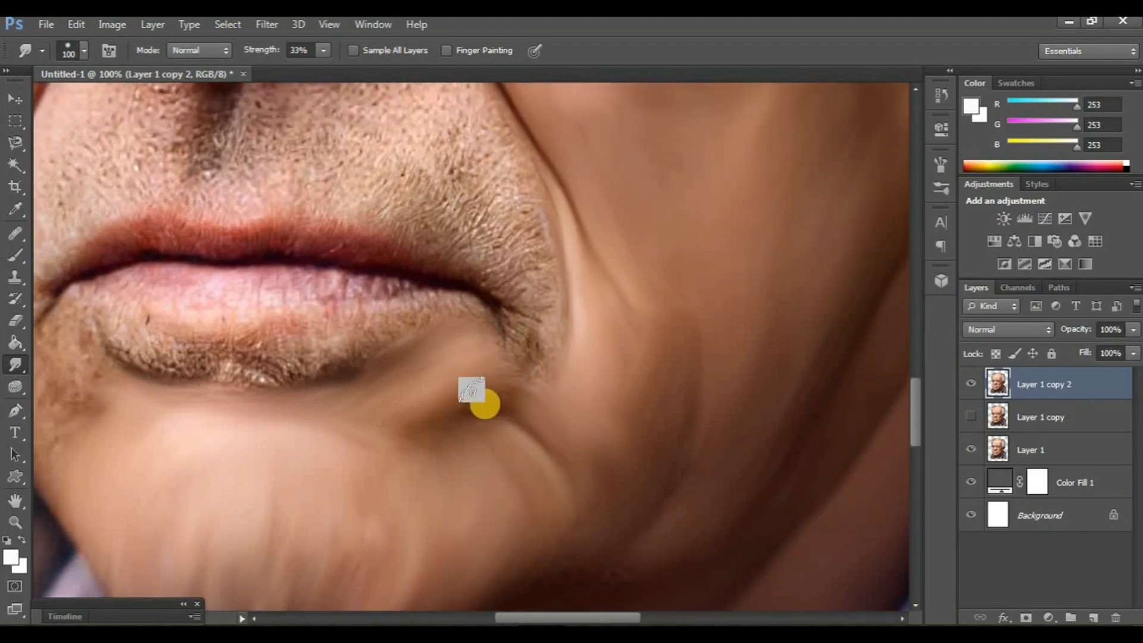
{"action": "left_click_drag", "start_coordinate": [432, 449], "coordinate": [499, 447]}
{"action": "left_click_drag", "start_coordinate": [600, 416], "coordinate": [434, 365]}
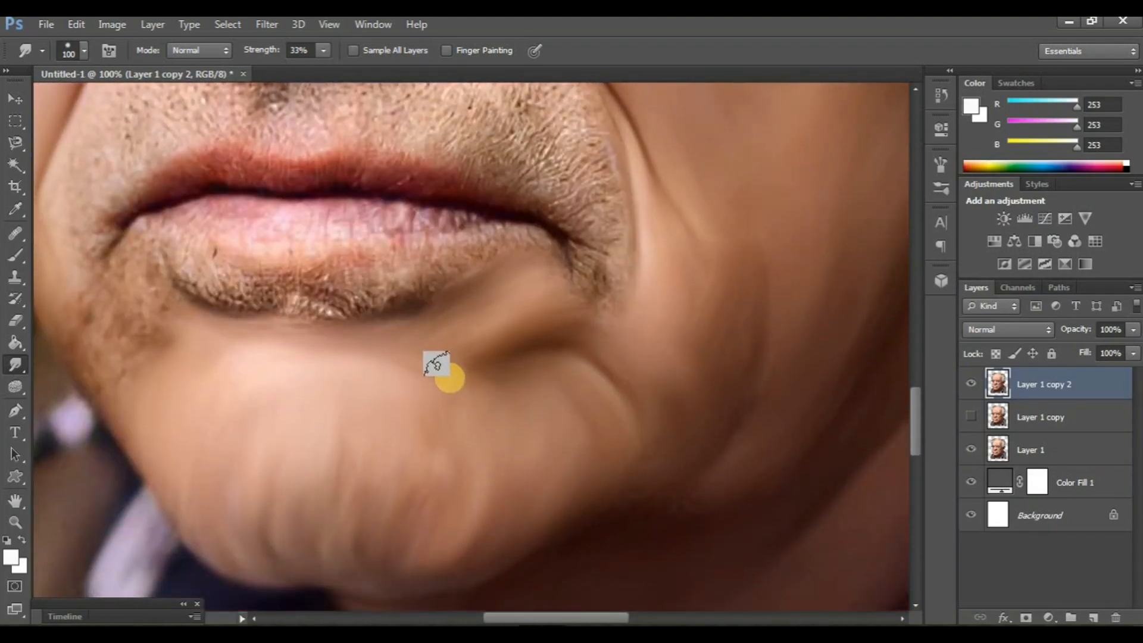
- Smudge the skin around the mouth, the lower lip and the upper lip with a size 90 brush
{"action": "key", "text": "ctrl+minus"}
{"action": "key", "text": "ctrl+minus"}
{"action": "key", "text": "ctrl+minus"}
{"action": "key", "text": "ctrl+plus"}
{"action": "key", "text": "ctrl+plus"}
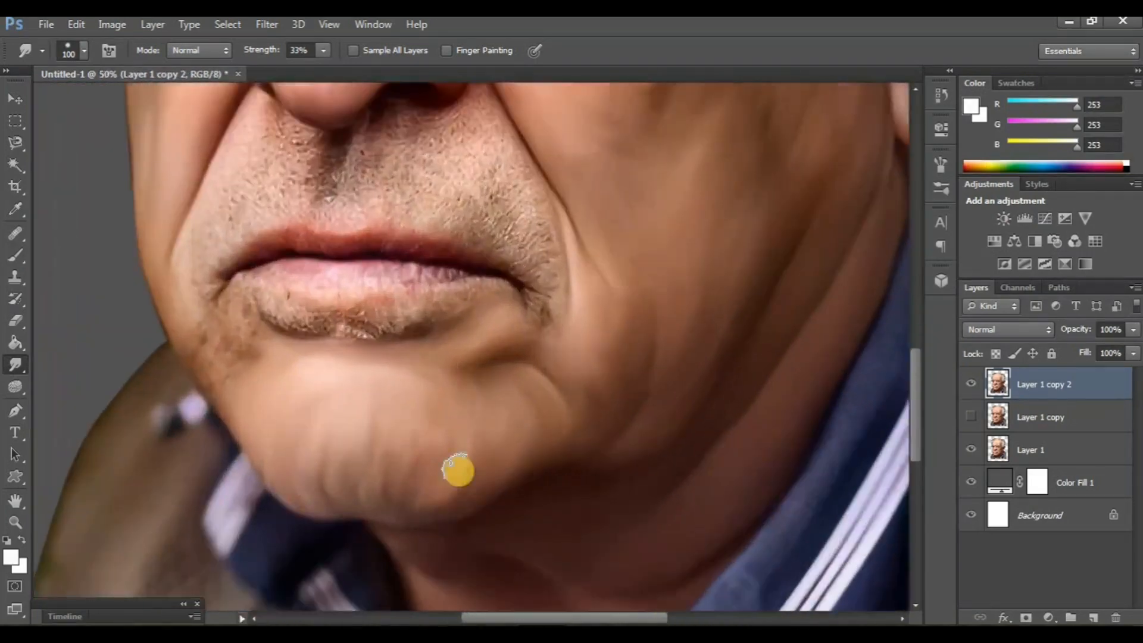
{"action": "key", "text": "ctrl+plus"}
{"action": "key", "text": "bracketleft"}
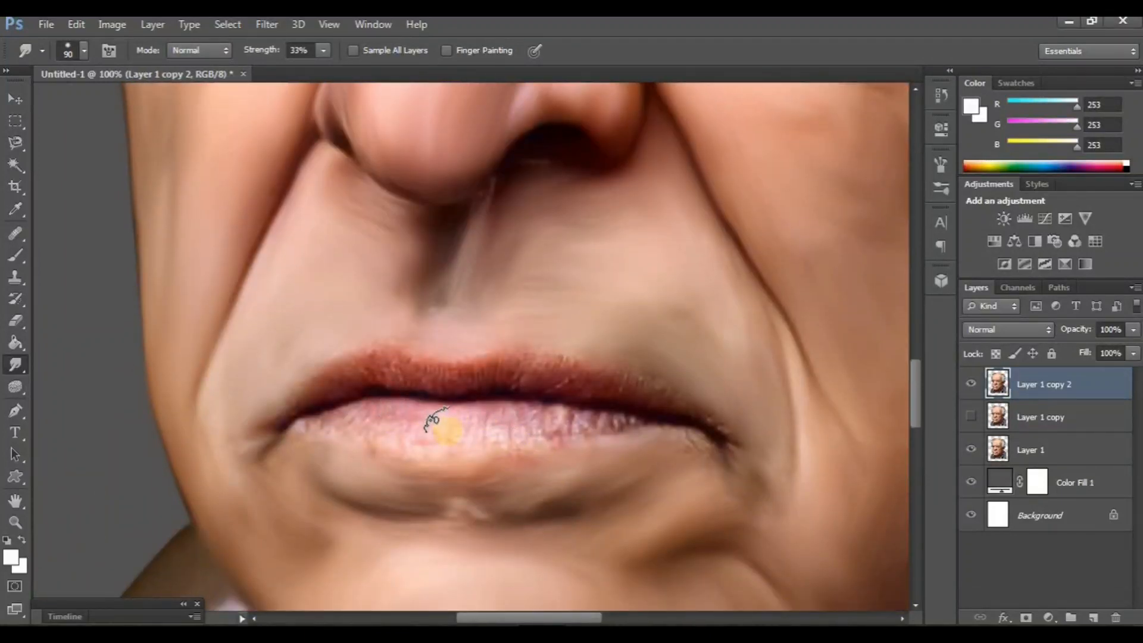
{"action": "left_click_drag", "start_coordinate": [335, 431], "coordinate": [407, 427]}
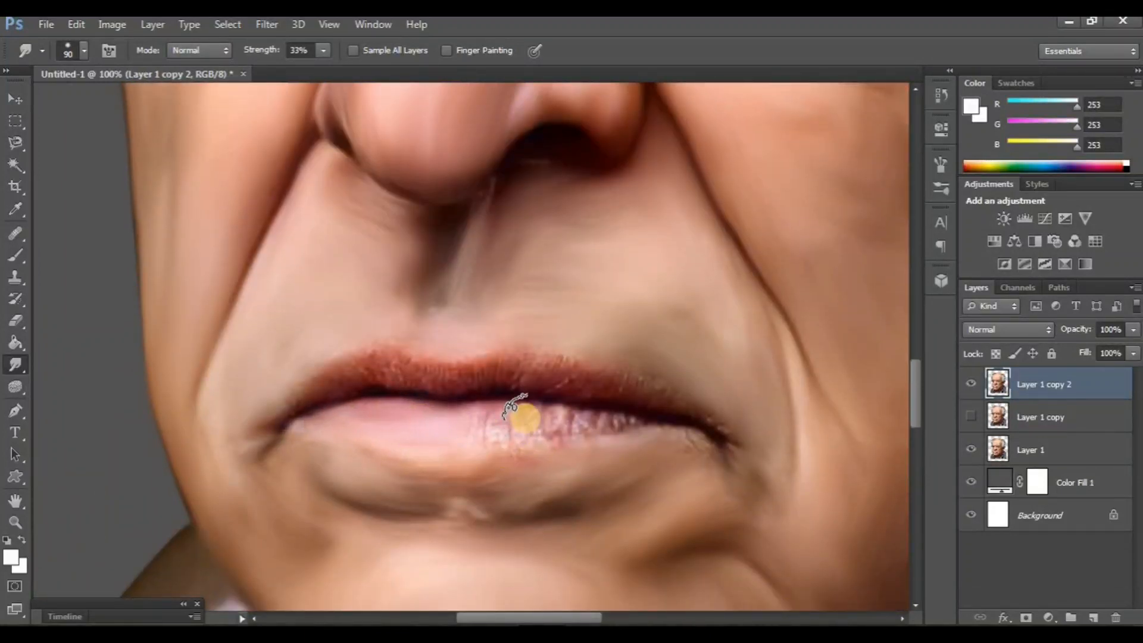
{"action": "left_click_drag", "start_coordinate": [489, 420], "coordinate": [632, 422]}
{"action": "left_click", "coordinate": [384, 350]}
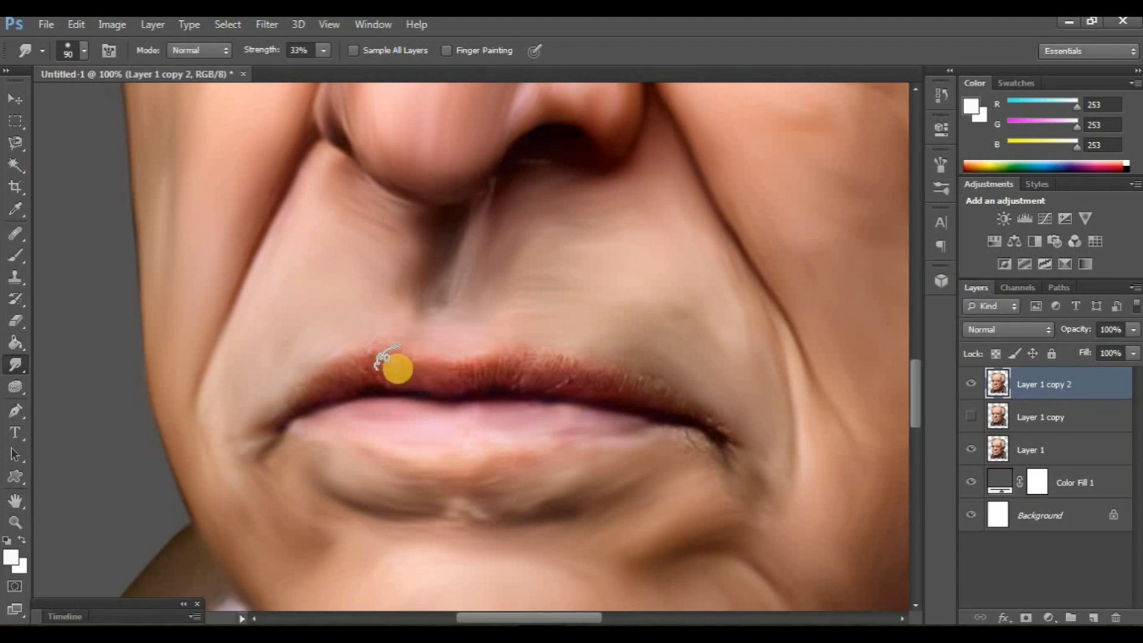
{"action": "left_click_drag", "start_coordinate": [274, 409], "coordinate": [262, 424]}
- Compare the smudged portrait with the original by toggling Layer 1 copy 2, and duplicate that layer
{"action": "key", "text": "ctrl+minus"}
{"action": "key", "text": "ctrl+minus"}
{"action": "key", "text": "ctrl+minus"}
{"action": "key", "text": "ctrl+minus"}
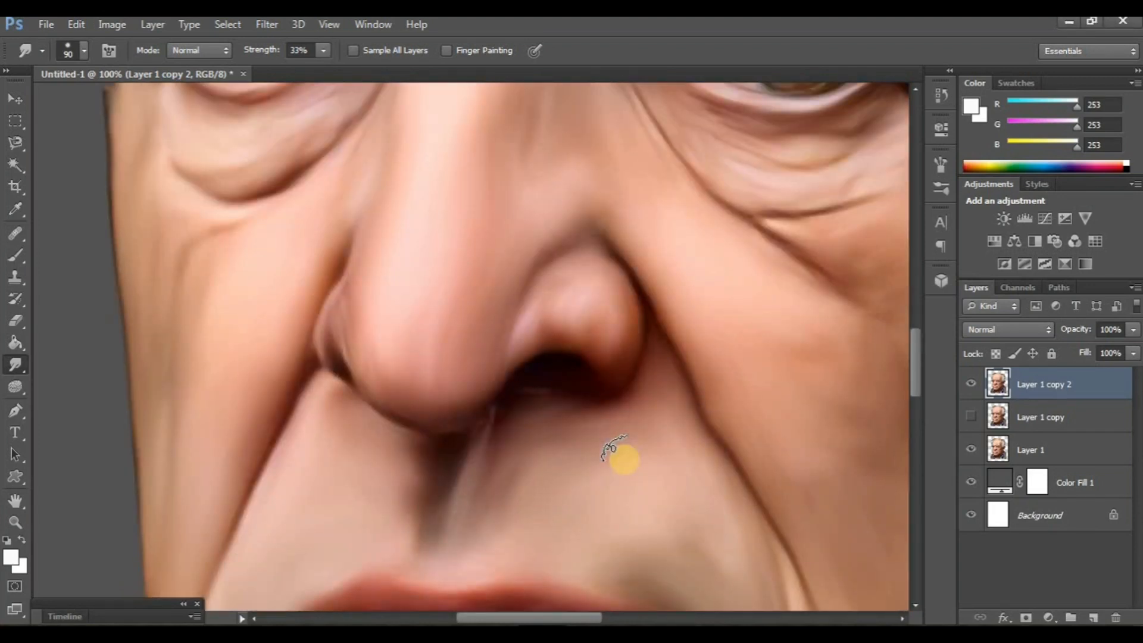
{"action": "scroll", "coordinate": [624, 459], "scroll_direction": "up", "scroll_amount": 3}
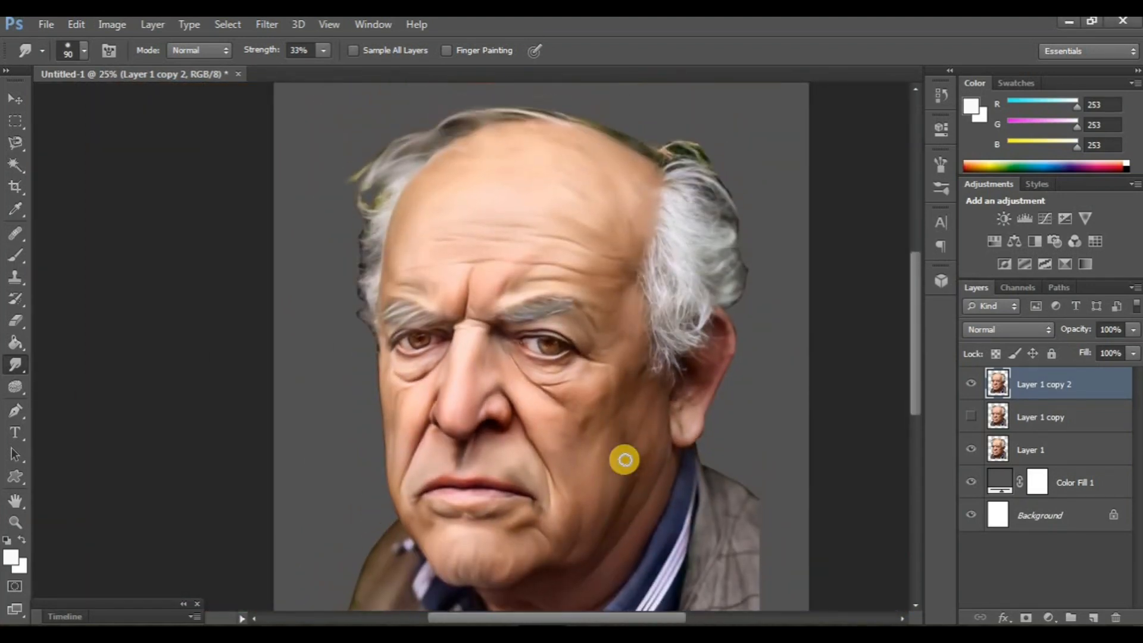
{"action": "left_click", "coordinate": [972, 388]}
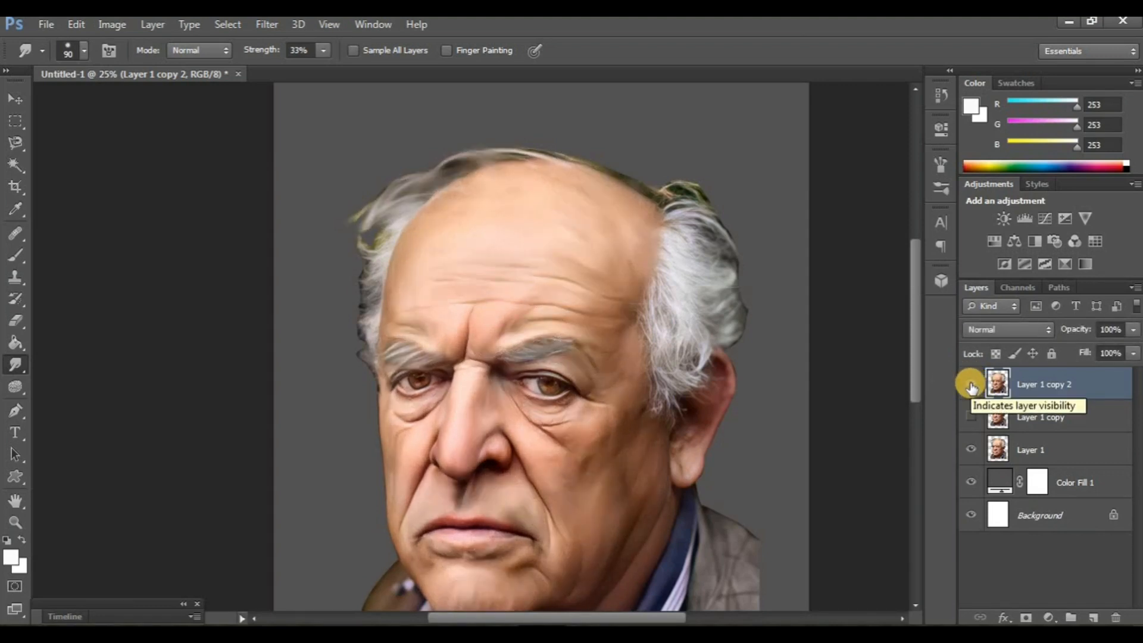
{"action": "key", "text": "ctrl+j"}
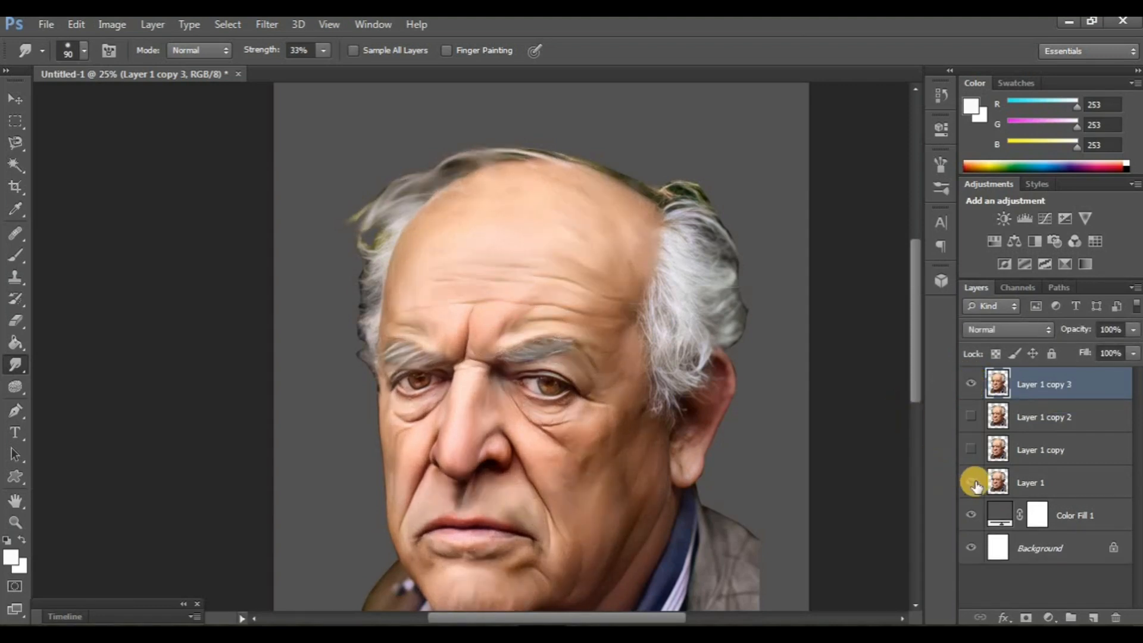
- Smudge the hair on both sides of the head on Layer 1 copy 3 with a size 125 brush
{"action": "key", "text": "ctrl+plus"}
{"action": "key", "text": "ctrl+plus"}
{"action": "key", "text": "ctrl+plus"}
{"action": "scroll", "coordinate": [513, 374], "scroll_direction": "up", "scroll_amount": 7}
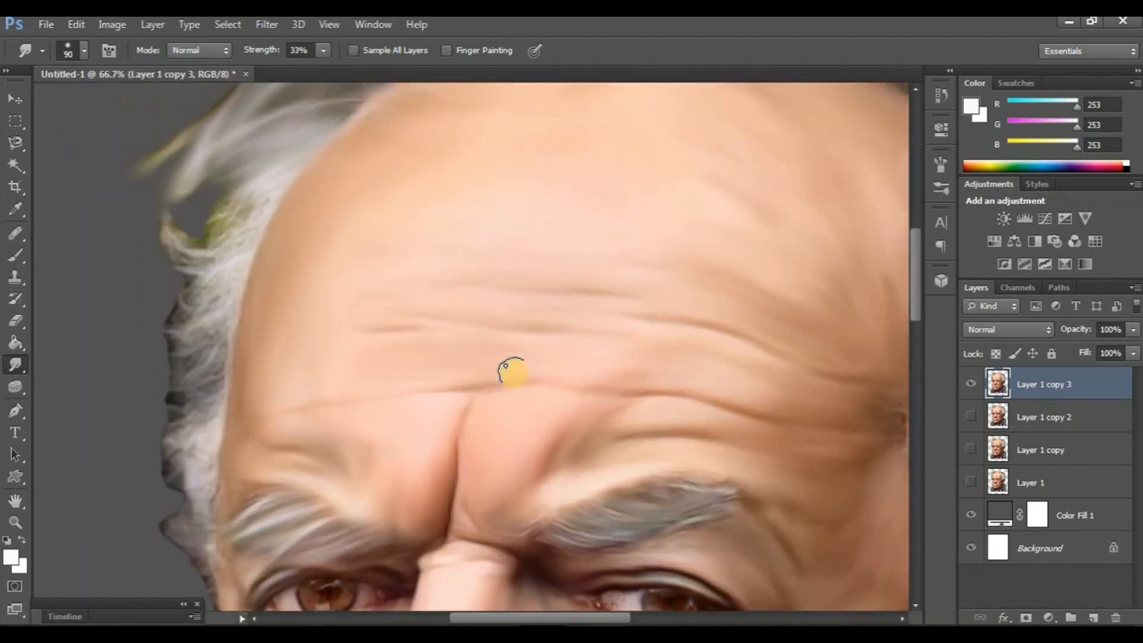
{"action": "scroll", "coordinate": [513, 373], "scroll_direction": "left", "scroll_amount": 1}
{"action": "scroll", "coordinate": [331, 353], "scroll_direction": "down", "scroll_amount": 2}
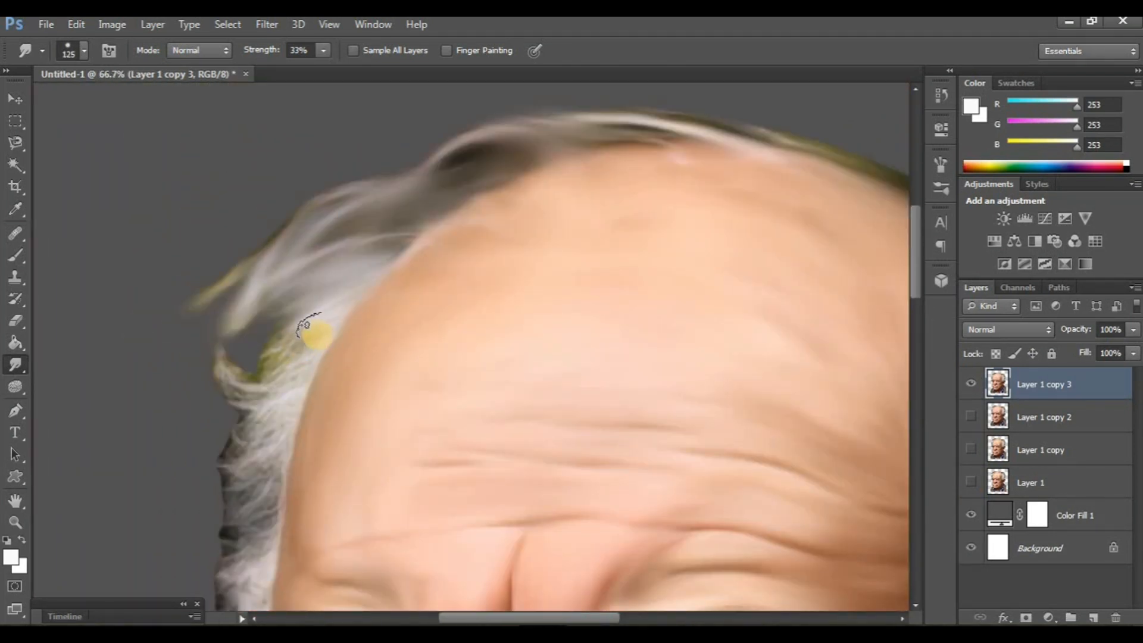
{"action": "scroll", "coordinate": [305, 325], "scroll_direction": "down", "scroll_amount": 2}
{"action": "mouse_move", "coordinate": [262, 336]}
{"action": "left_mouse_down"}
{"action": "mouse_move", "coordinate": [216, 338]}
{"action": "mouse_move", "coordinate": [186, 309]}
{"action": "left_mouse_up"}
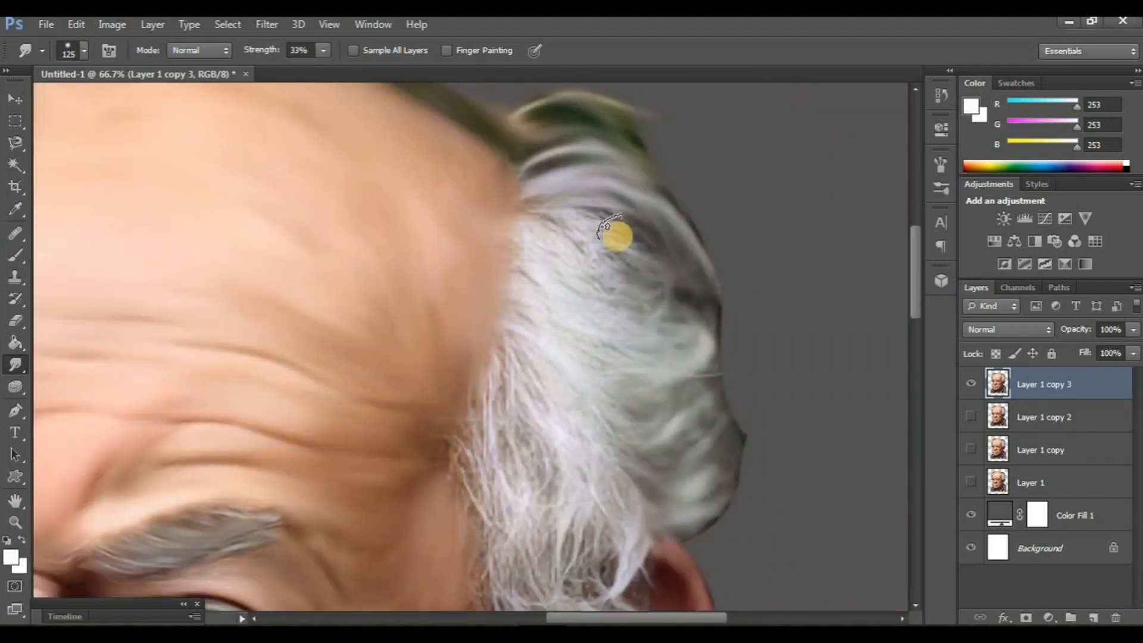
{"action": "mouse_move", "coordinate": [602, 227]}
{"action": "left_mouse_down"}
{"action": "mouse_move", "coordinate": [519, 211]}
{"action": "mouse_move", "coordinate": [612, 285]}
{"action": "mouse_move", "coordinate": [539, 231]}
{"action": "mouse_move", "coordinate": [522, 245]}
{"action": "mouse_move", "coordinate": [587, 302]}
{"action": "mouse_move", "coordinate": [508, 238]}
{"action": "mouse_move", "coordinate": [560, 295]}
{"action": "left_mouse_up"}
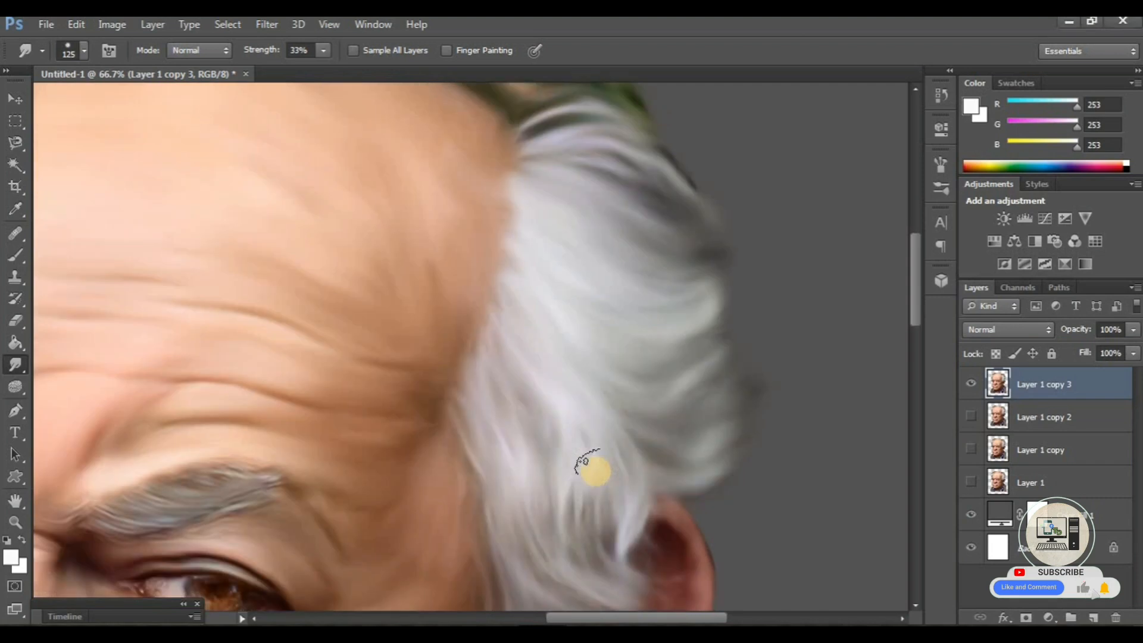
- Compare the smudged portrait with the original by showing Layer 1 and toggling the visibility of Layer 1 copy 3
{"action": "key", "text": "ctrl+minus"}
{"action": "key", "text": "ctrl+minus"}
{"action": "key", "text": "ctrl+minus"}
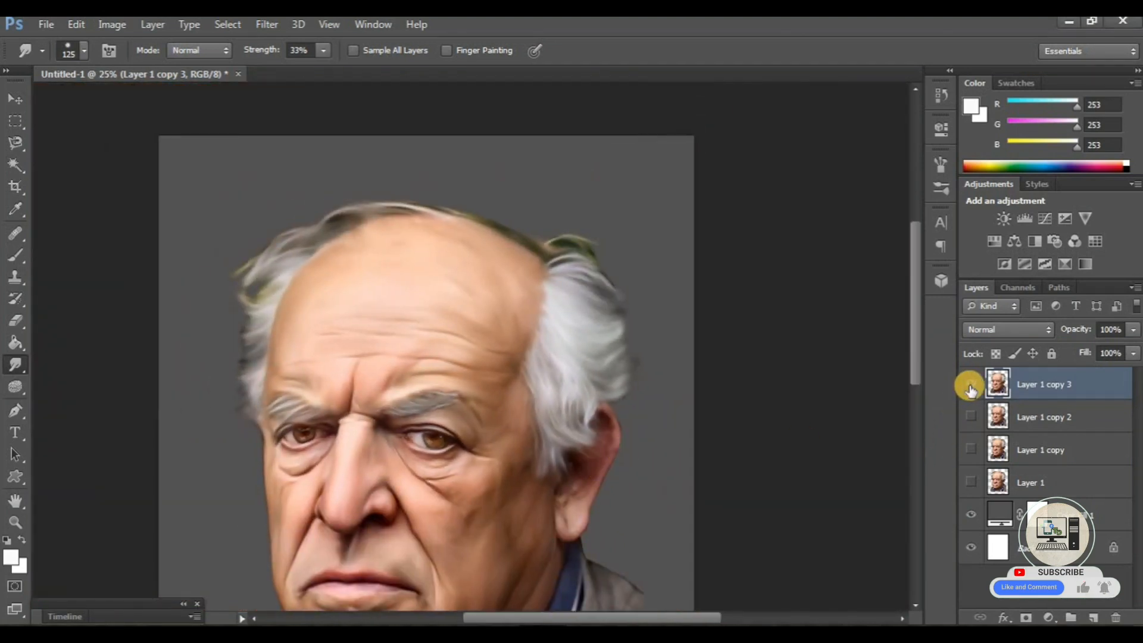
{"action": "left_click", "coordinate": [971, 386]}
{"action": "left_click", "coordinate": [970, 482]}
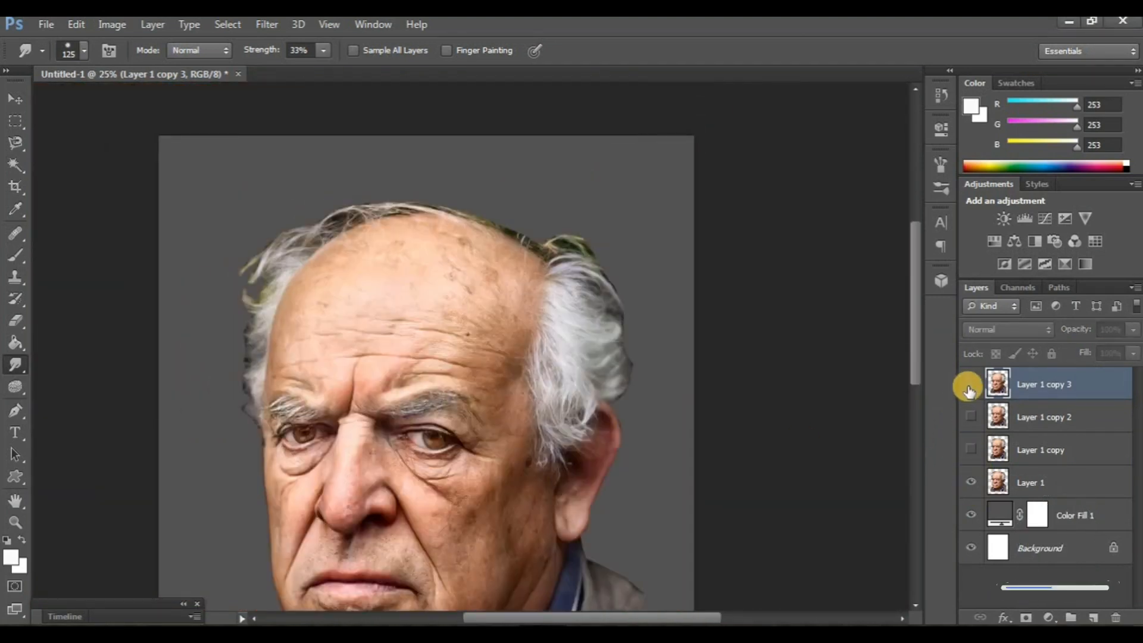
{"action": "left_click", "coordinate": [971, 386]}
{"action": "left_click", "coordinate": [970, 387]}
{"action": "left_click", "coordinate": [970, 387]}
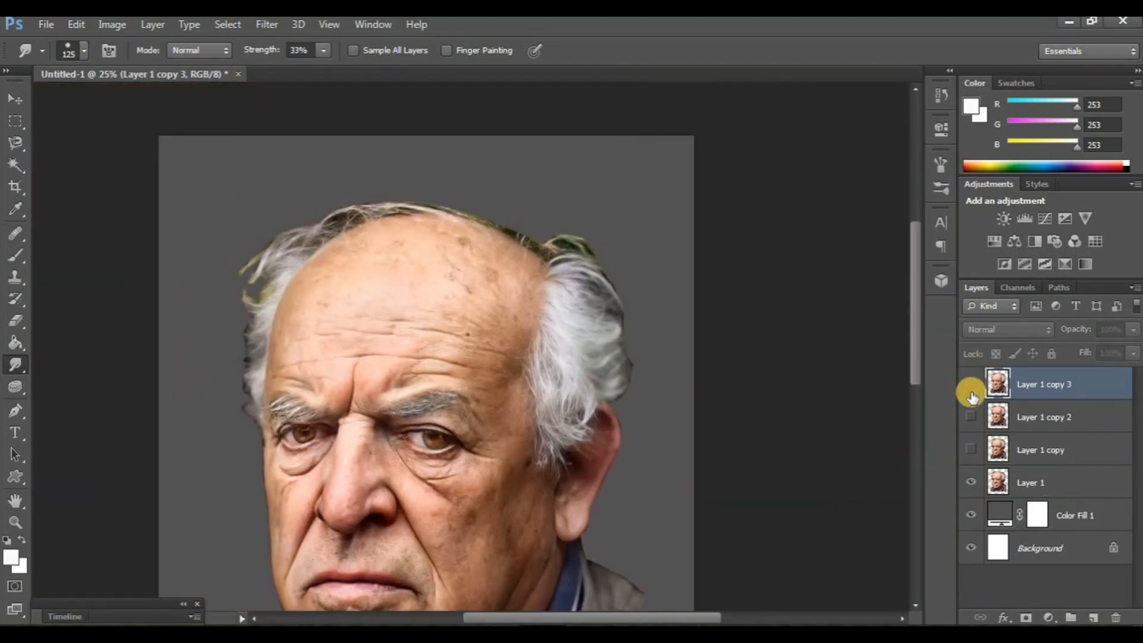
- Smudge the ear from the lobe up to the outer rim with the size 125 brush
{"action": "scroll", "coordinate": [542, 370], "scroll_direction": "down", "scroll_amount": 3}
{"action": "scroll", "coordinate": [542, 370], "scroll_direction": "down", "scroll_amount": 3}
{"action": "key", "text": "ctrl+plus"}
{"action": "key", "text": "ctrl+plus"}
{"action": "key", "text": "ctrl+plus"}
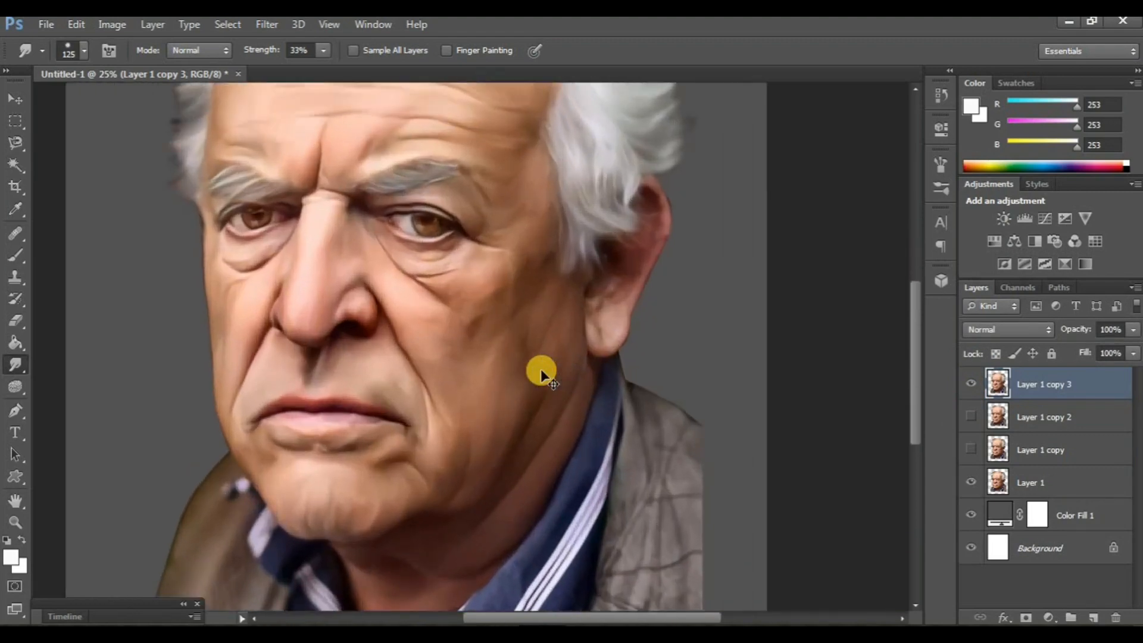
{"action": "scroll", "coordinate": [655, 399], "scroll_direction": "right", "scroll_amount": 1}
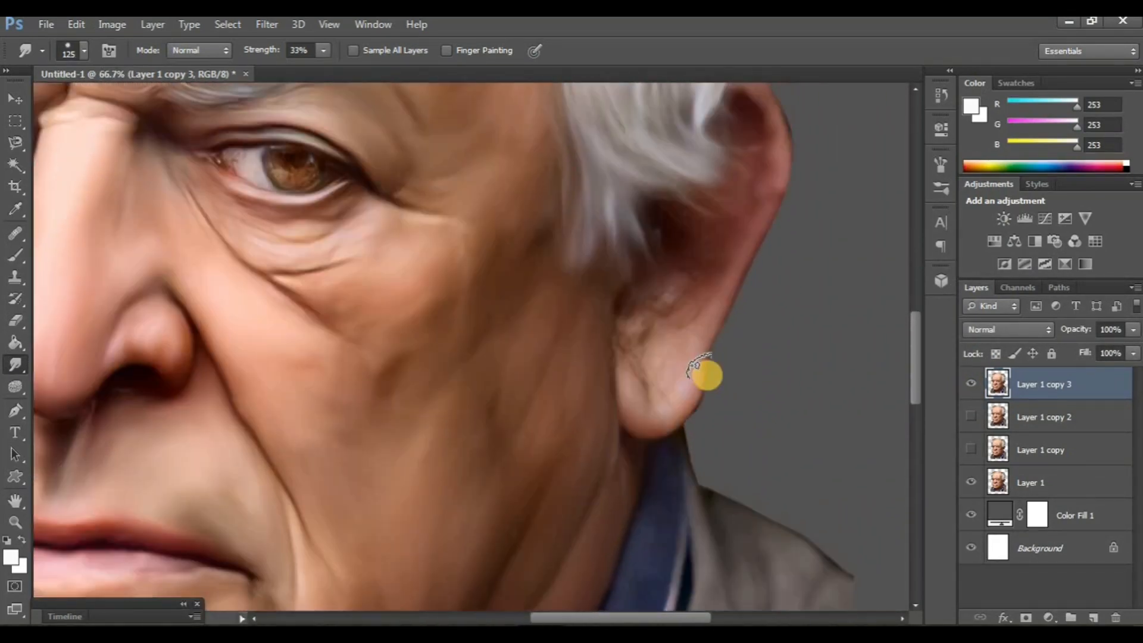
{"action": "scroll", "coordinate": [707, 374], "scroll_direction": "up", "scroll_amount": 2}
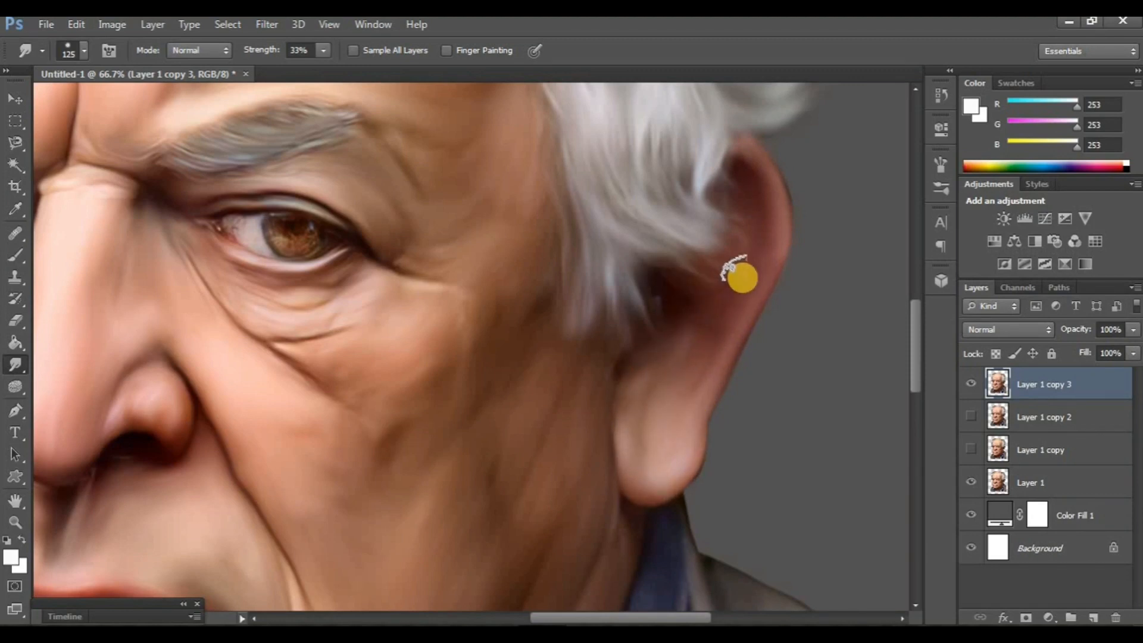
- Smudge the blue shirt collar along the right-hand side of the neck with the size 125 brush
{"action": "scroll", "coordinate": [655, 381], "scroll_direction": "down", "scroll_amount": 5}
{"action": "scroll", "coordinate": [651, 495], "scroll_direction": "down", "scroll_amount": 5}
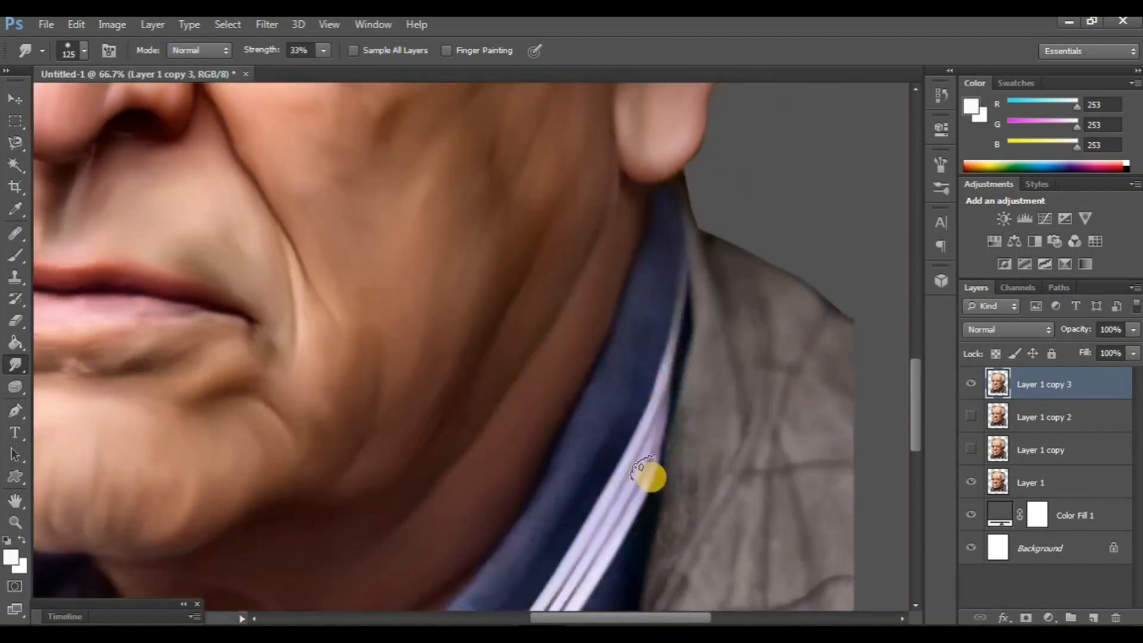
{"action": "scroll", "coordinate": [661, 417], "scroll_direction": "left", "scroll_amount": 2}
{"action": "scroll", "coordinate": [703, 336], "scroll_direction": "down", "scroll_amount": 3}
{"action": "scroll", "coordinate": [702, 337], "scroll_direction": "left", "scroll_amount": 3}
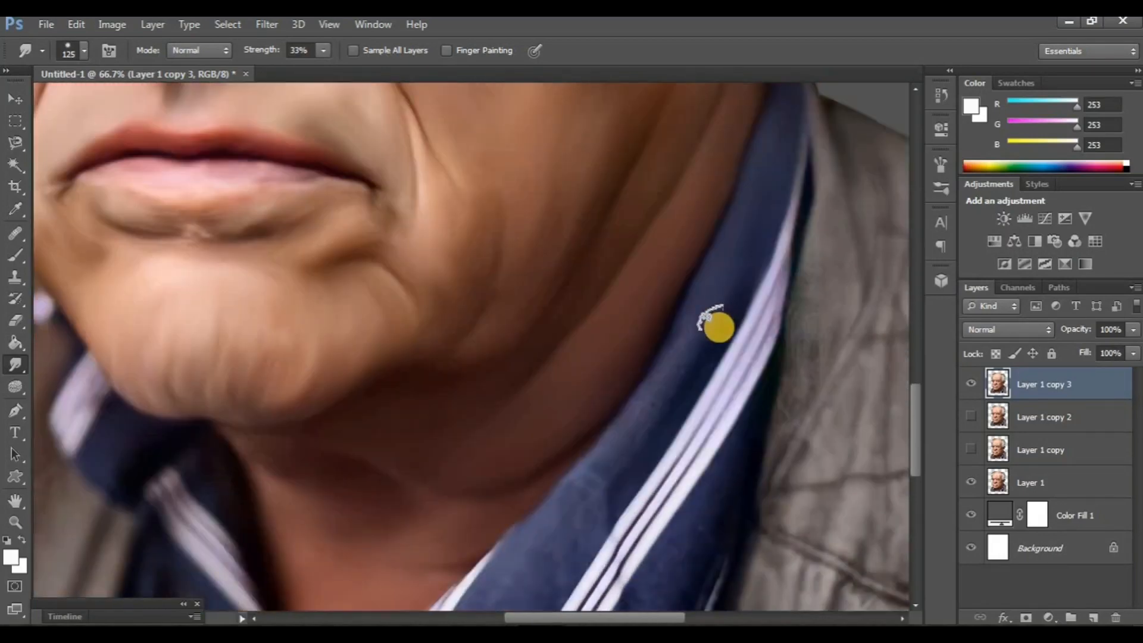
{"action": "left_click_drag", "start_coordinate": [704, 321], "coordinate": [580, 502]}
{"action": "scroll", "coordinate": [600, 459], "scroll_direction": "up", "scroll_amount": 3}
{"action": "scroll", "coordinate": [689, 536], "scroll_direction": "down", "scroll_amount": 3}
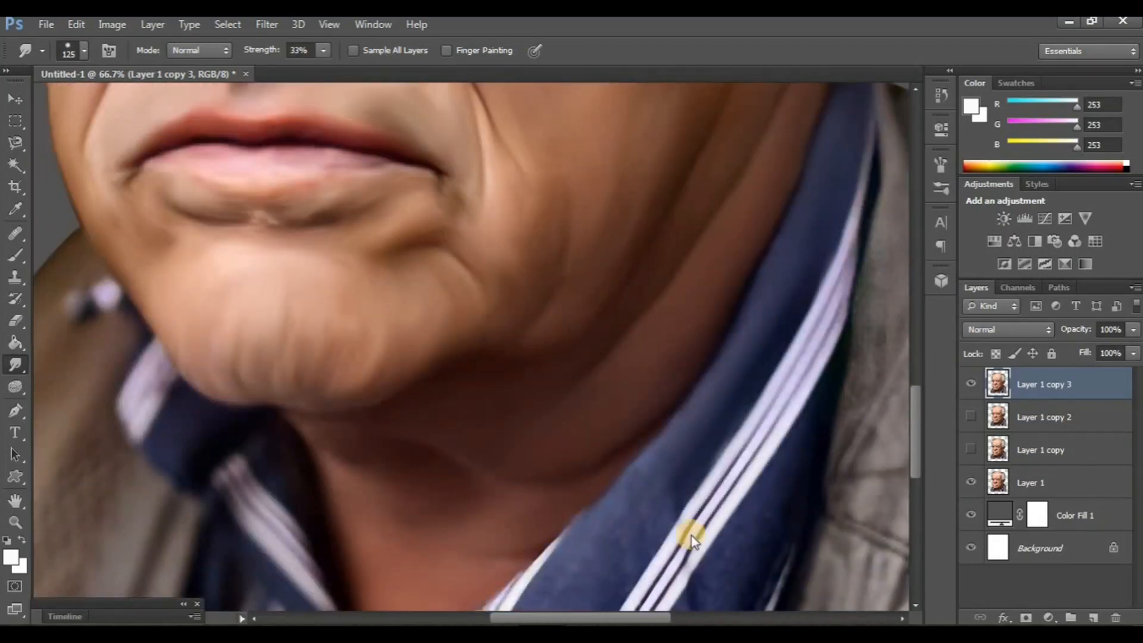
- Enlarge the smudge brush to 175 and smudge the right-hand jacket shoulder and the fabric beside the collar
{"action": "scroll", "coordinate": [683, 381], "scroll_direction": "right", "scroll_amount": 8}
{"action": "scroll", "coordinate": [684, 378], "scroll_direction": "up", "scroll_amount": 4}
{"action": "key", "text": "bracketright"}
{"action": "key", "text": "bracketright"}
{"action": "mouse_move", "coordinate": [631, 309]}
{"action": "left_mouse_down"}
{"action": "mouse_move", "coordinate": [615, 432]}
{"action": "mouse_move", "coordinate": [630, 228]}
{"action": "mouse_move", "coordinate": [732, 322]}
{"action": "left_mouse_up"}
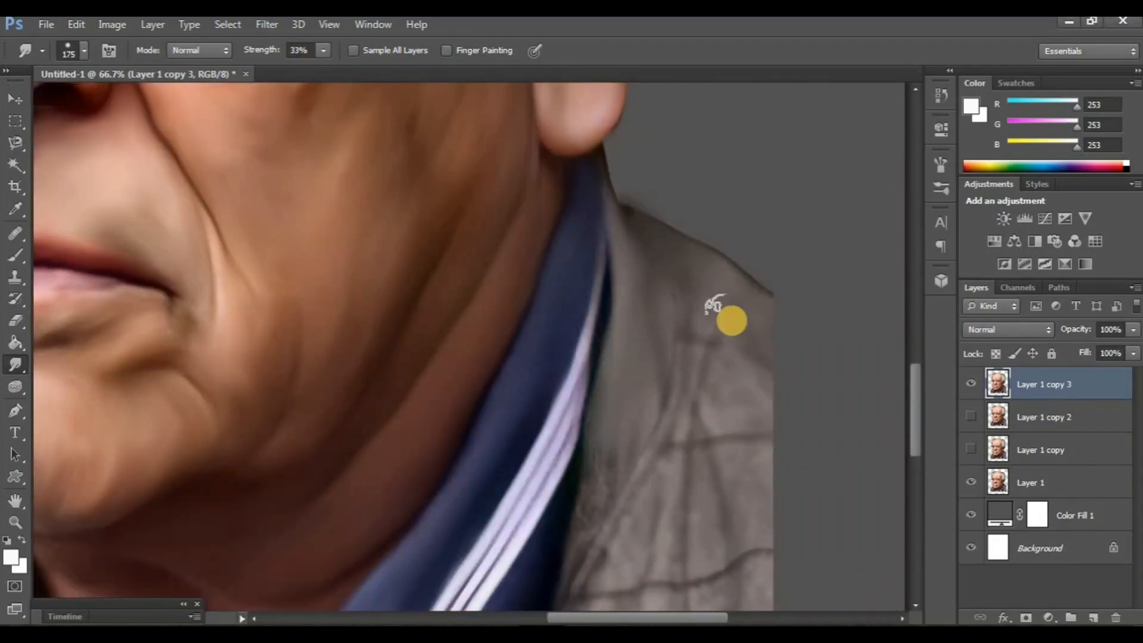
{"action": "scroll", "coordinate": [729, 303], "scroll_direction": "down", "scroll_amount": 3}
{"action": "mouse_move", "coordinate": [688, 236]}
{"action": "left_mouse_down"}
{"action": "mouse_move", "coordinate": [641, 375]}
{"action": "mouse_move", "coordinate": [561, 463]}
{"action": "left_mouse_up"}
{"action": "left_click_drag", "start_coordinate": [577, 340], "coordinate": [554, 406]}
{"action": "scroll", "coordinate": [646, 358], "scroll_direction": "right", "scroll_amount": 4}
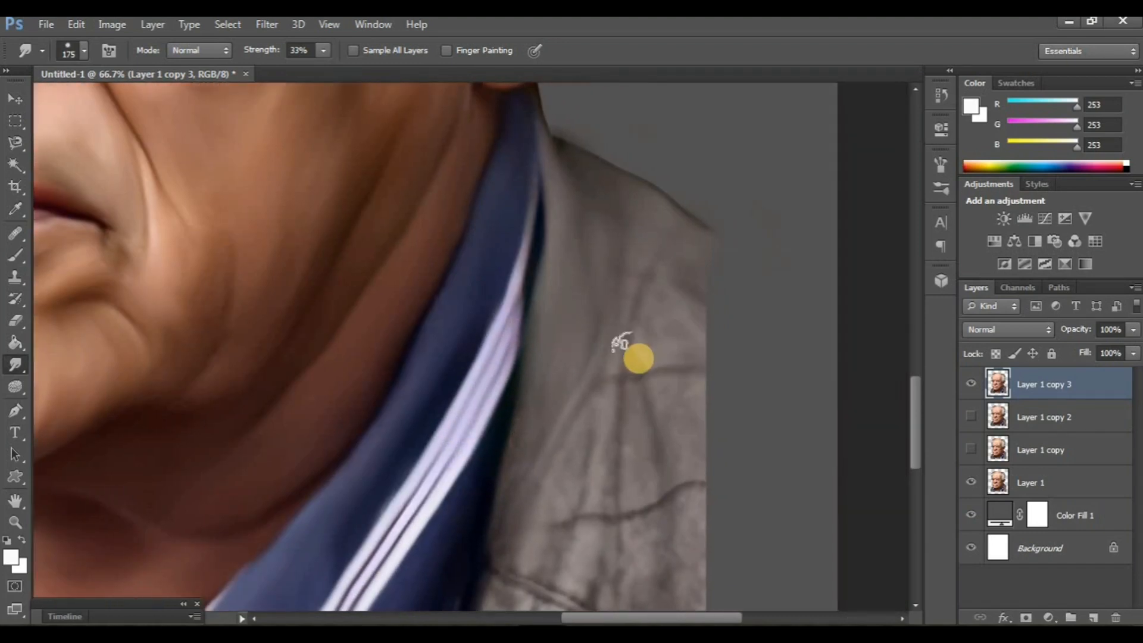
- Smudge the right-hand jacket panel beside the collar, blending its folds and lower seam with the size 175 brush
{"action": "scroll", "coordinate": [638, 360], "scroll_direction": "down", "scroll_amount": 3}
{"action": "left_click_drag", "start_coordinate": [565, 318], "coordinate": [525, 477]}
{"action": "mouse_move", "coordinate": [649, 475]}
{"action": "left_mouse_down"}
{"action": "mouse_move", "coordinate": [688, 253]}
{"action": "mouse_move", "coordinate": [658, 458]}
{"action": "mouse_move", "coordinate": [644, 308]}
{"action": "mouse_move", "coordinate": [622, 319]}
{"action": "mouse_move", "coordinate": [552, 506]}
{"action": "mouse_move", "coordinate": [620, 551]}
{"action": "mouse_move", "coordinate": [614, 393]}
{"action": "mouse_move", "coordinate": [595, 376]}
{"action": "left_mouse_up"}
{"action": "scroll", "coordinate": [596, 378], "scroll_direction": "down", "scroll_amount": 3}
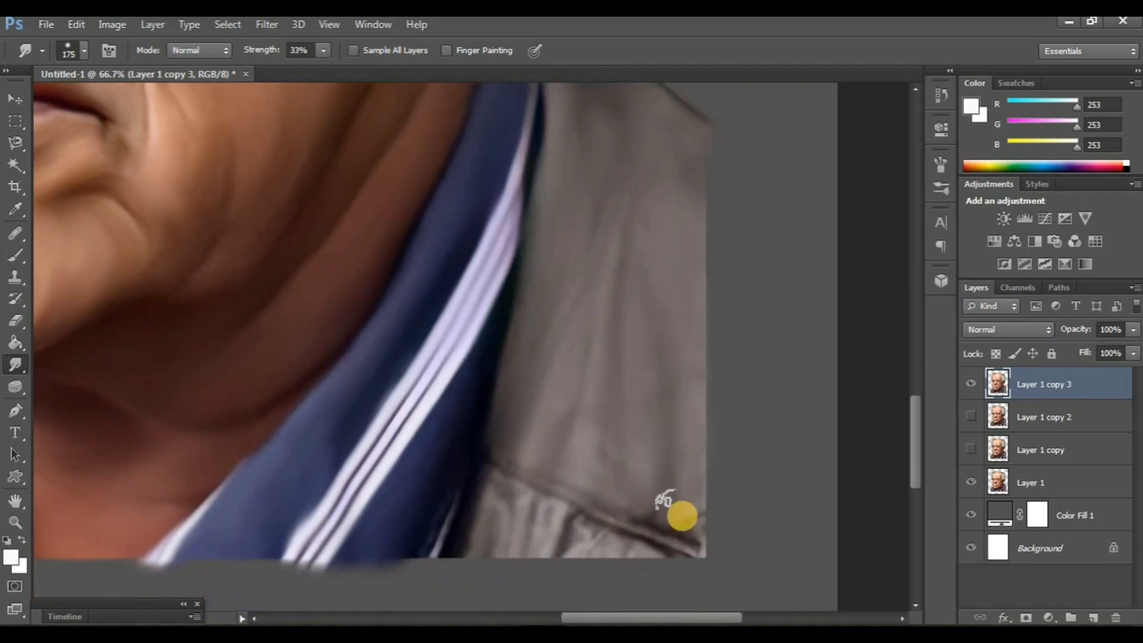
{"action": "mouse_move", "coordinate": [663, 502]}
{"action": "left_mouse_down"}
{"action": "mouse_move", "coordinate": [672, 311]}
{"action": "mouse_move", "coordinate": [555, 497]}
{"action": "mouse_move", "coordinate": [655, 541]}
{"action": "mouse_move", "coordinate": [551, 544]}
{"action": "mouse_move", "coordinate": [502, 522]}
{"action": "mouse_move", "coordinate": [492, 536]}
{"action": "mouse_move", "coordinate": [522, 522]}
{"action": "mouse_move", "coordinate": [545, 443]}
{"action": "mouse_move", "coordinate": [664, 490]}
{"action": "mouse_move", "coordinate": [633, 460]}
{"action": "left_mouse_up"}
{"action": "scroll", "coordinate": [643, 387], "scroll_direction": "up", "scroll_amount": 3}
{"action": "left_click", "coordinate": [658, 322]}
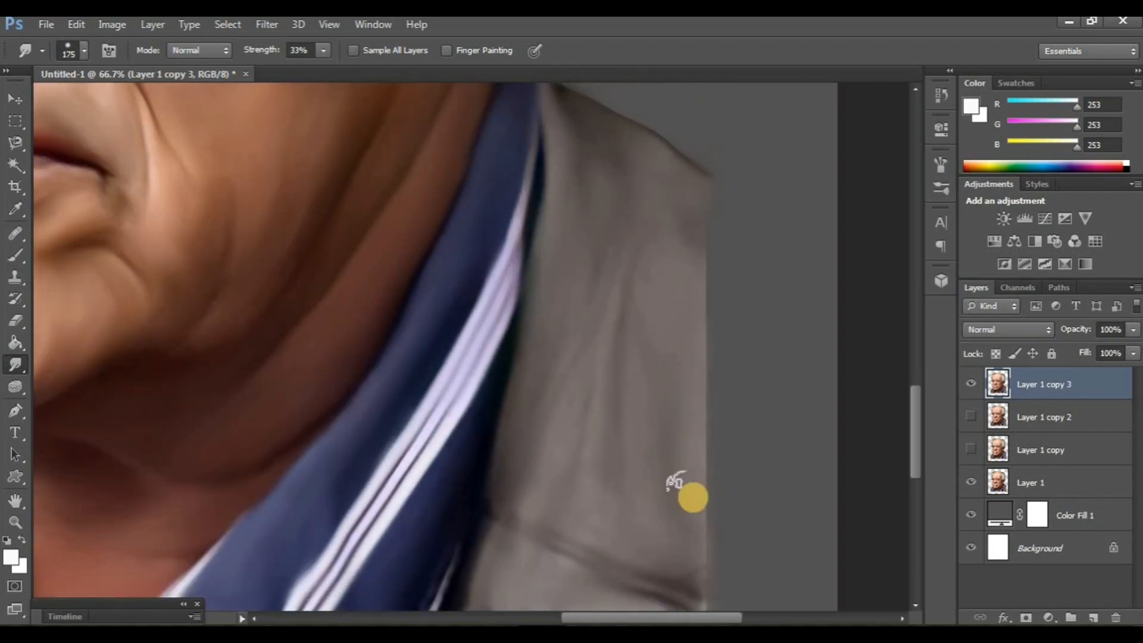
- Check the smudging by toggling Layer 1 copy 3, and duplicate that layer, leaving only the new copy visible above it
{"action": "scroll", "coordinate": [667, 417], "scroll_direction": "down", "scroll_amount": 3}
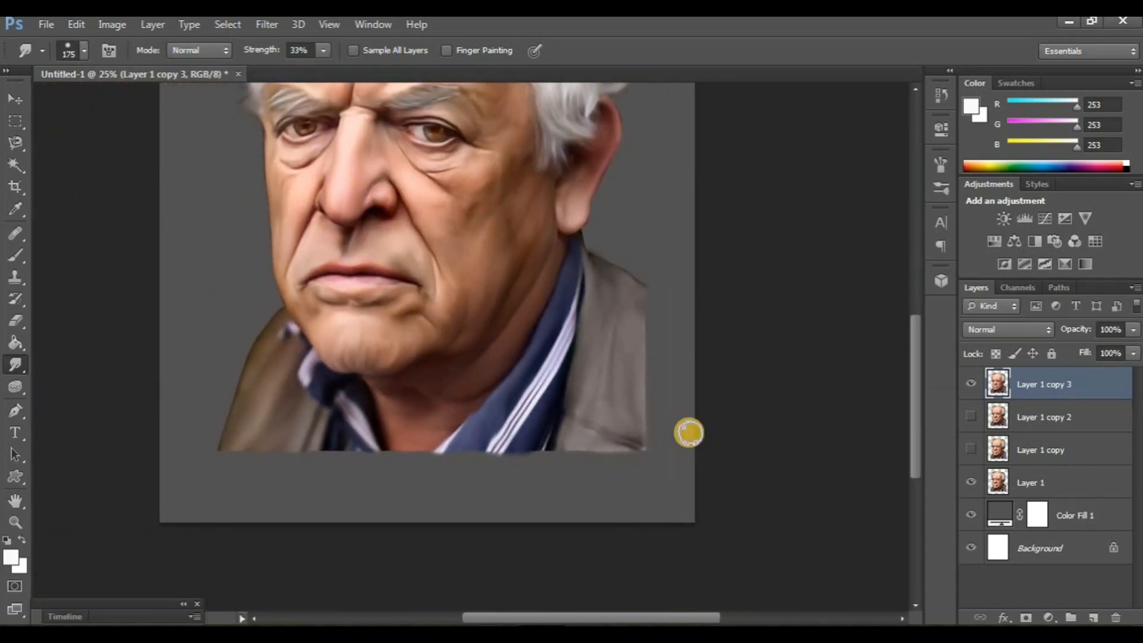
{"action": "scroll", "coordinate": [689, 432], "scroll_direction": "up", "scroll_amount": 5}
{"action": "scroll", "coordinate": [684, 437], "scroll_direction": "left", "scroll_amount": 2}
{"action": "left_click", "coordinate": [971, 385]}
{"action": "left_click", "coordinate": [970, 384]}
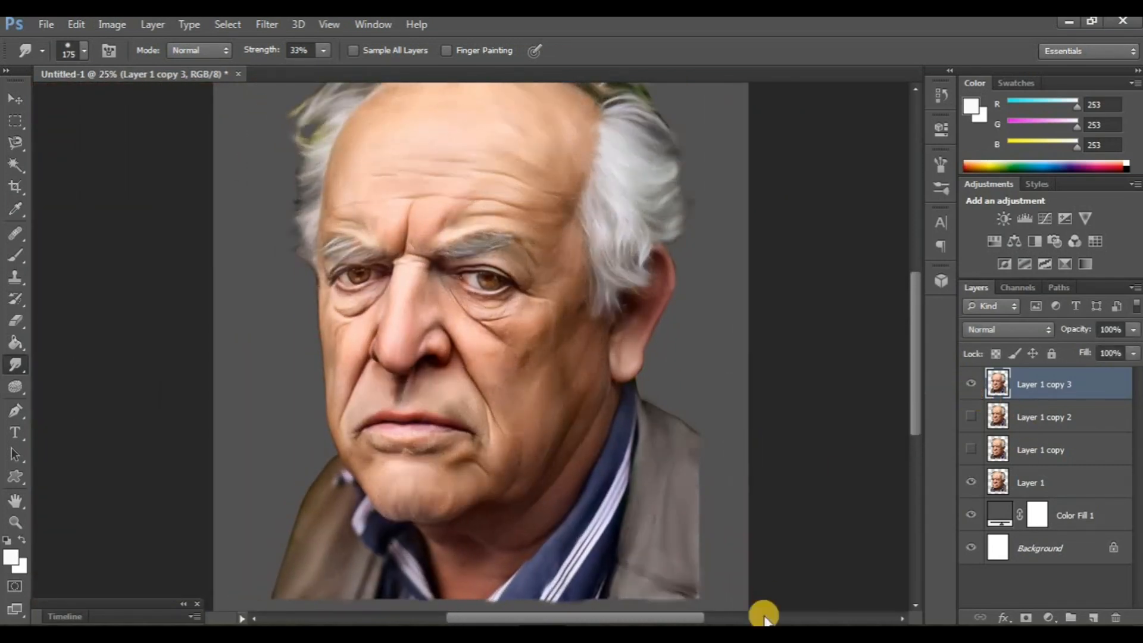
{"action": "key", "text": "ctrl+j"}
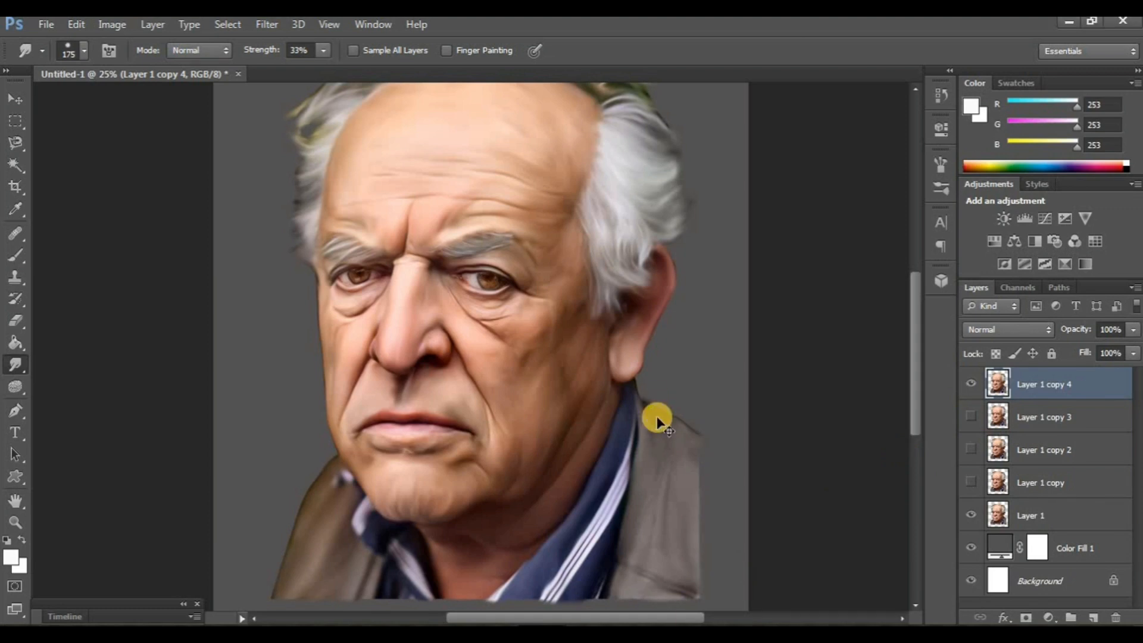
- Add a new layer directly above Color Fill 1 and choose a textured cloud-like brush preset for the backdrop
{"action": "scroll", "coordinate": [657, 419], "scroll_direction": "down", "scroll_amount": 1}
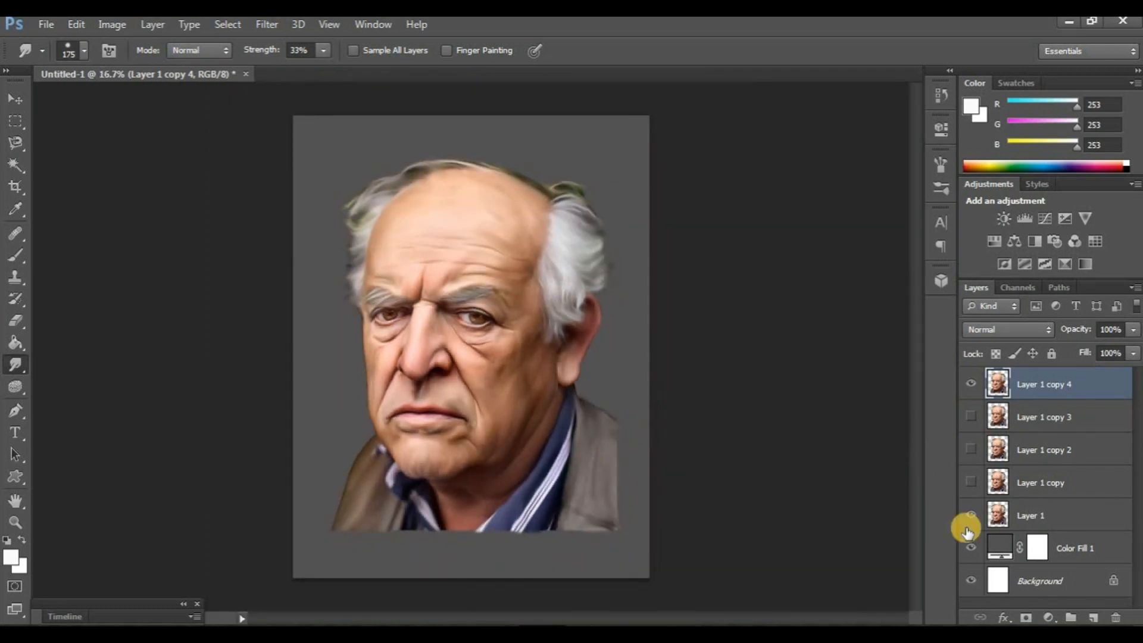
{"action": "left_click", "coordinate": [1060, 553]}
{"action": "key", "text": "ctrl+shift+alt+n"}
{"action": "key", "text": "b"}
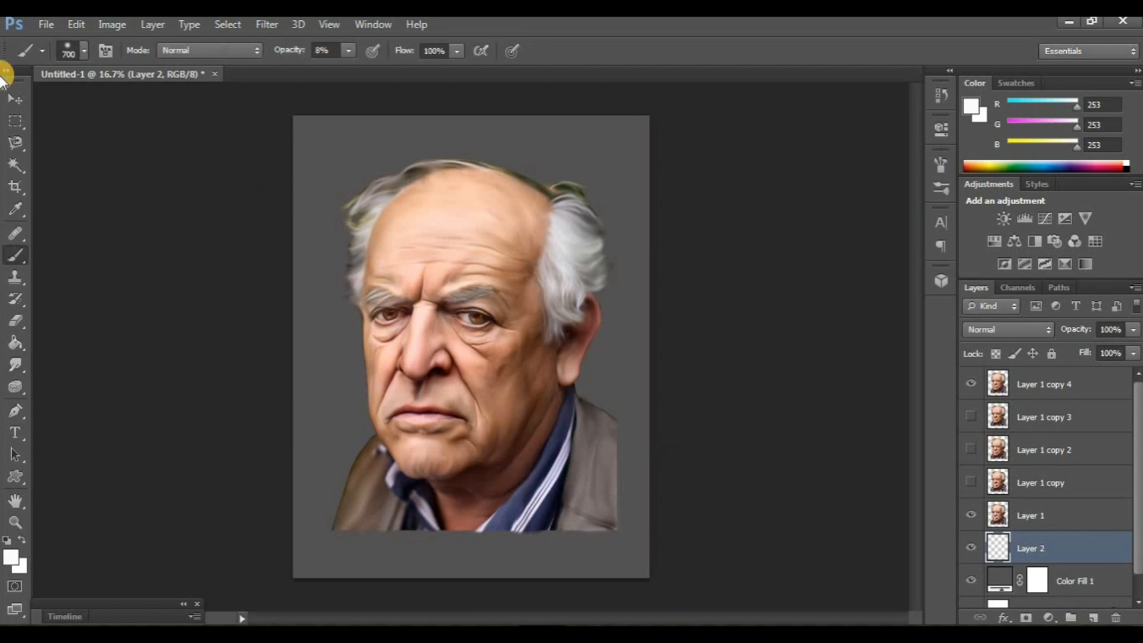
{"action": "left_click", "coordinate": [81, 56]}
{"action": "left_click_drag", "start_coordinate": [189, 178], "coordinate": [191, 277]}
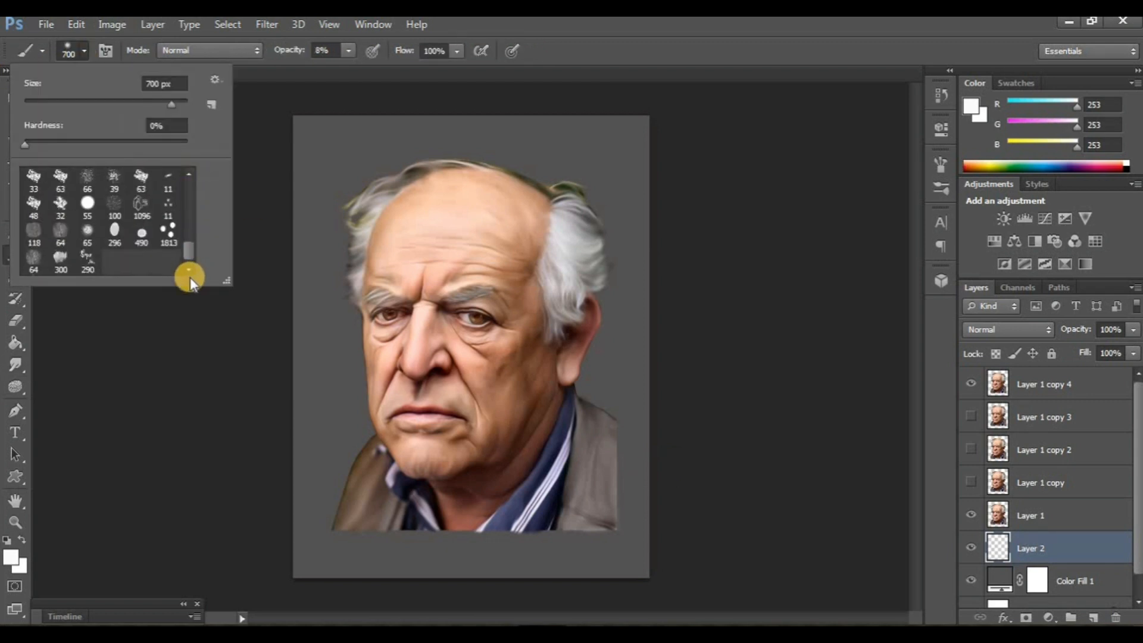
{"action": "double_click", "coordinate": [61, 262]}
- Paint soft grey (#8a8f91) texture onto the background around the man with the size 1100 brush at 8% opacity
{"action": "left_click", "coordinate": [11, 557]}
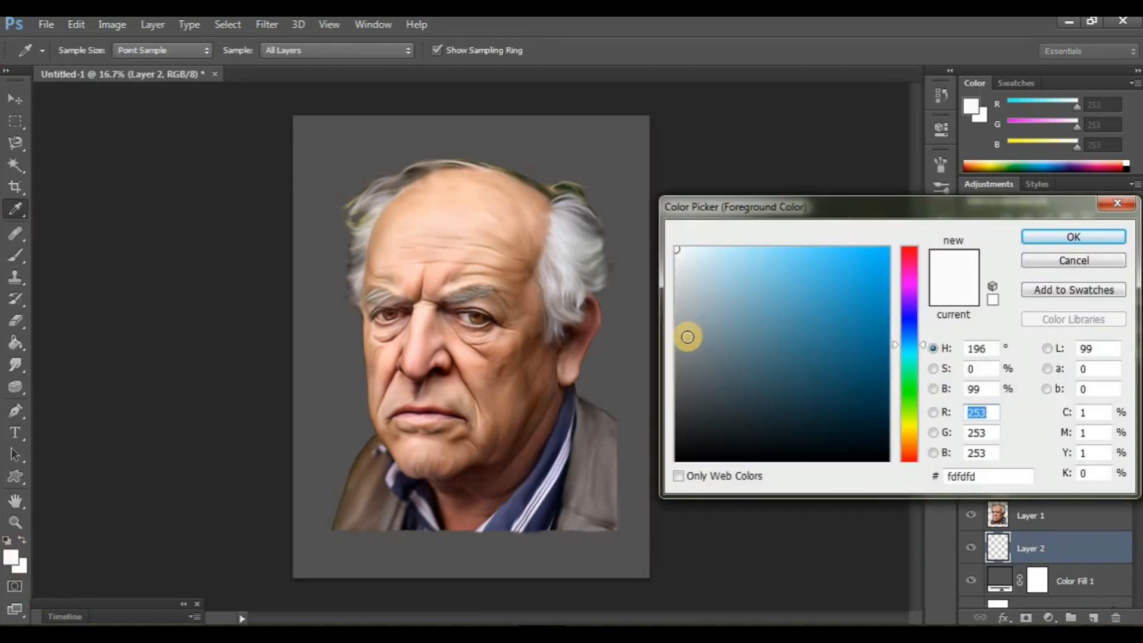
{"action": "left_click", "coordinate": [687, 339]}
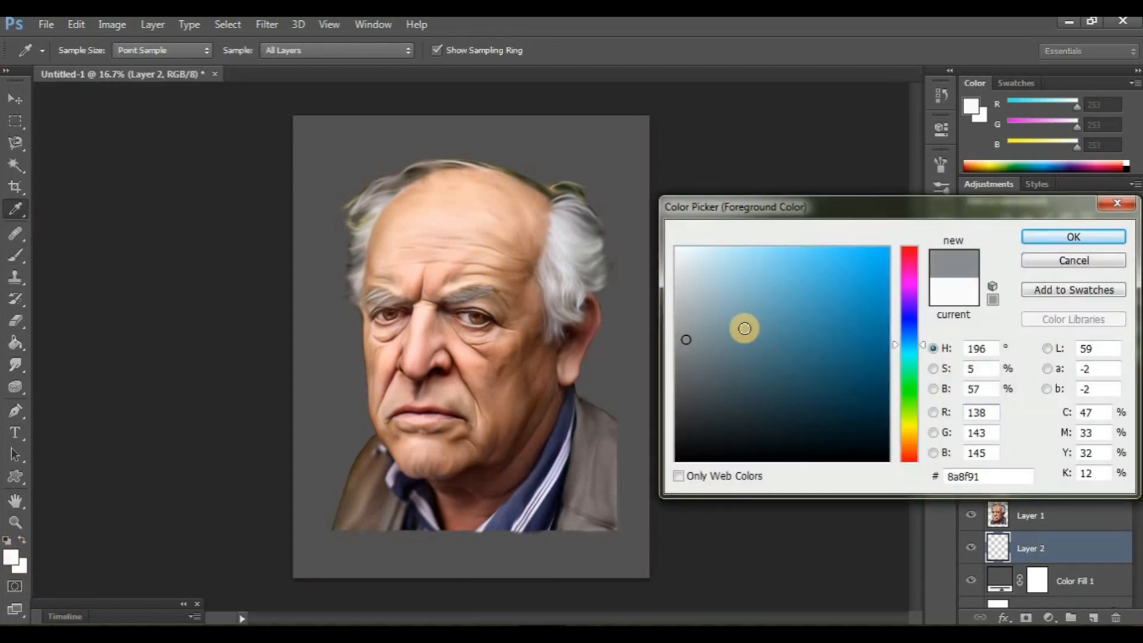
{"action": "left_click", "coordinate": [1072, 238]}
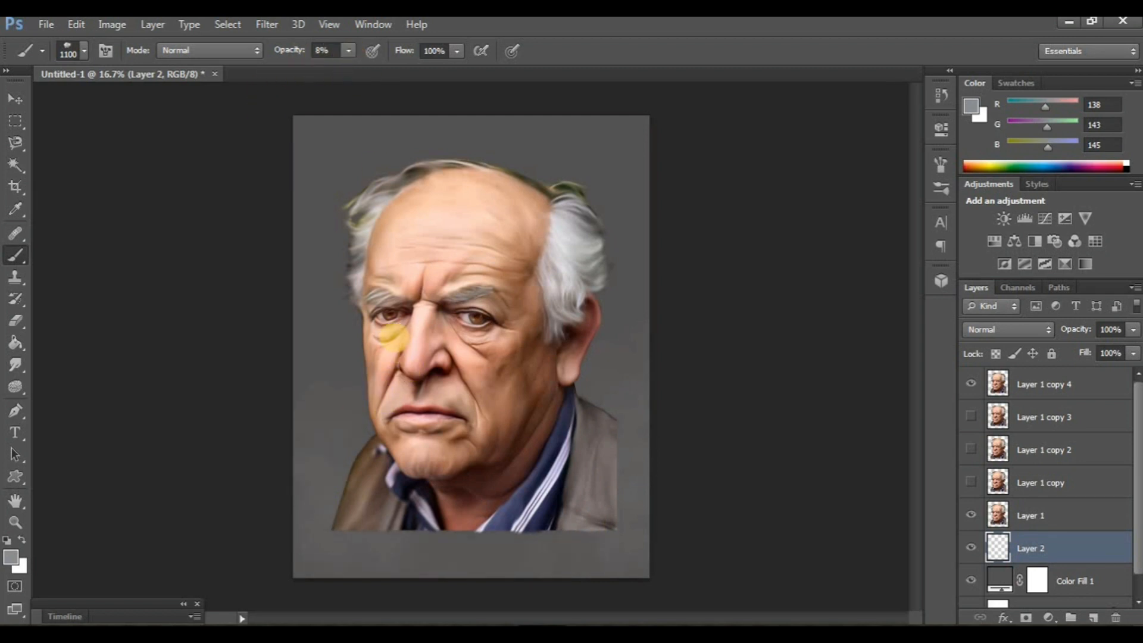
- Set the brush opacity to 9% and paint grey-blue (RGB 112, 146, 158) over the backdrop beside the head and shoulders
{"action": "left_click", "coordinate": [349, 52]}
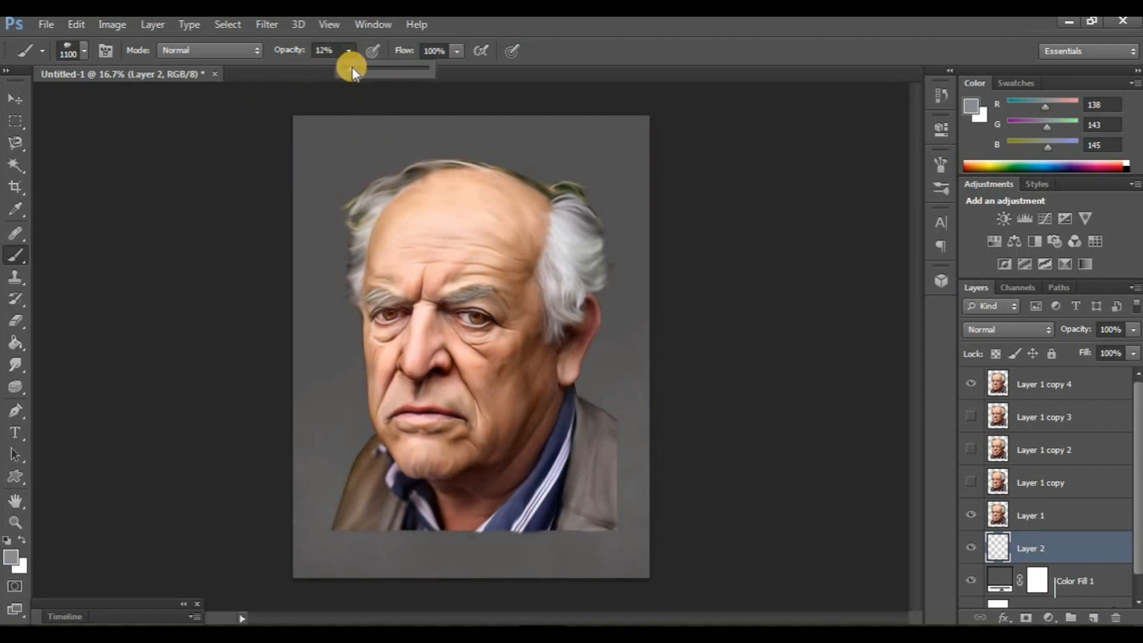
{"action": "left_click", "coordinate": [12, 557]}
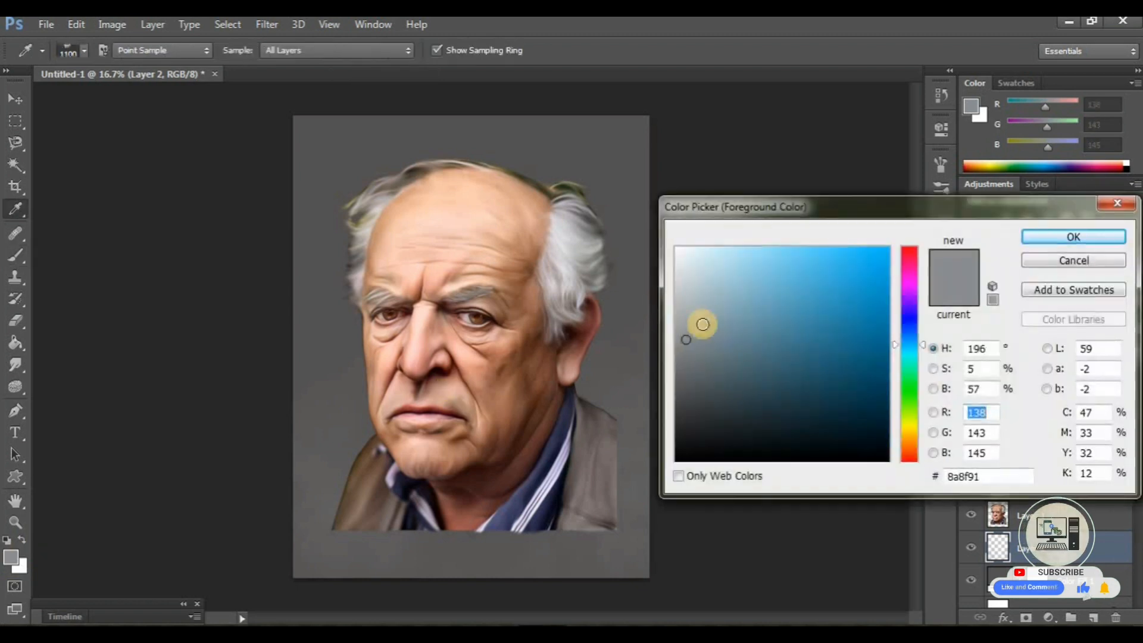
{"action": "left_click_drag", "start_coordinate": [702, 324], "coordinate": [737, 328]}
{"action": "left_click", "coordinate": [1036, 238]}
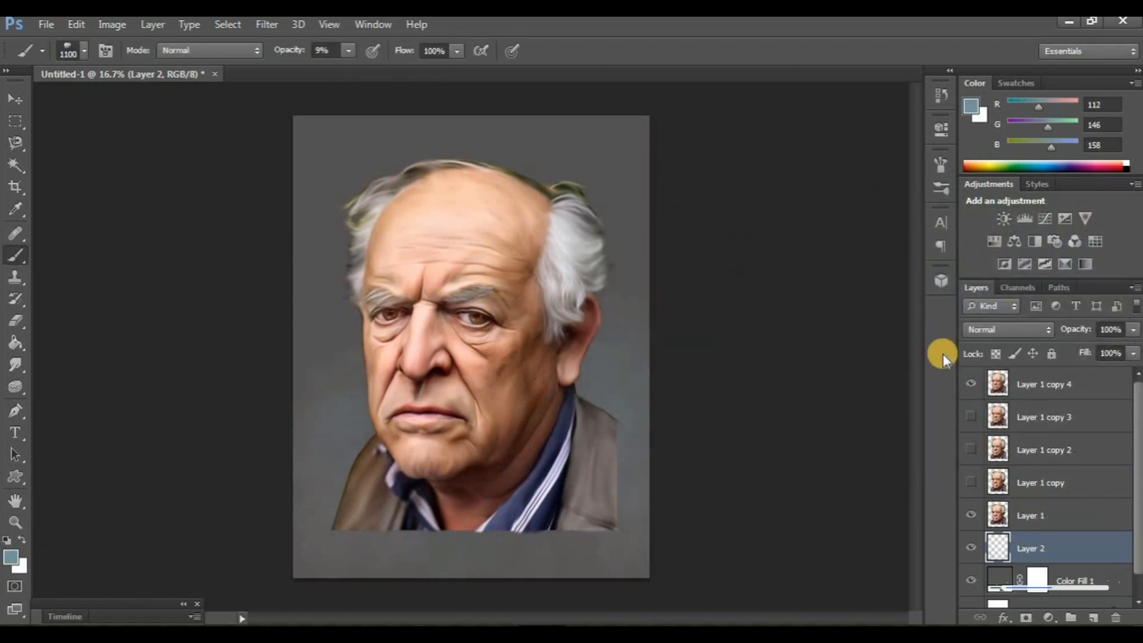
- Paint a stronger blue (RGB 67, 146, 175) onto the backdrop on both sides of the face
{"action": "left_click", "coordinate": [12, 558]}
{"action": "left_click_drag", "start_coordinate": [766, 324], "coordinate": [793, 309]}
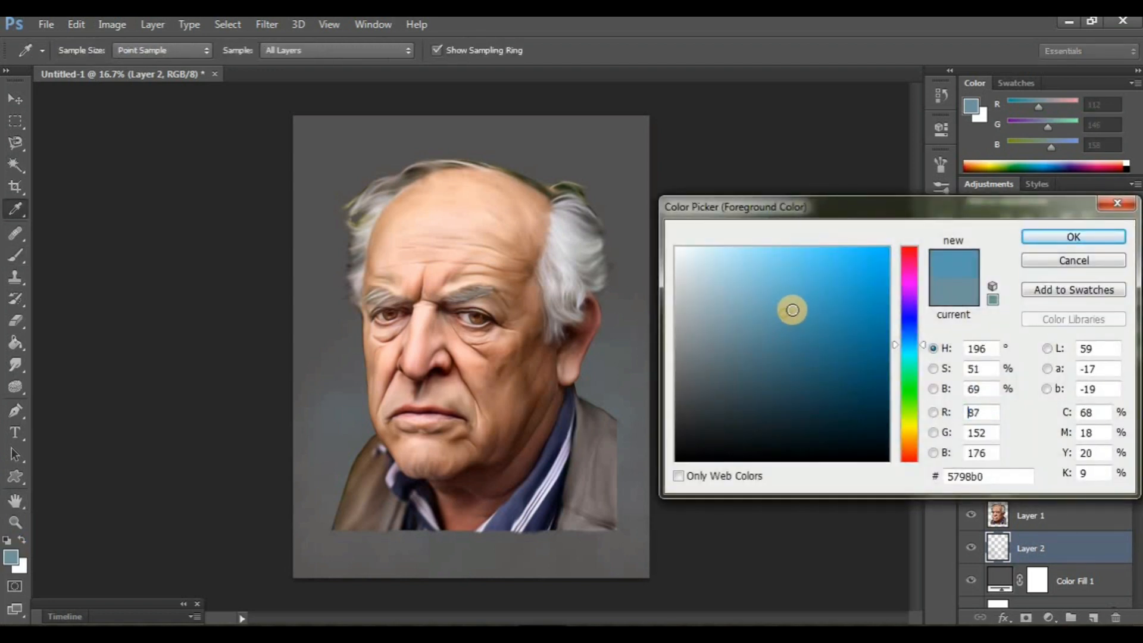
{"action": "left_click", "coordinate": [1074, 238]}
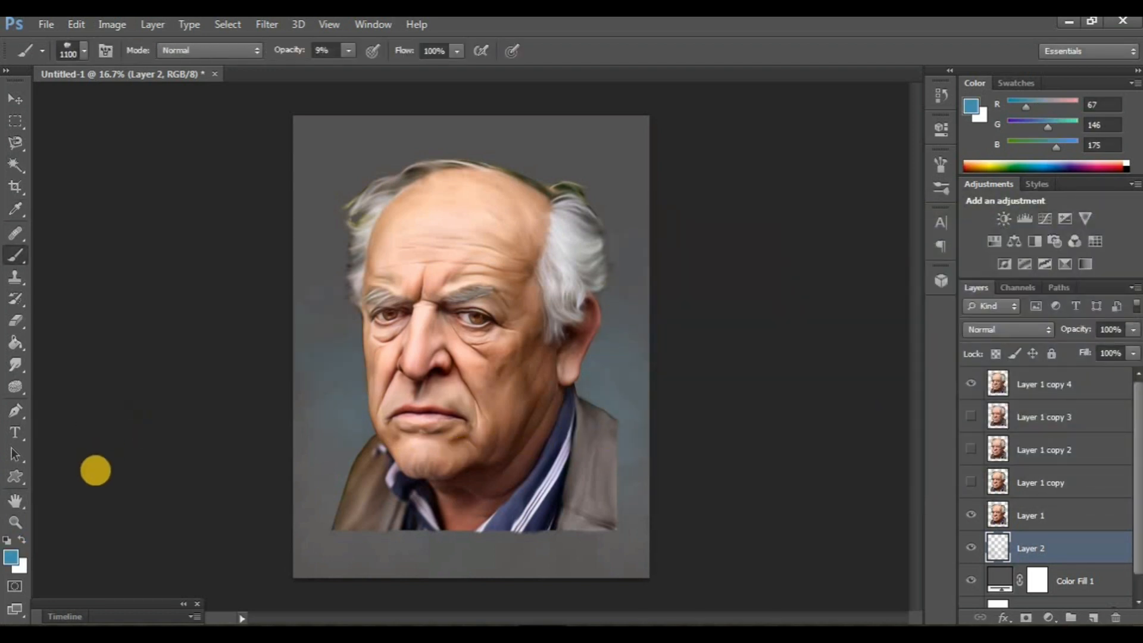
- Add bright blue (#3dafda) and faint yellow (RGB 250, 253, 0) touches to the backdrop, using size 600 and 4% opacity for the yellow
{"action": "left_click", "coordinate": [14, 558]}
{"action": "left_click_drag", "start_coordinate": [779, 288], "coordinate": [830, 278]}
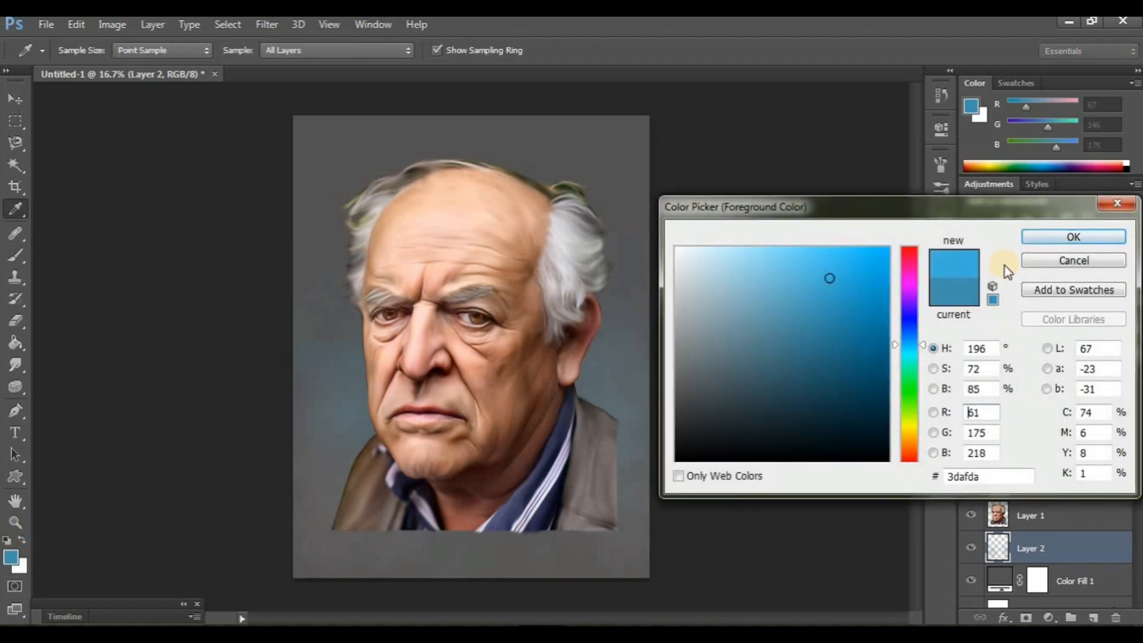
{"action": "key", "text": "Return"}
{"action": "key", "text": "b"}
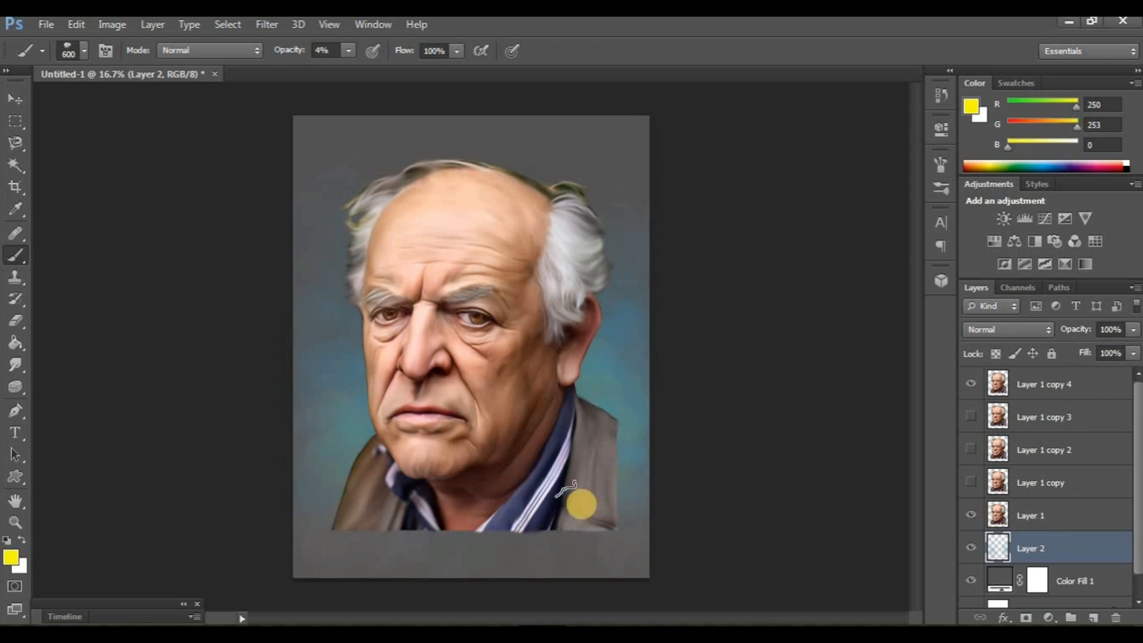
- On Layer 1 copy 4, smudge the right-hand shoulder's outer and lower edges into the background with a size 250 brush
{"action": "left_click", "coordinate": [1072, 396]}
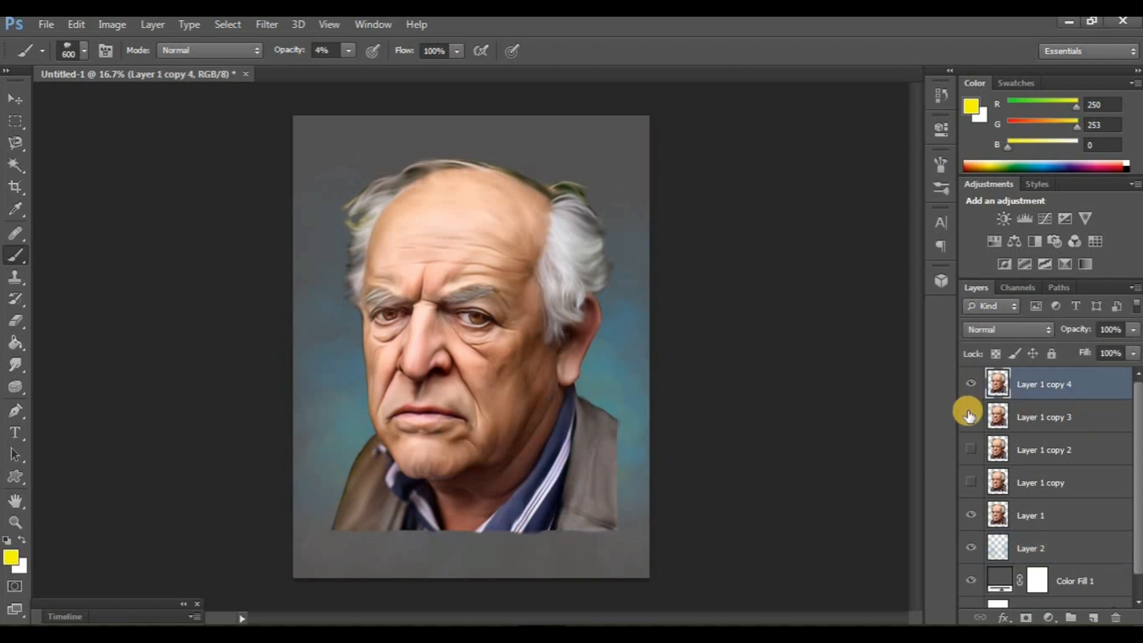
{"action": "left_click", "coordinate": [13, 365]}
{"action": "key", "text": "ctrl+plus"}
{"action": "key", "text": "ctrl+plus"}
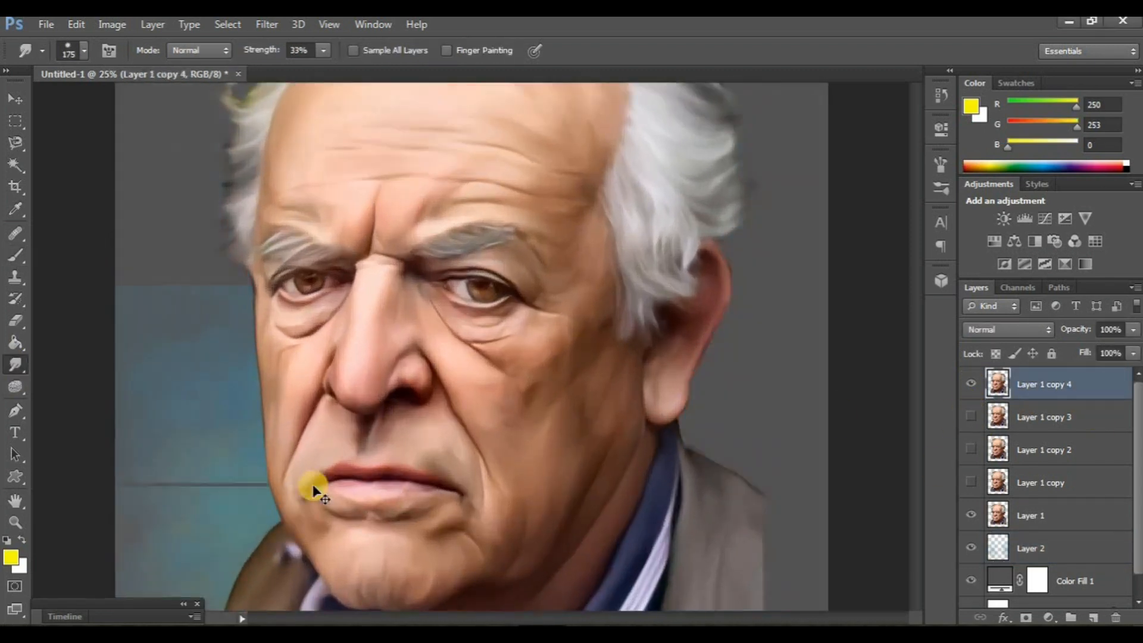
{"action": "scroll", "coordinate": [536, 512], "scroll_direction": "right", "scroll_amount": 1}
{"action": "scroll", "coordinate": [534, 507], "scroll_direction": "right", "scroll_amount": 2}
{"action": "scroll", "coordinate": [554, 476], "scroll_direction": "down", "scroll_amount": 7}
{"action": "key", "text": "bracketright"}
{"action": "key", "text": "bracketright"}
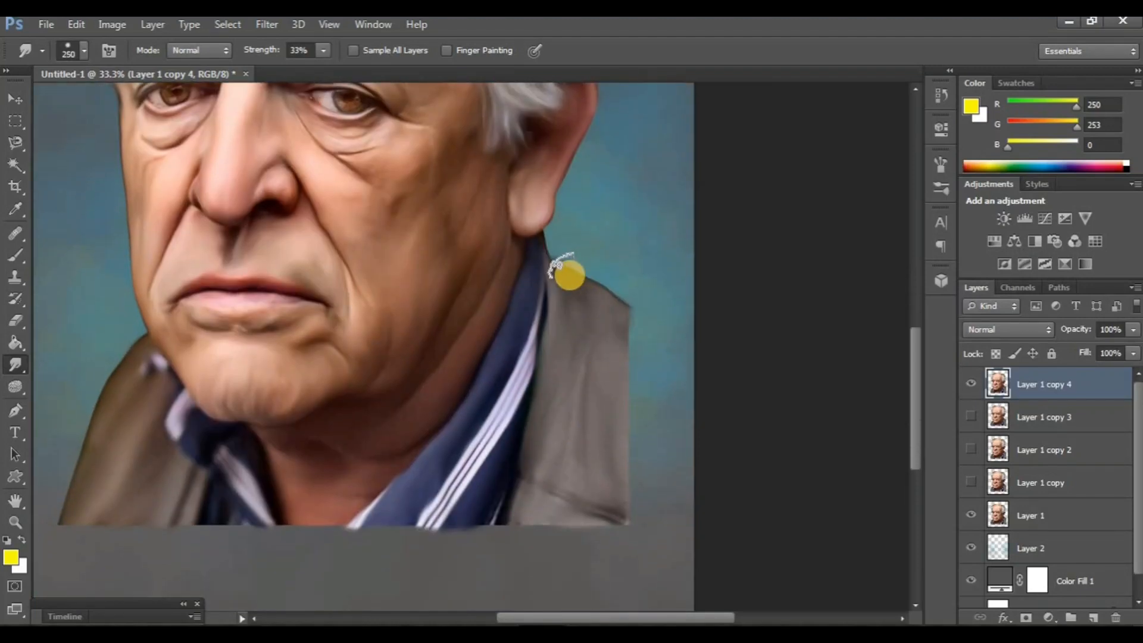
{"action": "mouse_move", "coordinate": [550, 271]}
{"action": "left_mouse_down"}
{"action": "mouse_move", "coordinate": [634, 315]}
{"action": "mouse_move", "coordinate": [583, 313]}
{"action": "left_mouse_up"}
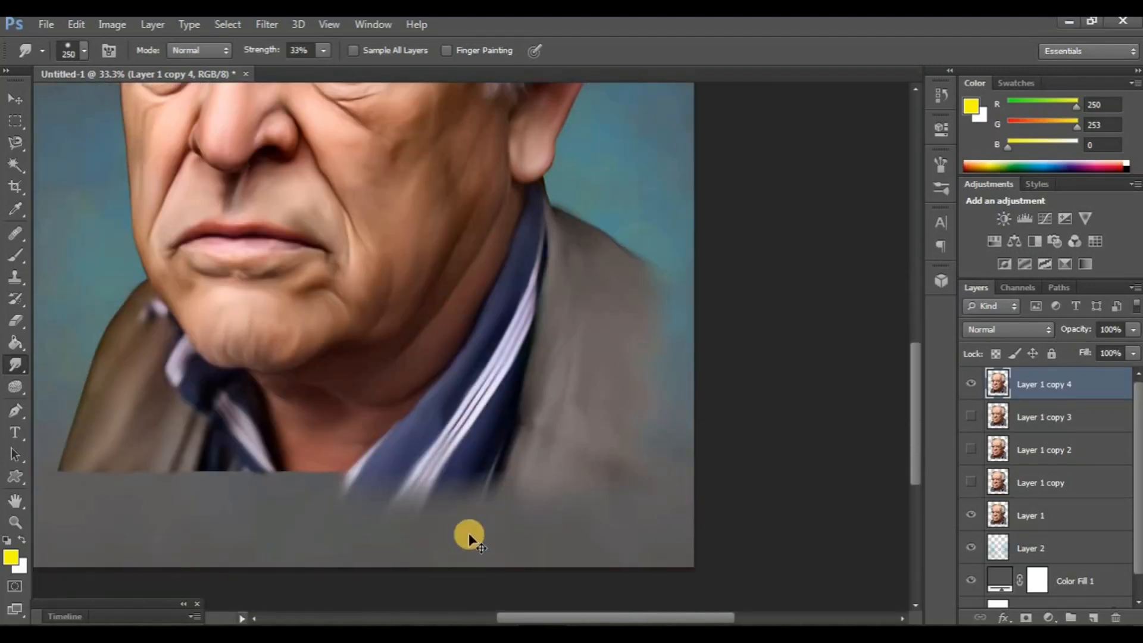
{"action": "scroll", "coordinate": [471, 539], "scroll_direction": "left", "scroll_amount": 2}
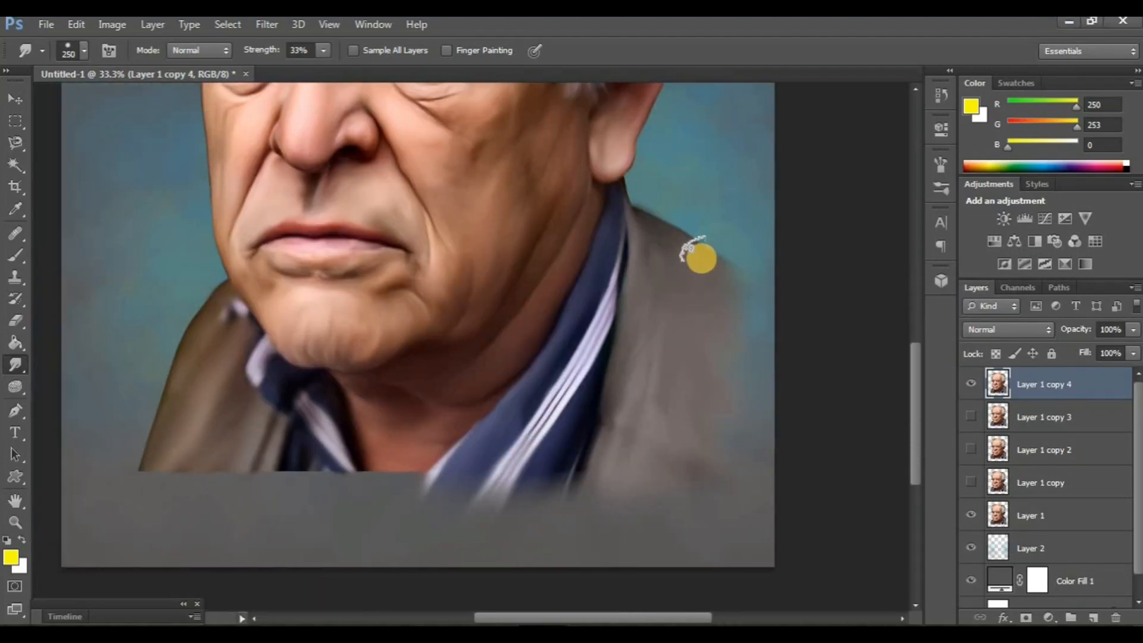
- Smudge the cut-off lower edge of the neck, left-hand collar and jacket down into the background
{"action": "scroll", "coordinate": [497, 423], "scroll_direction": "left", "scroll_amount": 2}
{"action": "scroll", "coordinate": [490, 417], "scroll_direction": "down", "scroll_amount": 1}
{"action": "mouse_move", "coordinate": [454, 403]}
{"action": "left_mouse_down"}
{"action": "mouse_move", "coordinate": [449, 459]}
{"action": "mouse_move", "coordinate": [432, 473]}
{"action": "mouse_move", "coordinate": [470, 423]}
{"action": "mouse_move", "coordinate": [402, 417]}
{"action": "mouse_move", "coordinate": [416, 446]}
{"action": "mouse_move", "coordinate": [443, 416]}
{"action": "left_mouse_up"}
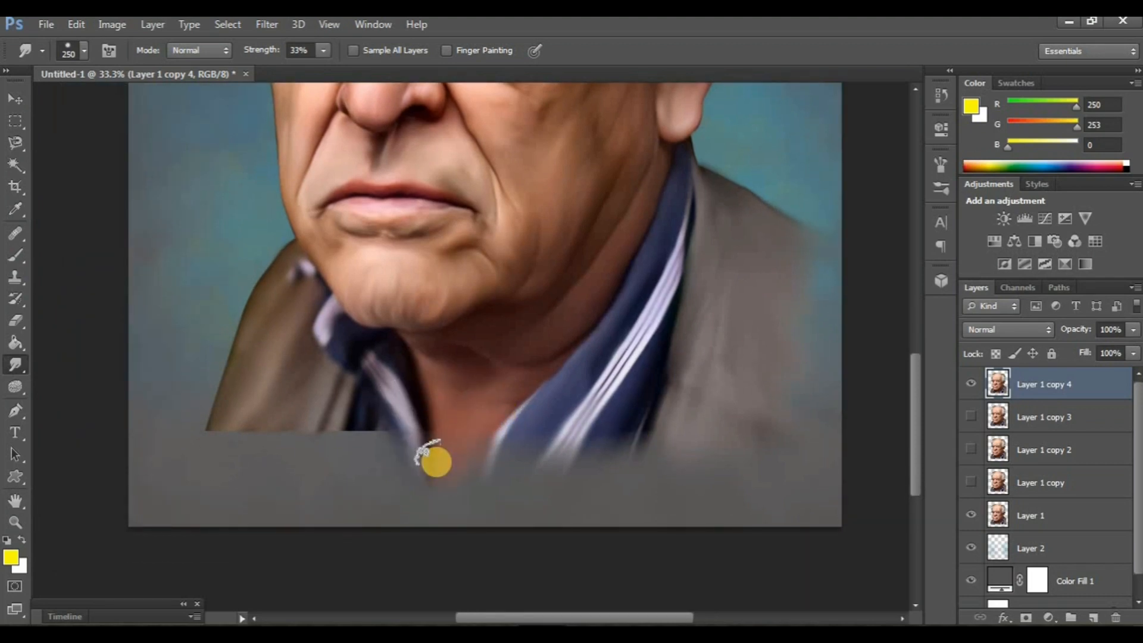
{"action": "mouse_move", "coordinate": [436, 462]}
{"action": "left_mouse_down"}
{"action": "mouse_move", "coordinate": [370, 418]}
{"action": "mouse_move", "coordinate": [366, 477]}
{"action": "mouse_move", "coordinate": [372, 430]}
{"action": "mouse_move", "coordinate": [390, 417]}
{"action": "mouse_move", "coordinate": [397, 470]}
{"action": "mouse_move", "coordinate": [364, 465]}
{"action": "mouse_move", "coordinate": [346, 403]}
{"action": "mouse_move", "coordinate": [322, 474]}
{"action": "mouse_move", "coordinate": [331, 433]}
{"action": "mouse_move", "coordinate": [312, 400]}
{"action": "left_mouse_up"}
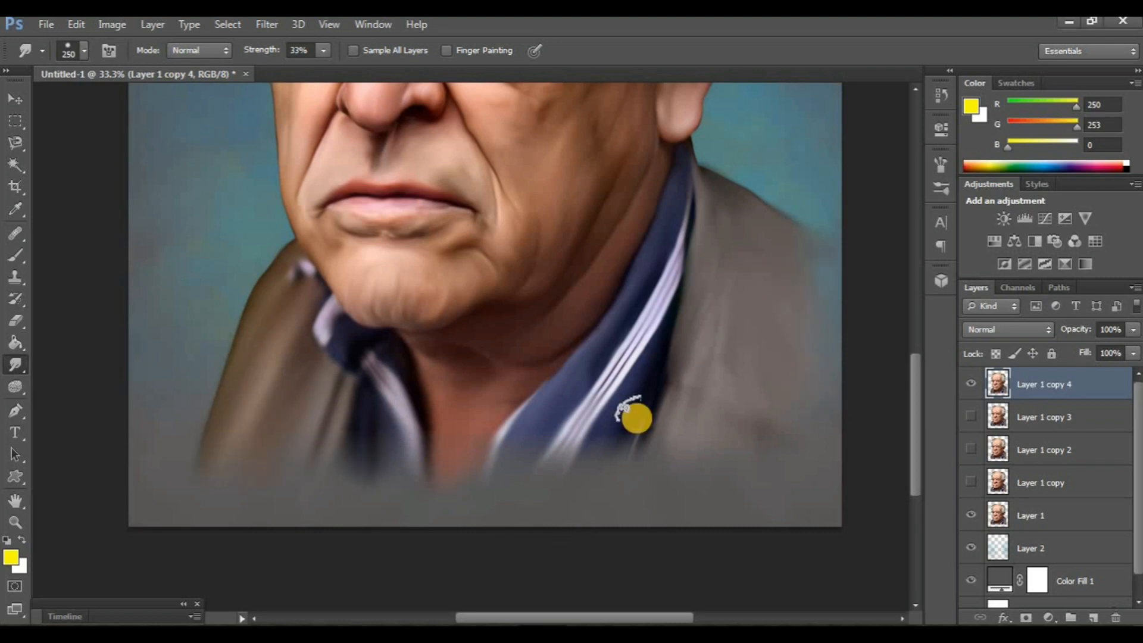
- Add a new layer on top of the portrait, choose a soft round brush and sample the dark grey from the image
{"action": "key", "text": "ctrl+minus"}
{"action": "left_click", "coordinate": [1099, 619]}
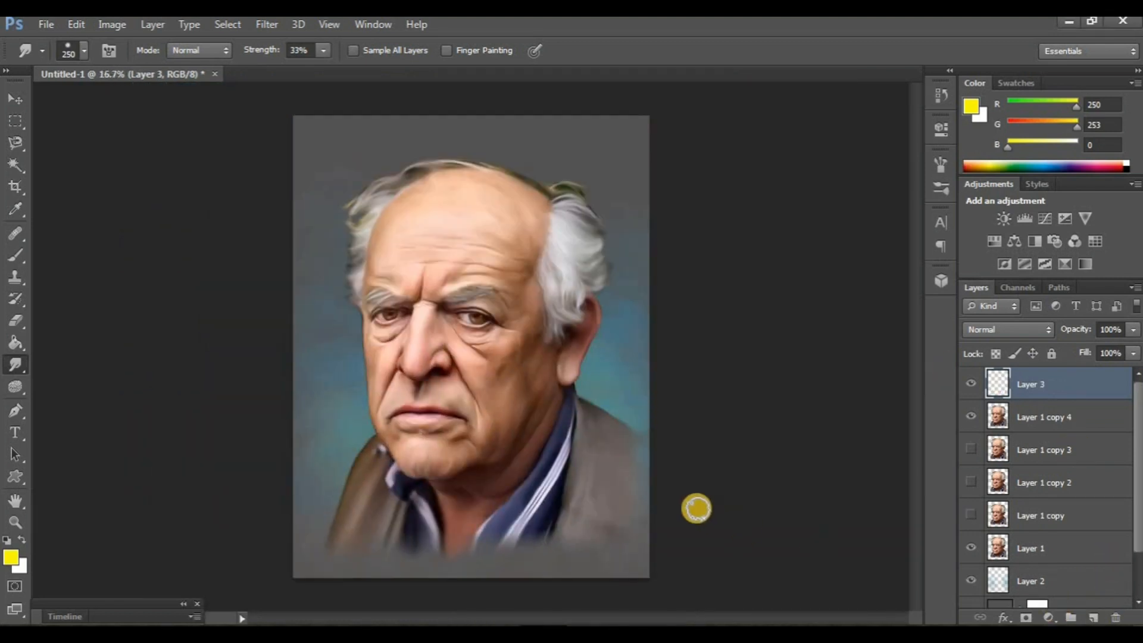
{"action": "key", "text": "b"}
{"action": "left_click", "coordinate": [77, 50]}
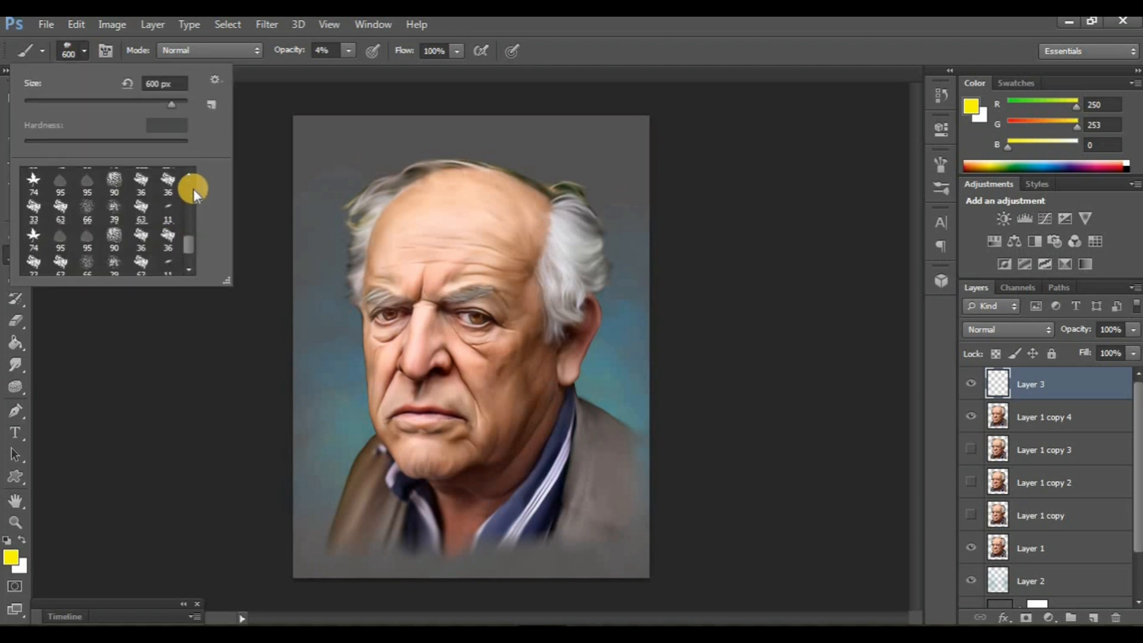
{"action": "left_click_drag", "start_coordinate": [189, 245], "coordinate": [189, 176]}
{"action": "left_click", "coordinate": [145, 180]}
{"action": "left_click", "coordinate": [573, 276]}
{"action": "left_click", "coordinate": [589, 216], "text": "alt"}
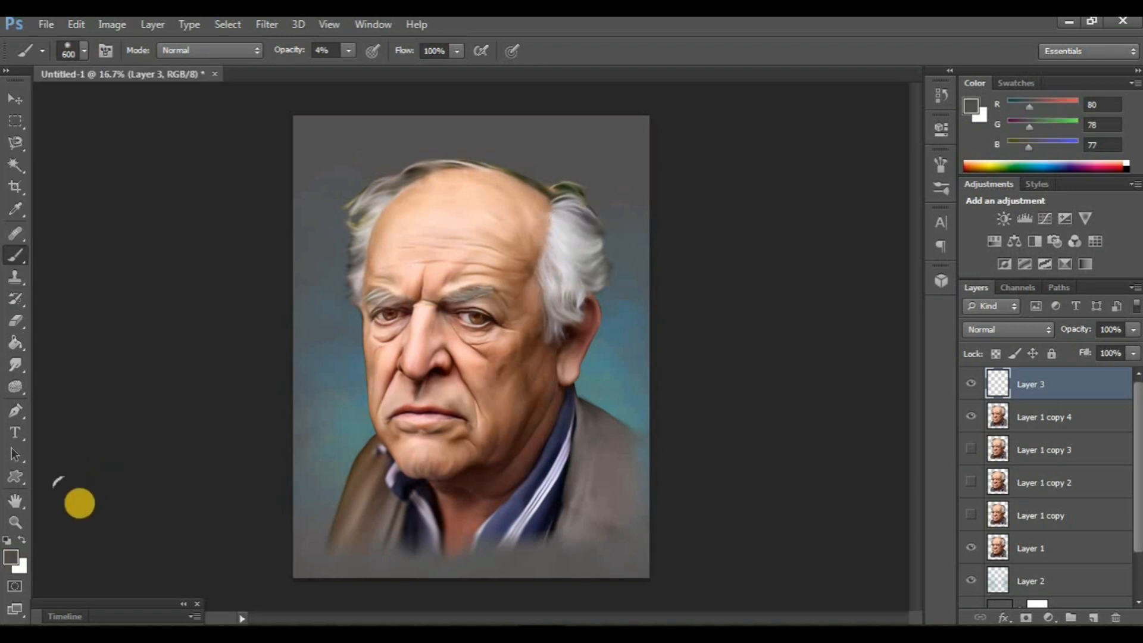
- Paint light grey (RGB 140, 136, 135) around the image's outer edges at size 800 and 13% opacity, checking it by toggling Layer 3
{"action": "left_click", "coordinate": [12, 558]}
{"action": "left_click_drag", "start_coordinate": [668, 383], "coordinate": [683, 344]}
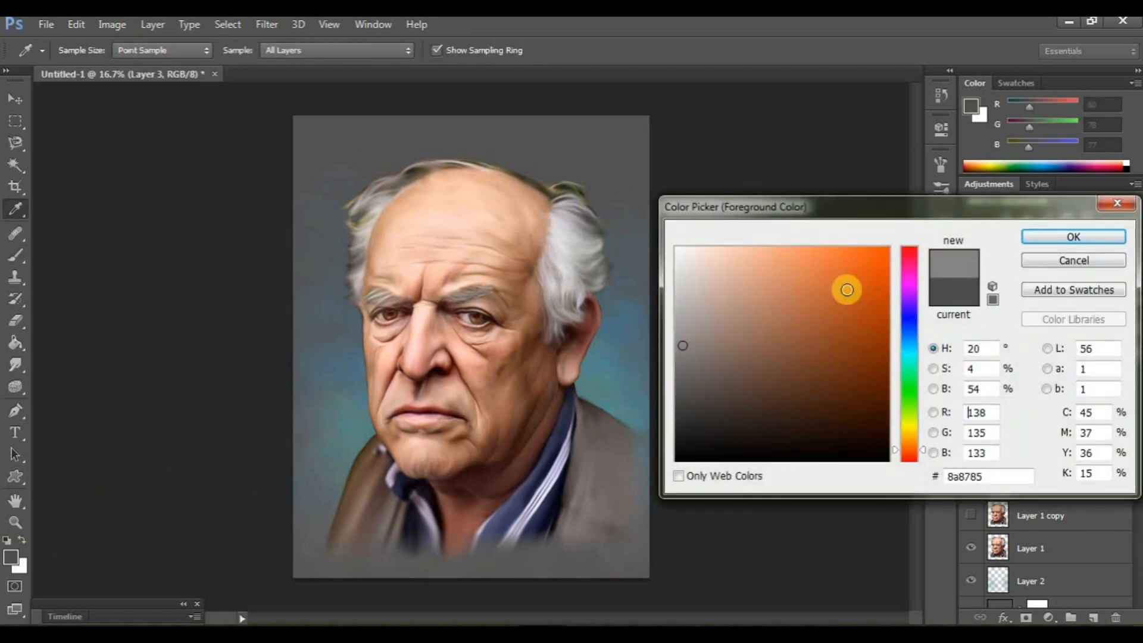
{"action": "key", "text": "Return"}
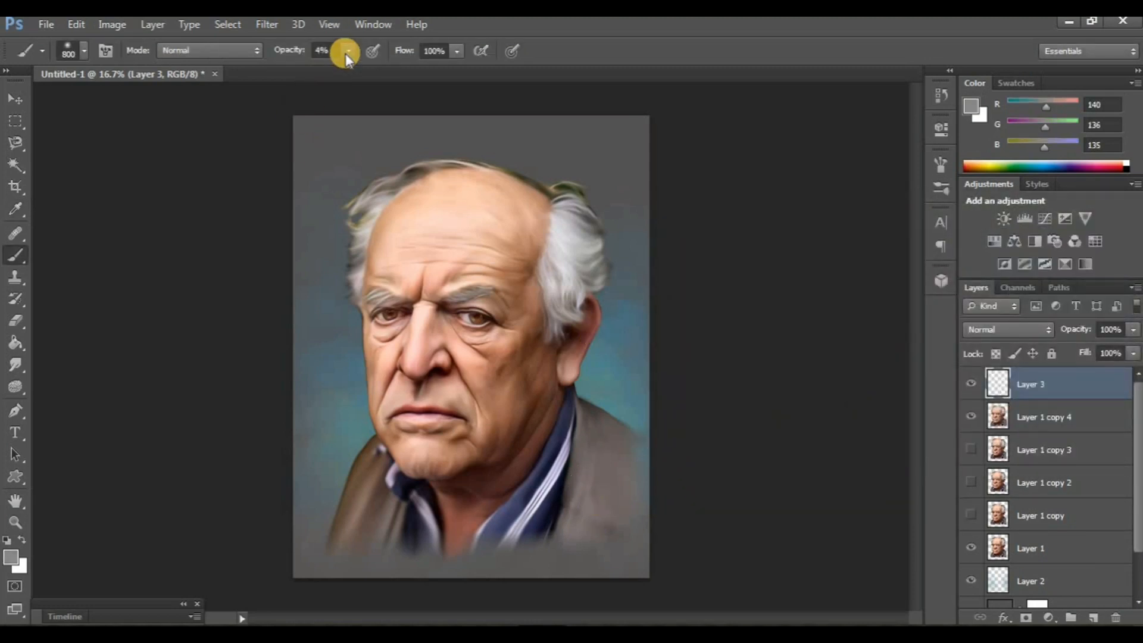
{"action": "left_click", "coordinate": [654, 437]}
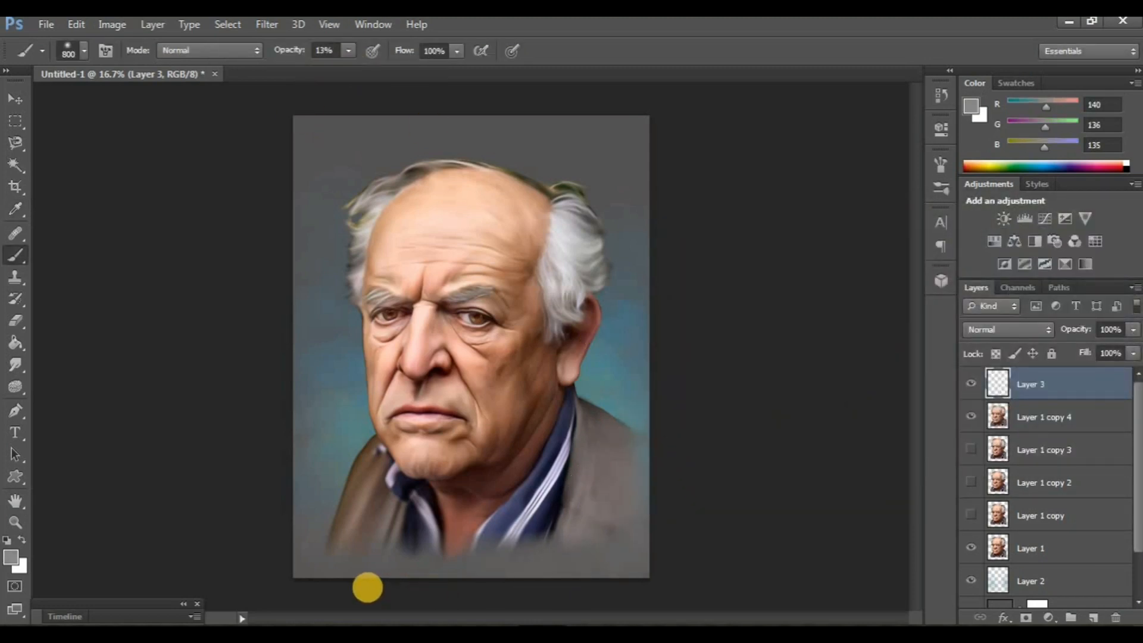
{"action": "left_click", "coordinate": [971, 384]}
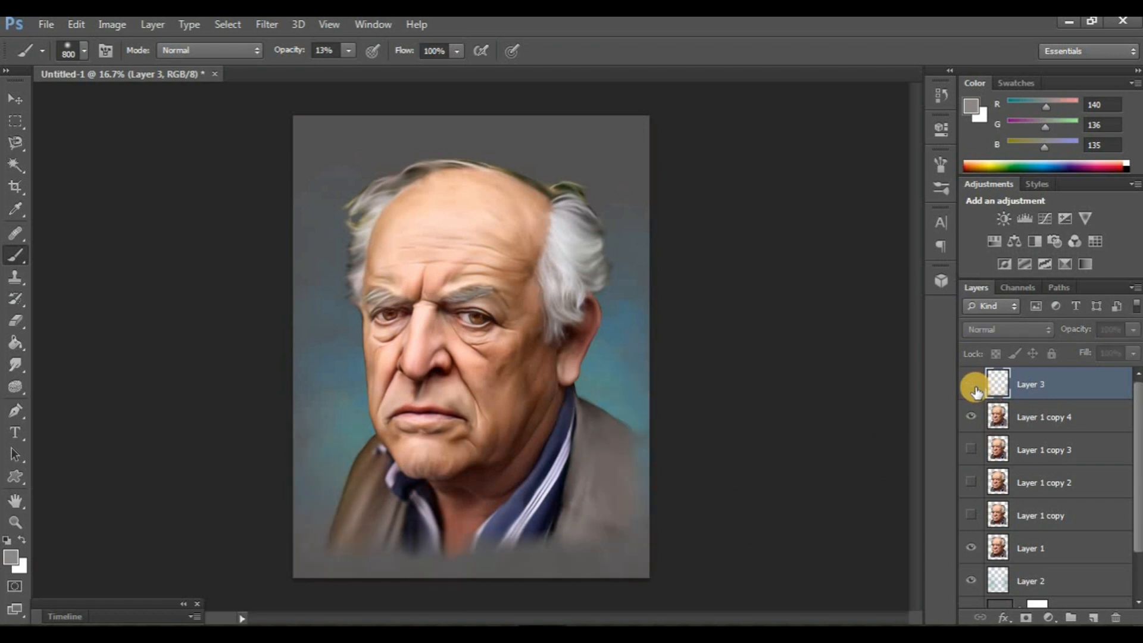
{"action": "left_click", "coordinate": [971, 385]}
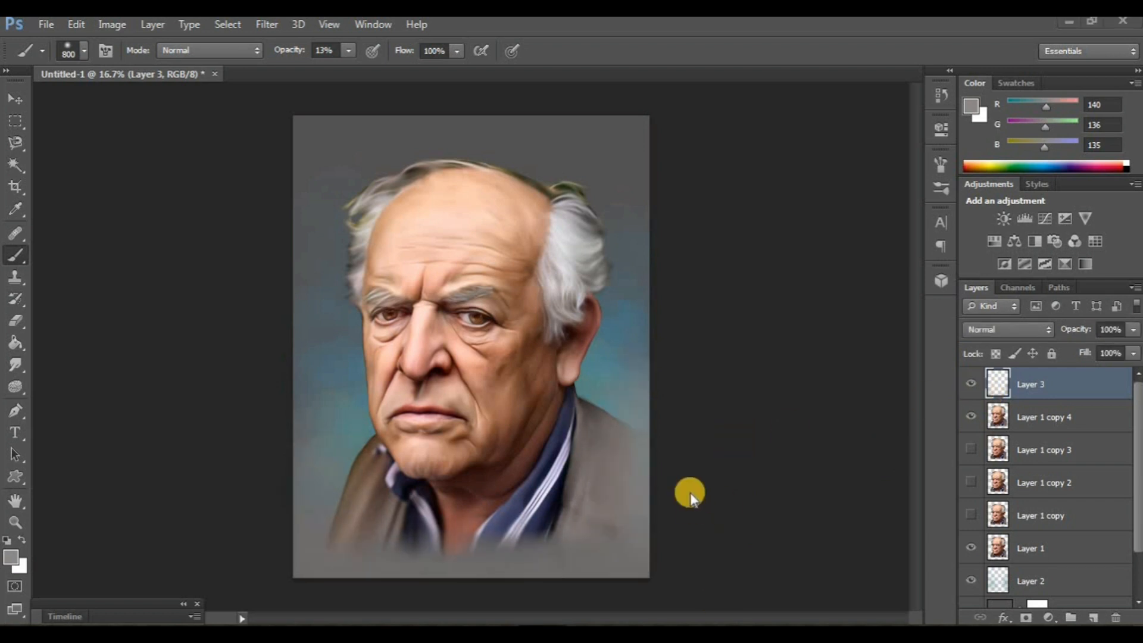
- Return to the Brush tool and set the foreground colour to light grey #cbcac9
{"action": "left_click", "coordinate": [8, 355]}
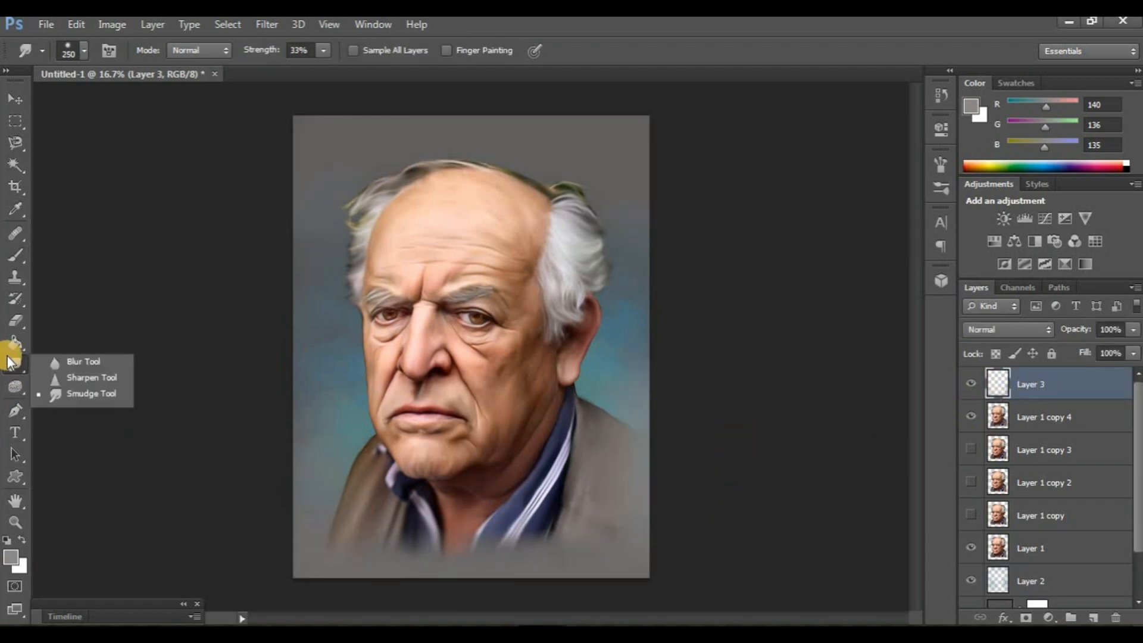
{"action": "left_click", "coordinate": [8, 258]}
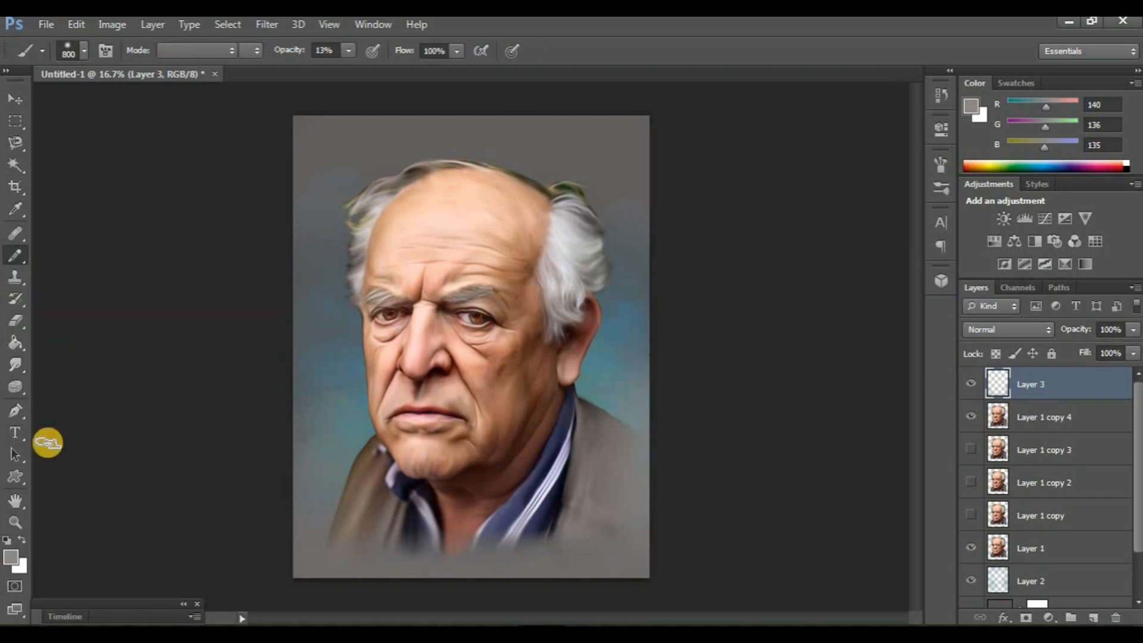
{"action": "left_click", "coordinate": [11, 557]}
{"action": "left_click", "coordinate": [586, 240]}
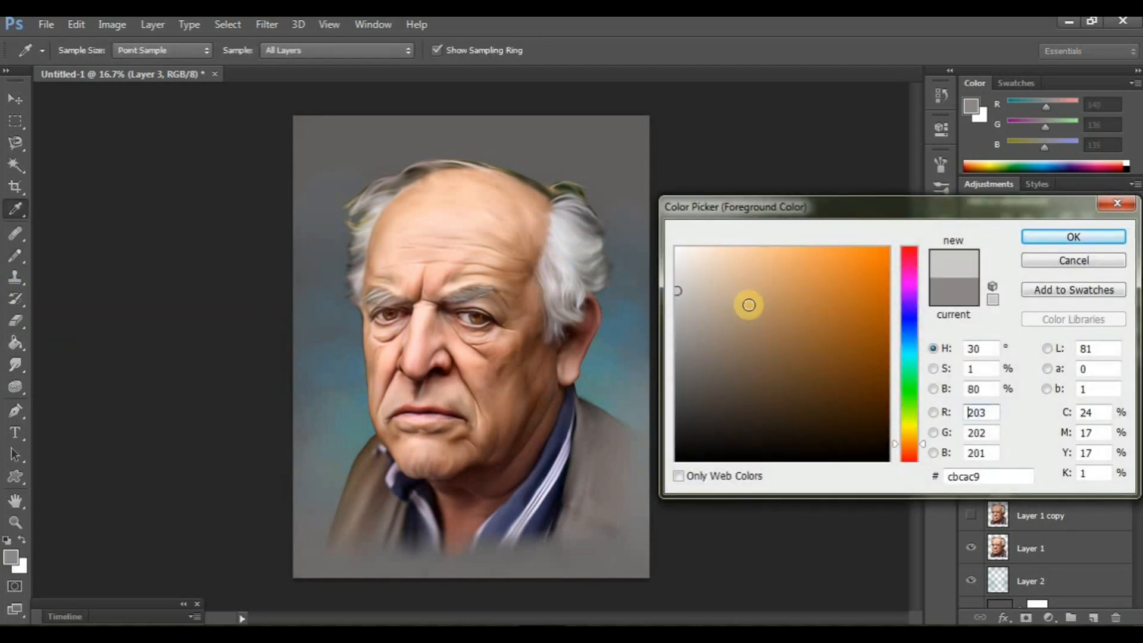
{"action": "key", "text": "Return"}
- Hide the interface panels and examine the smudged face, collar and jacket shoulder at 50% zoom
{"action": "key", "text": "Tab"}
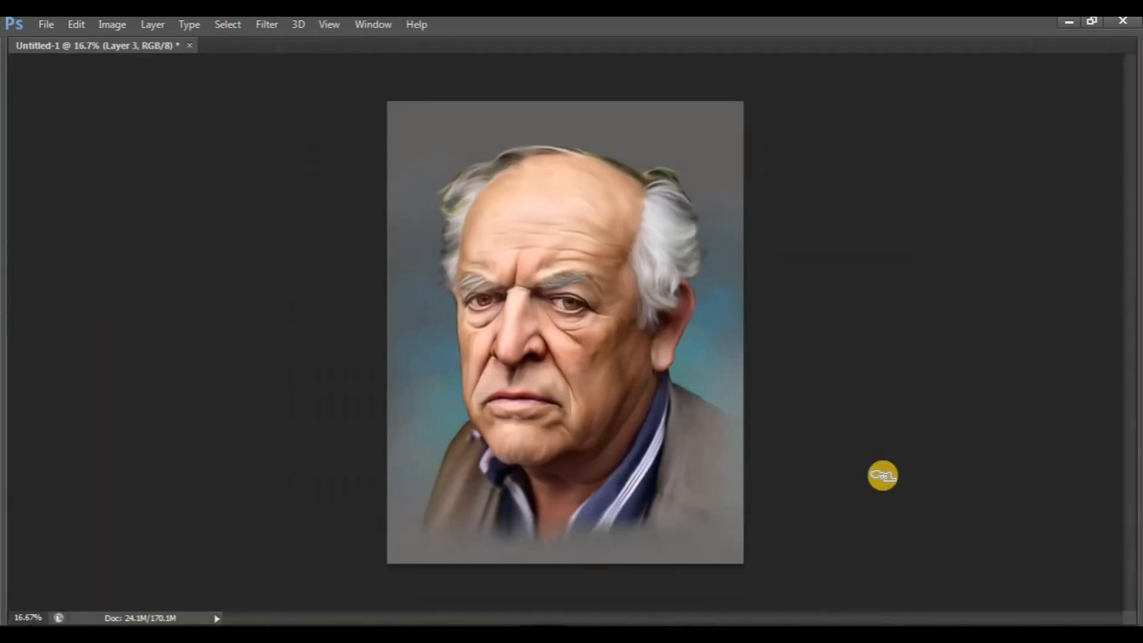
{"action": "key", "text": "ctrl+plus"}
{"action": "key", "text": "ctrl+plus"}
{"action": "key", "text": "ctrl+plus"}
{"action": "scroll", "coordinate": [912, 493], "scroll_direction": "right", "scroll_amount": 1}
{"action": "scroll", "coordinate": [916, 495], "scroll_direction": "down", "scroll_amount": 8}
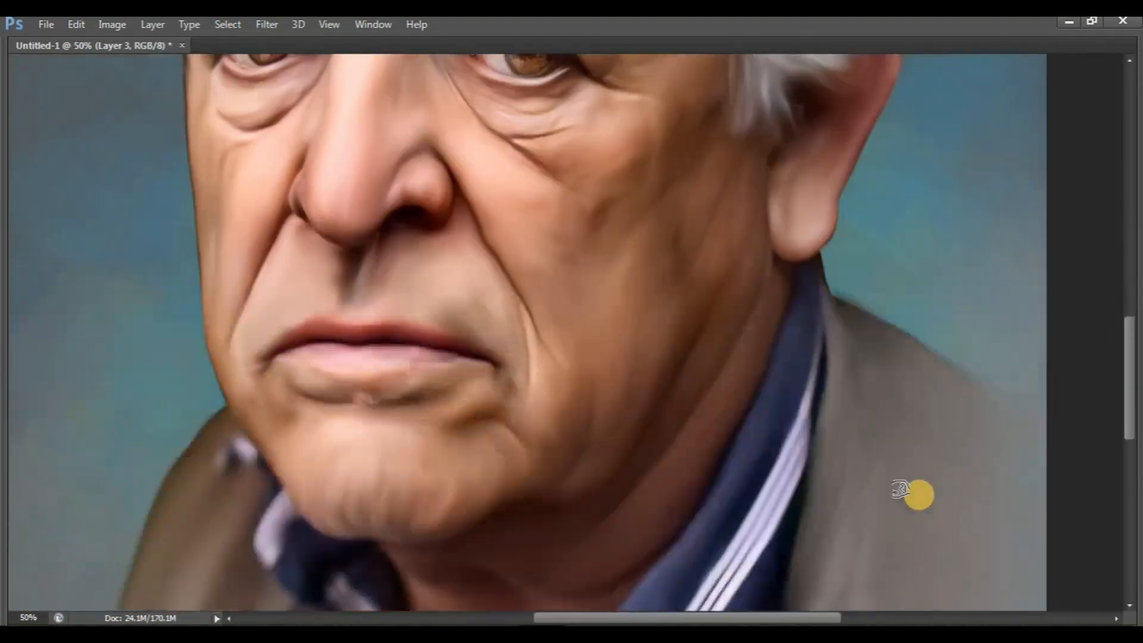